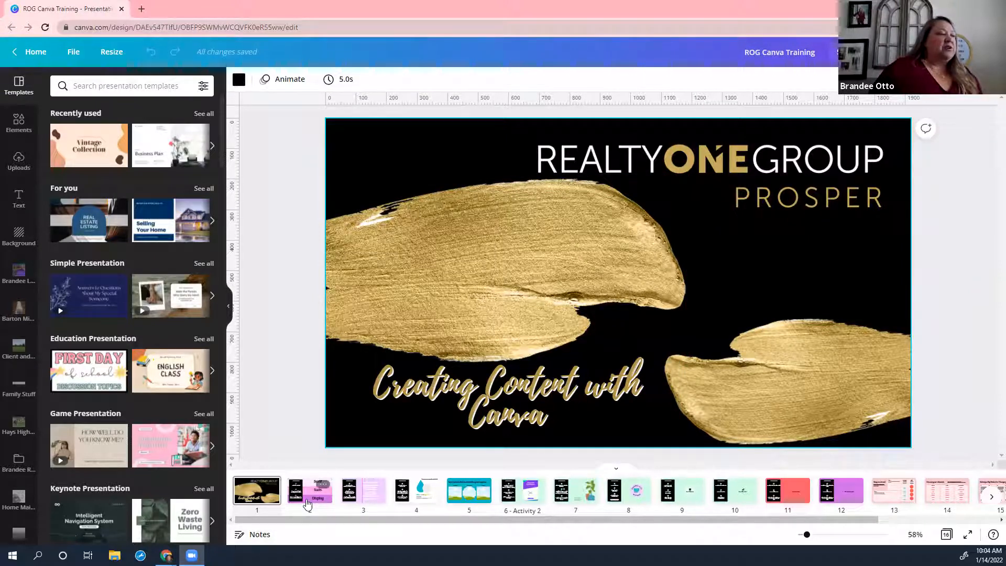
# Step: Open slide 2 and change the font of the word "Serif" to Bukhari Script
pyautogui.click(308, 504)
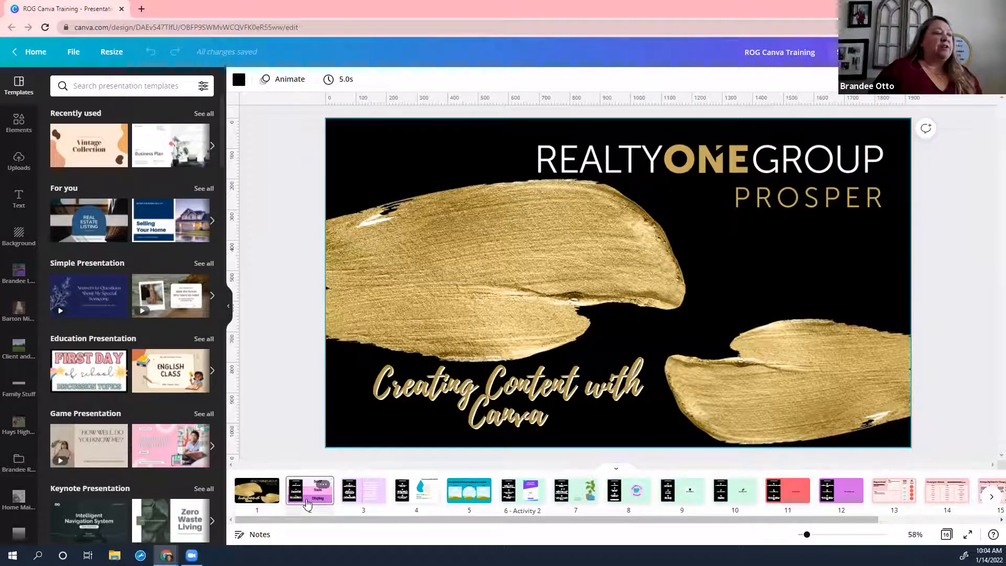
pyautogui.click(308, 504)
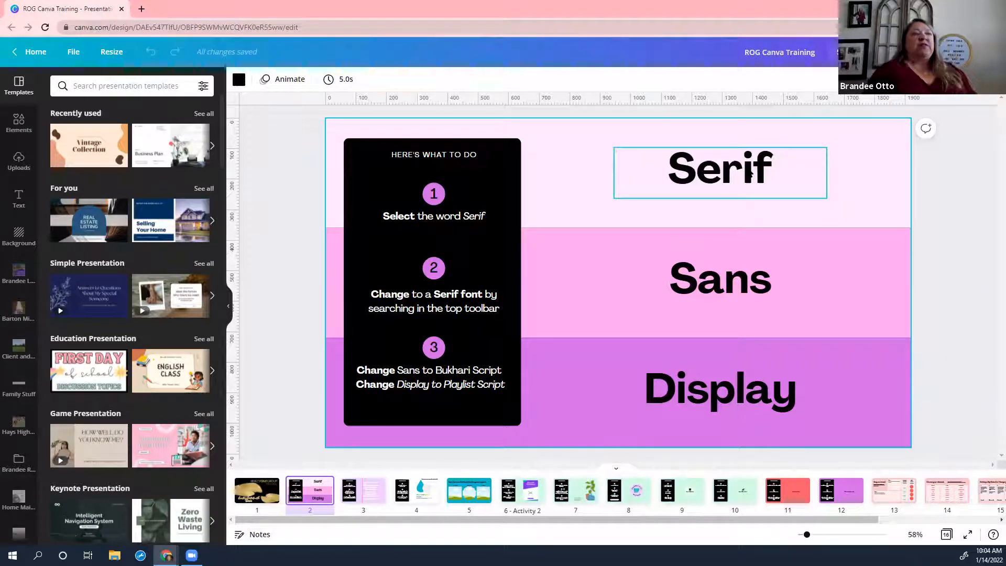
pyautogui.click(750, 175)
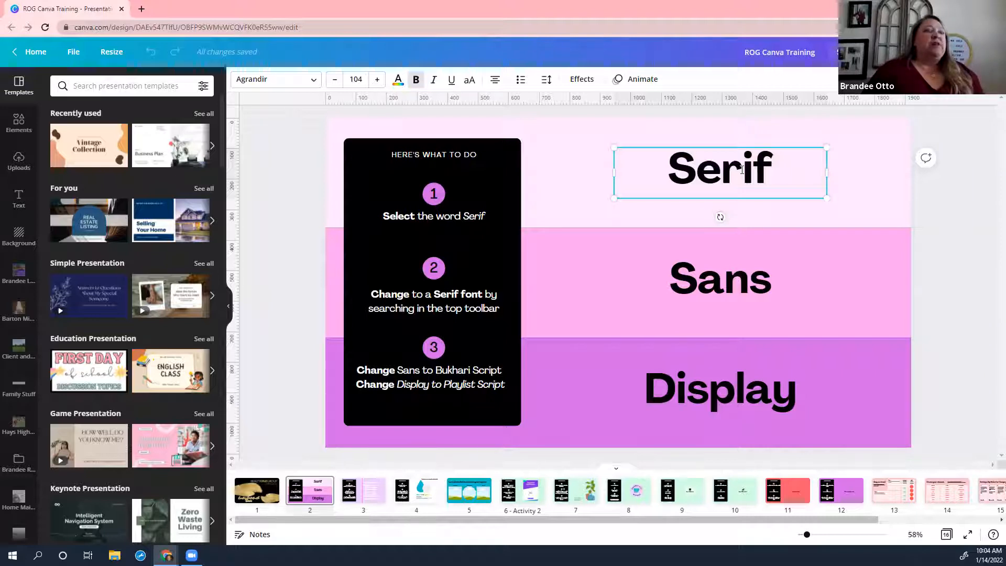
pyautogui.doubleClick(742, 170)
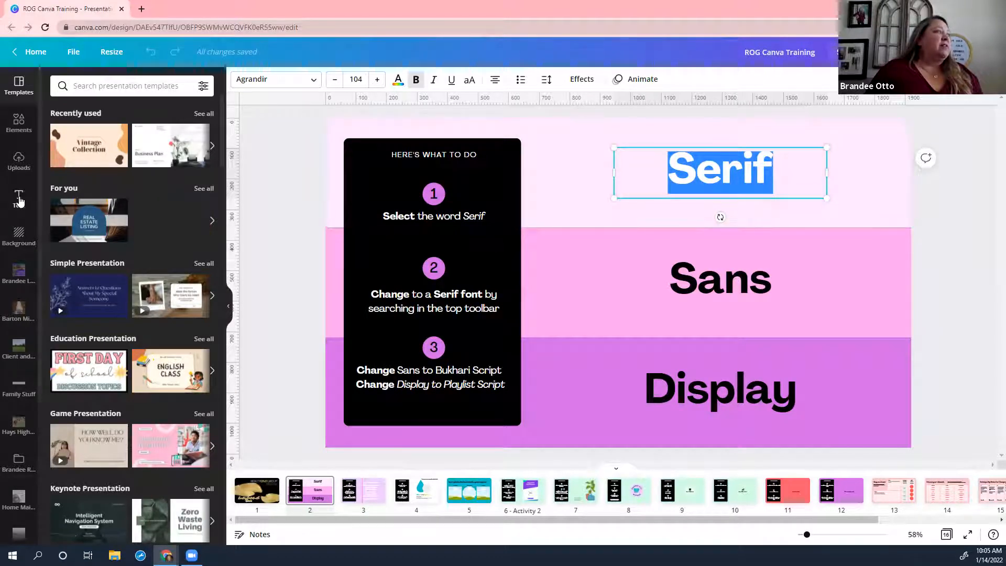
pyautogui.click(19, 201)
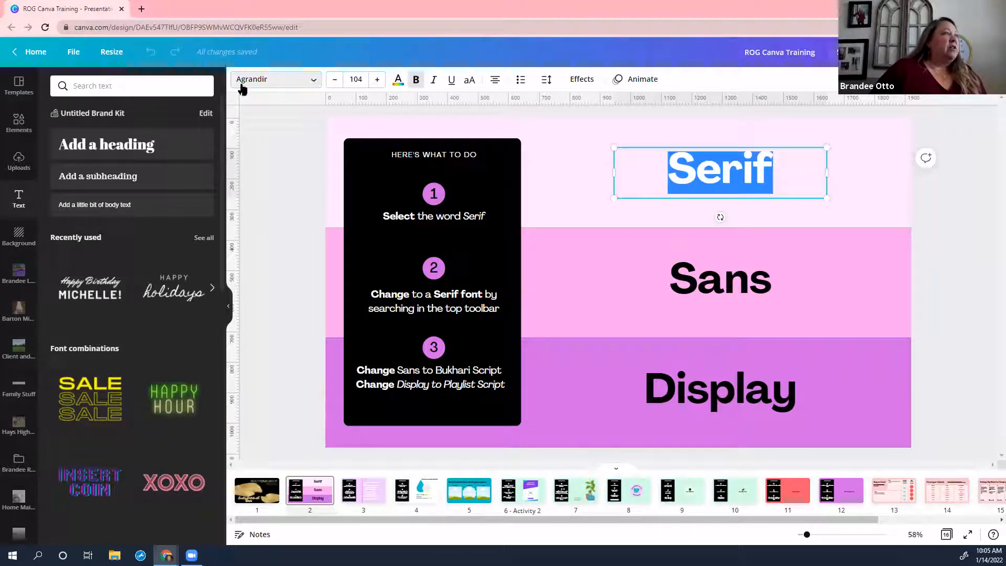
pyautogui.click(313, 81)
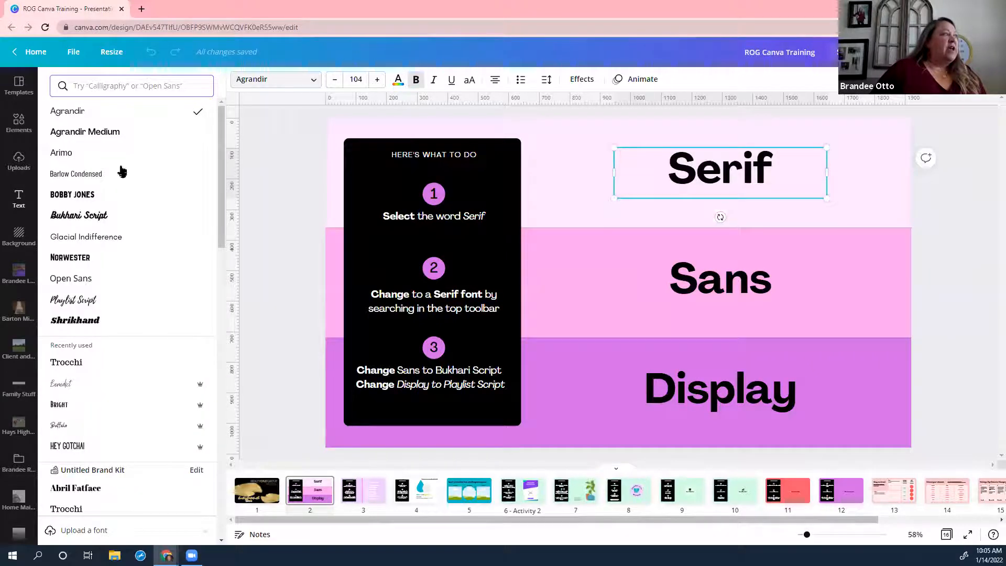
pyautogui.click(99, 223)
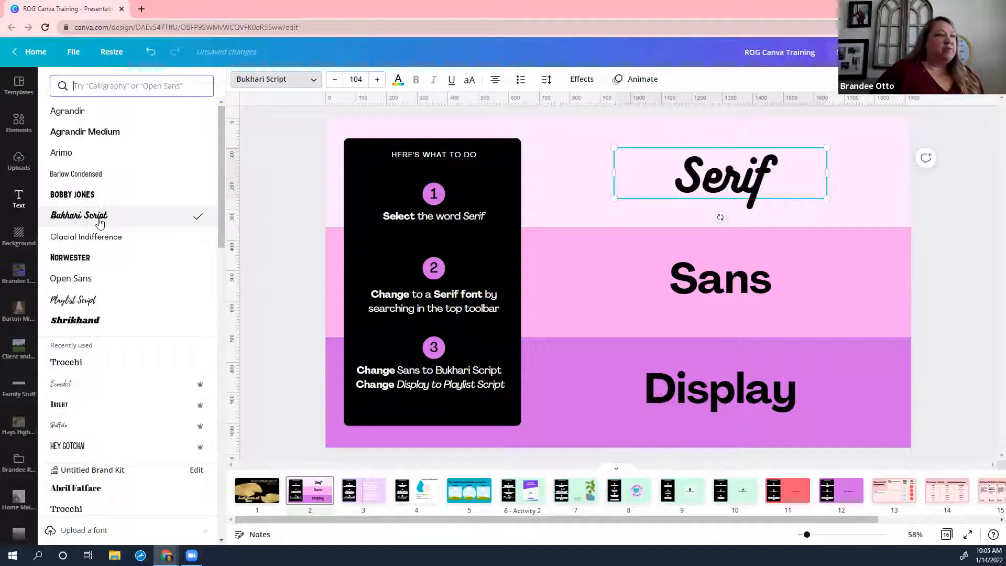
# Step: Change the font of the word "Sans" to Playlist Script
pyautogui.click(745, 284)
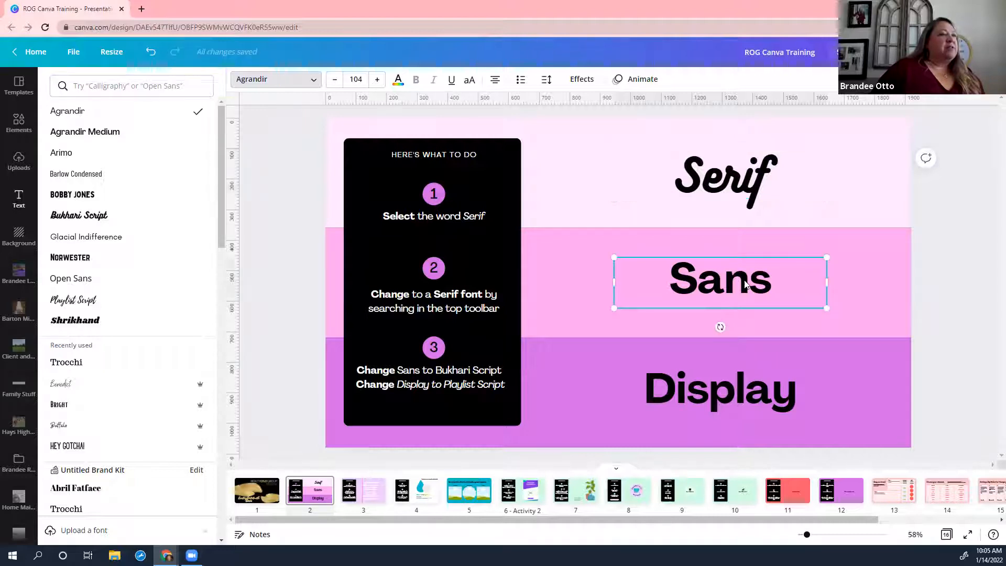
pyautogui.rightClick(745, 283)
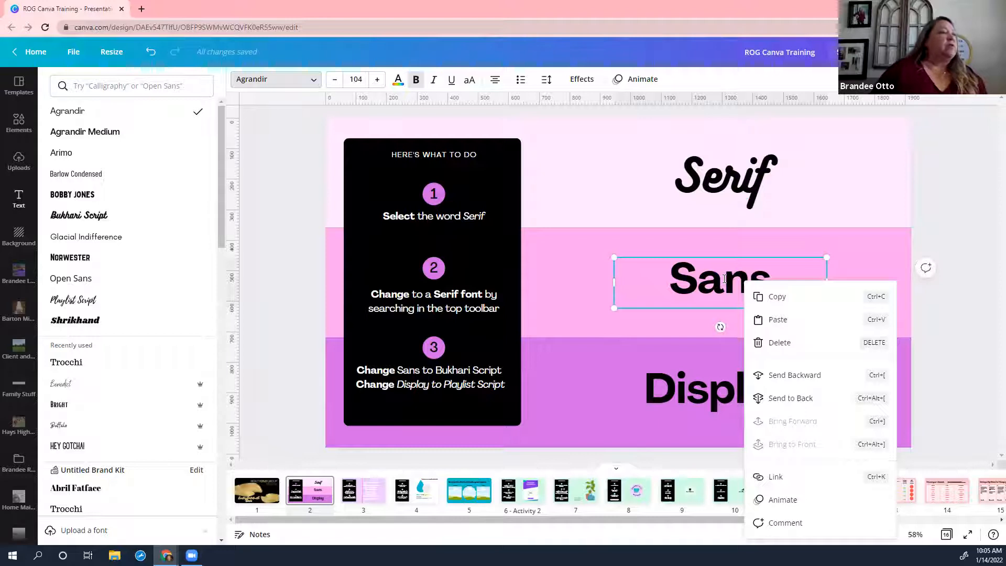
pyautogui.doubleClick(725, 279)
pyautogui.click(725, 278)
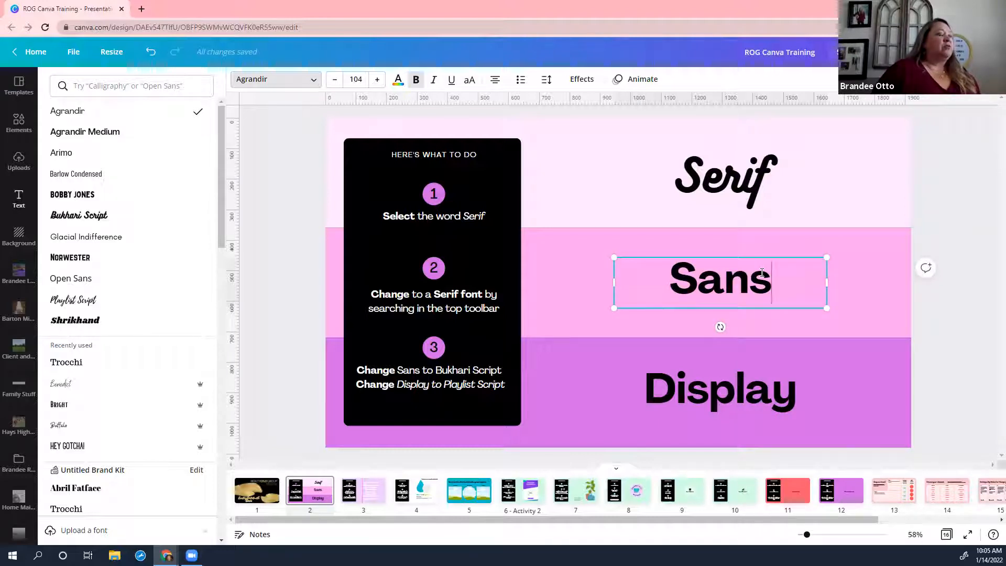
pyautogui.doubleClick(761, 272)
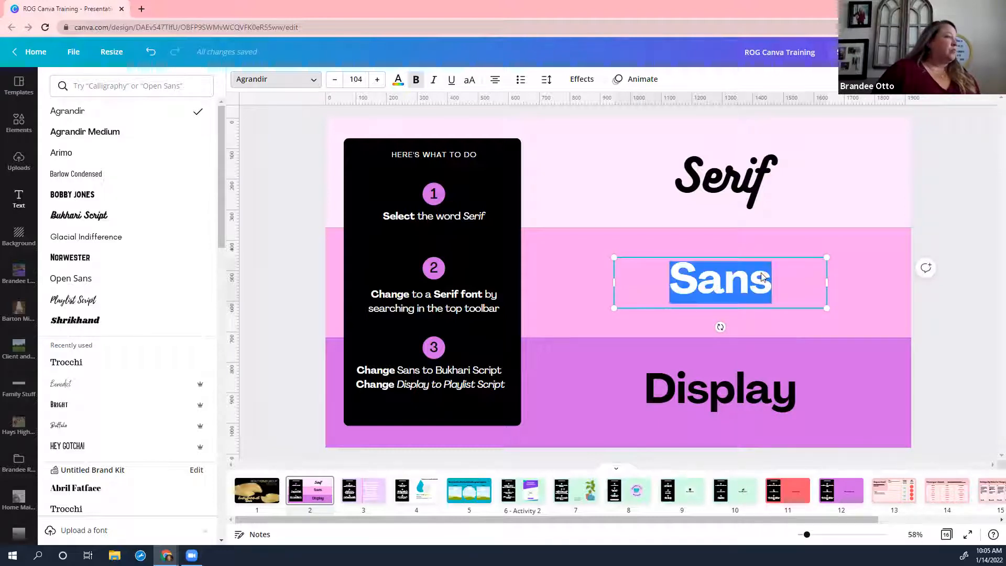
pyautogui.click(65, 303)
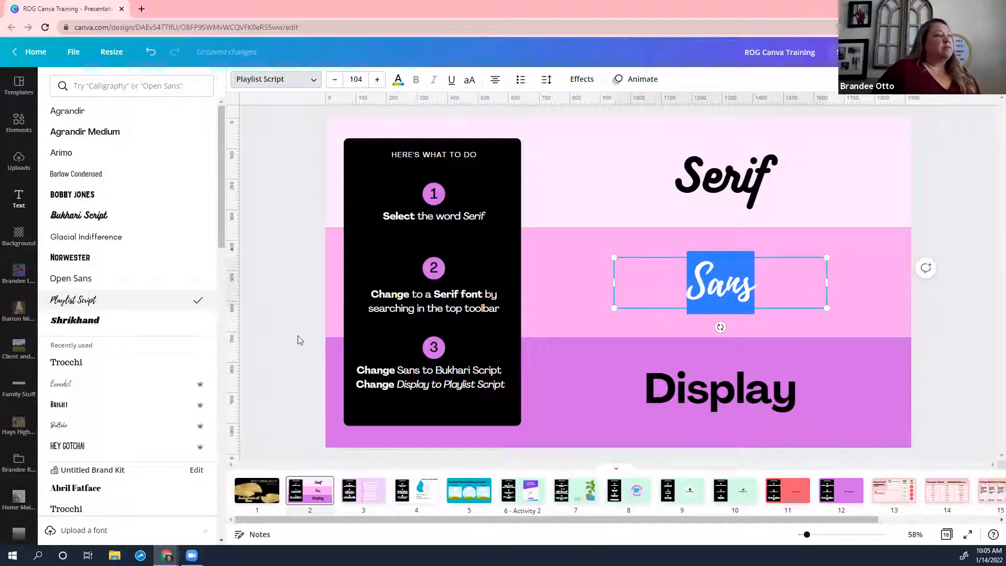
# Step: Change the font of the word "Display" to Bobby Jones and deselect the text
pyautogui.rightClick(716, 387)
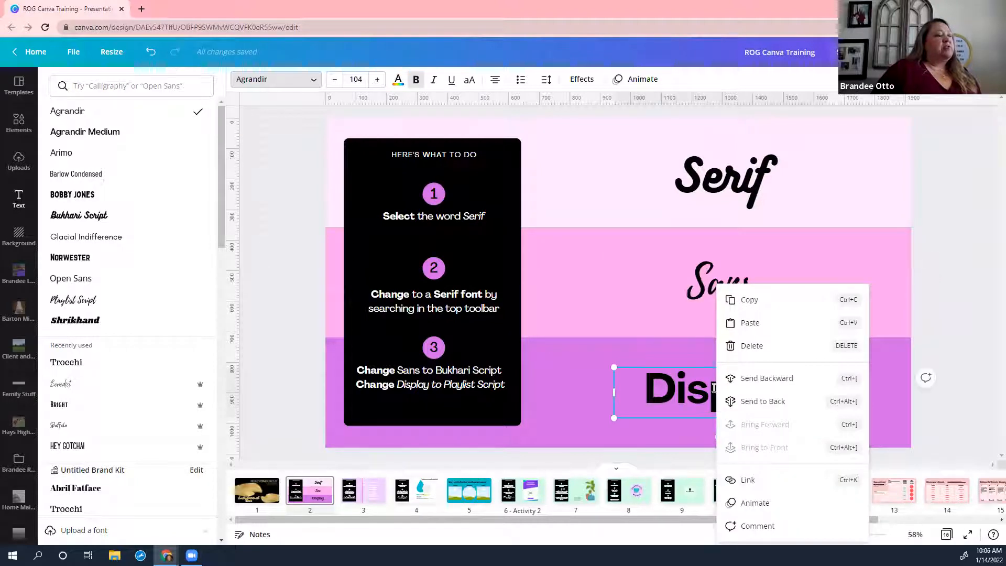
pyautogui.doubleClick(716, 388)
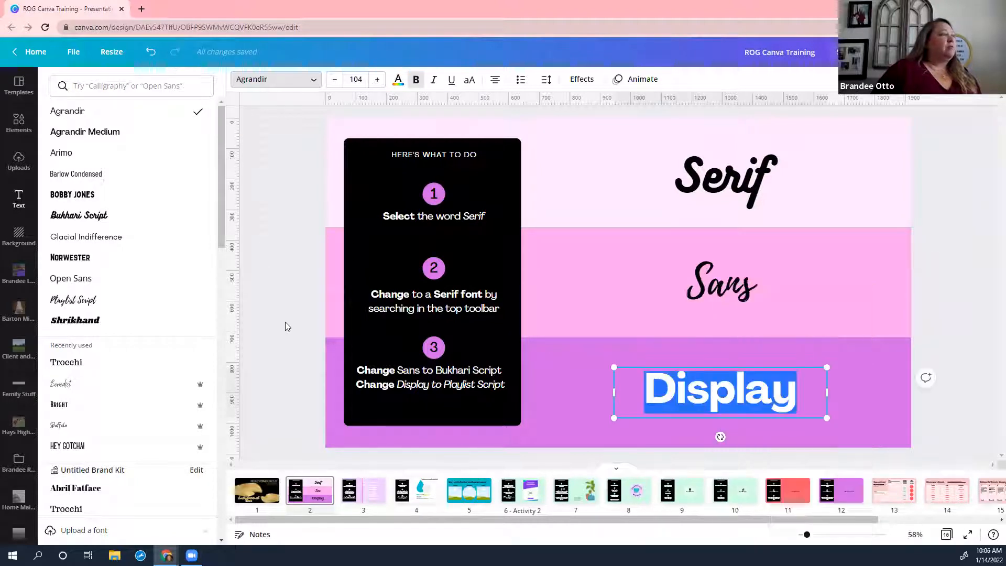
pyautogui.click(95, 197)
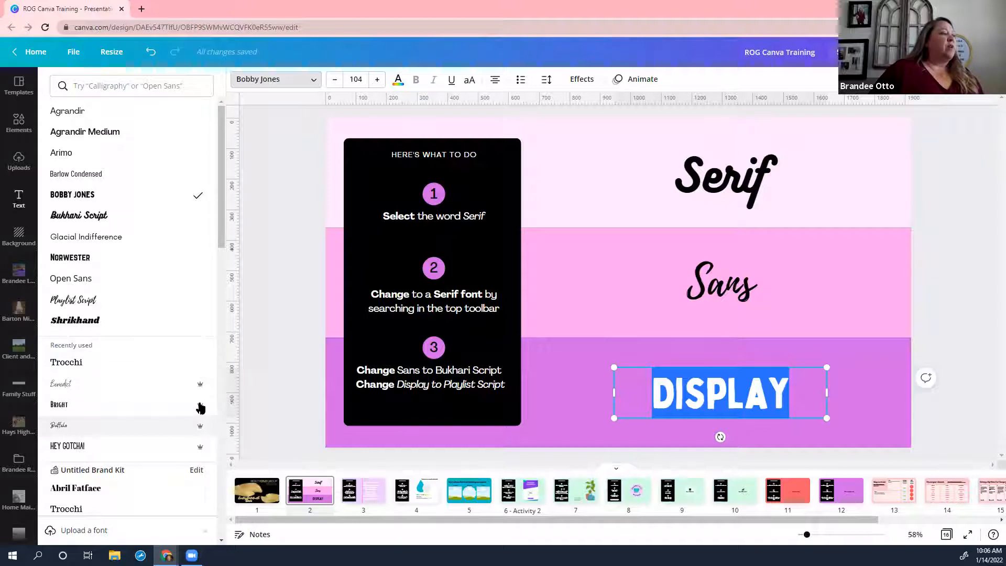
pyautogui.moveTo(200, 408)
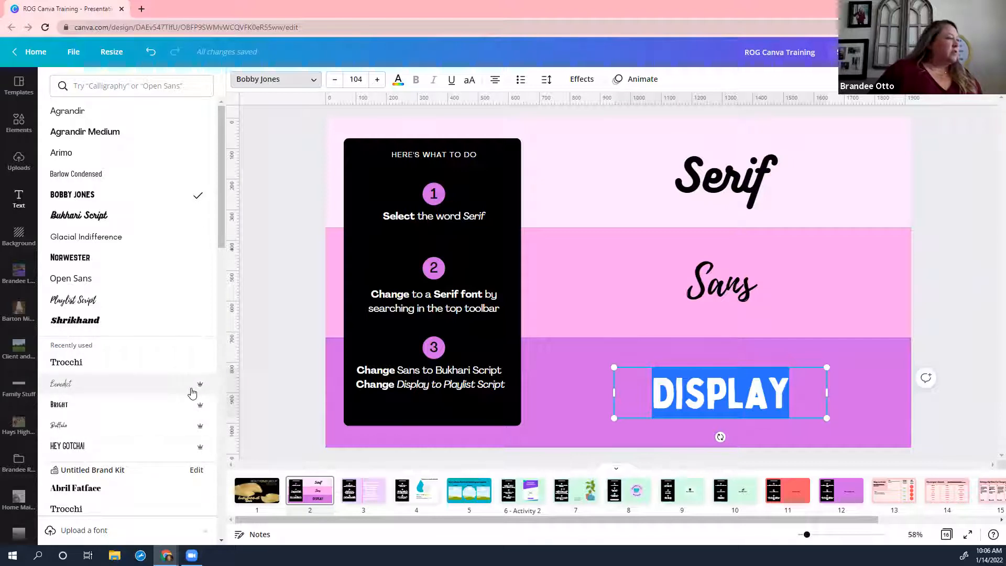
pyautogui.moveTo(201, 387)
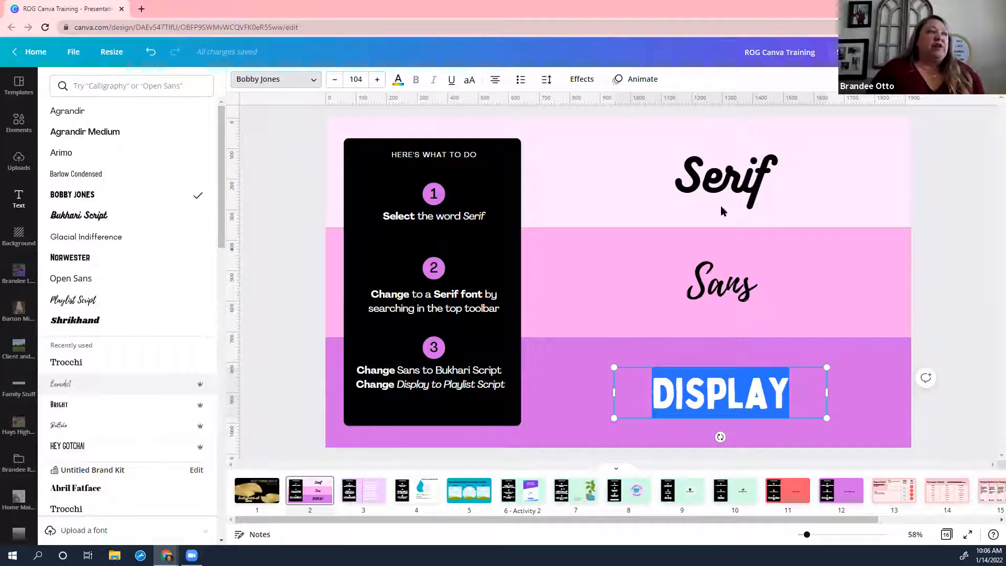
pyautogui.click(900, 187)
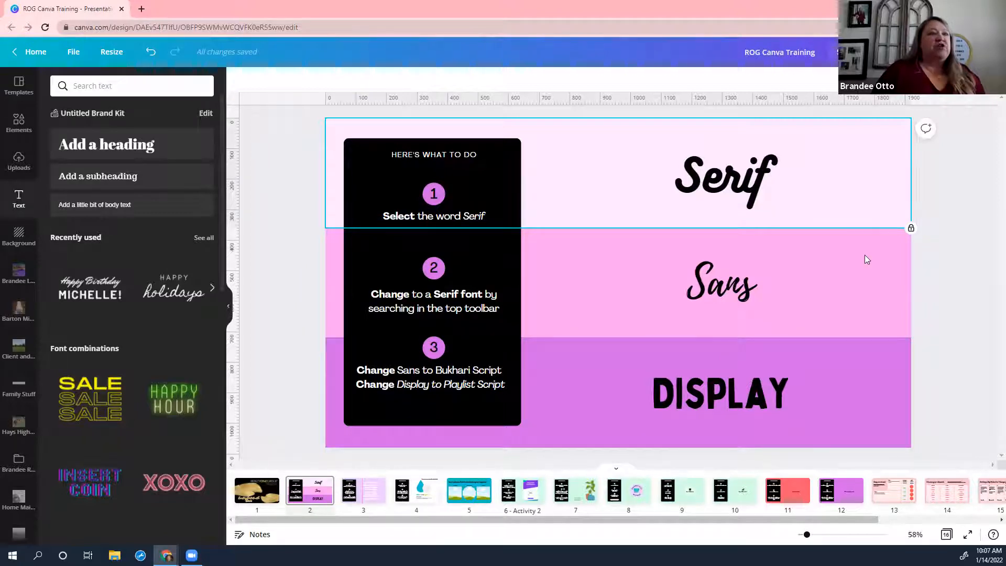
pyautogui.click(870, 377)
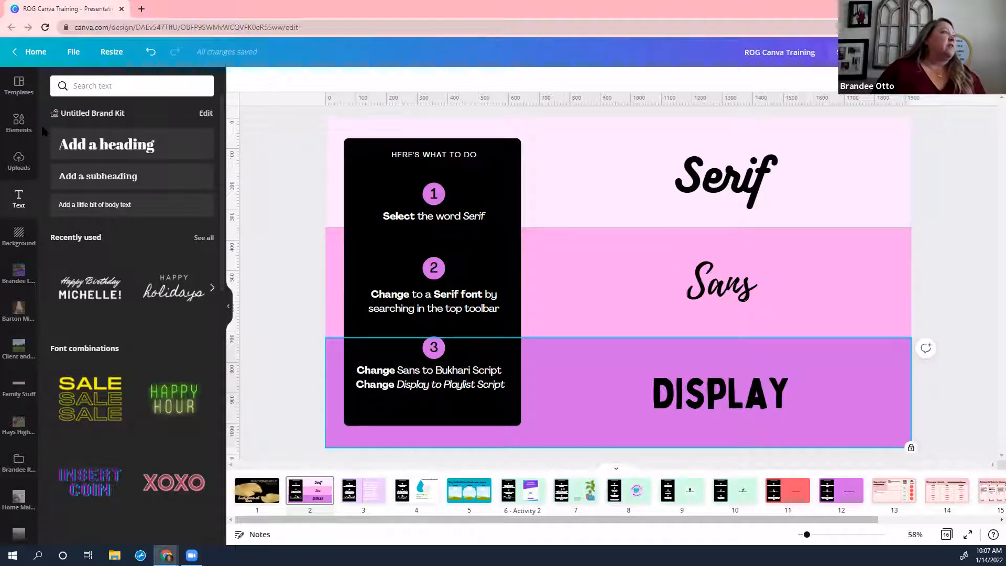
# Step: Show the Elements library, open the slide with the "Imagine your audience" paragraph, and select its text box
pyautogui.click(19, 124)
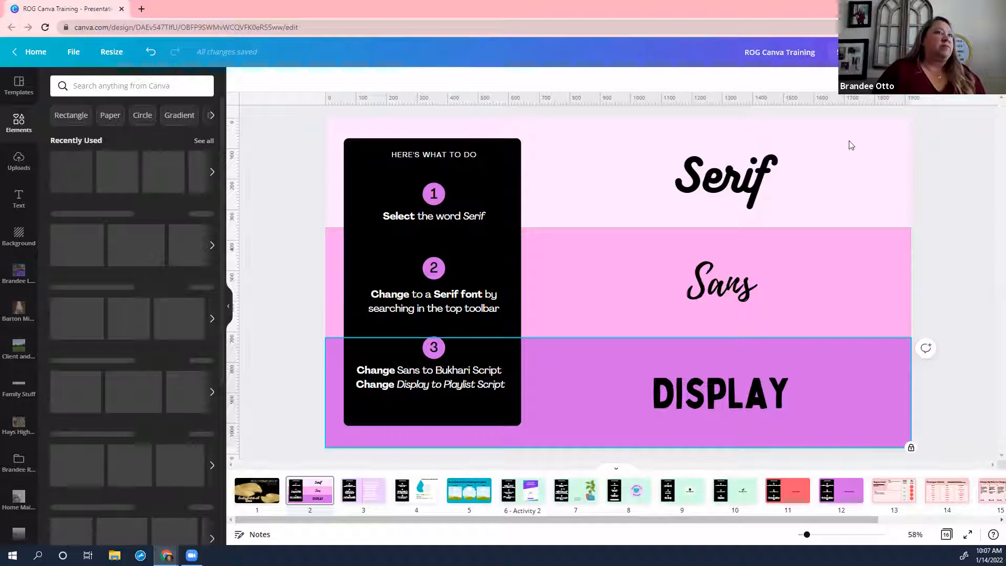
pyautogui.click(367, 496)
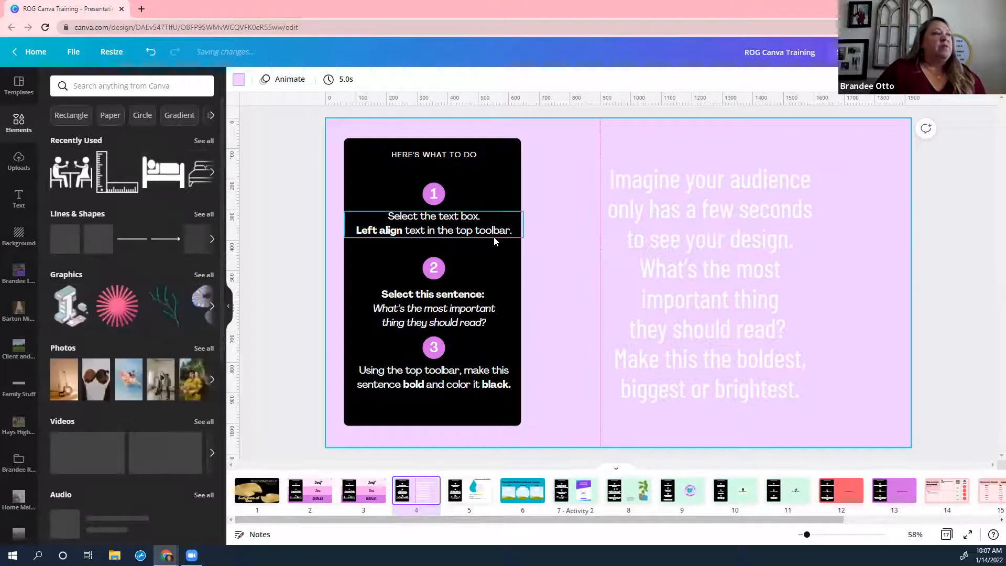
pyautogui.click(767, 230)
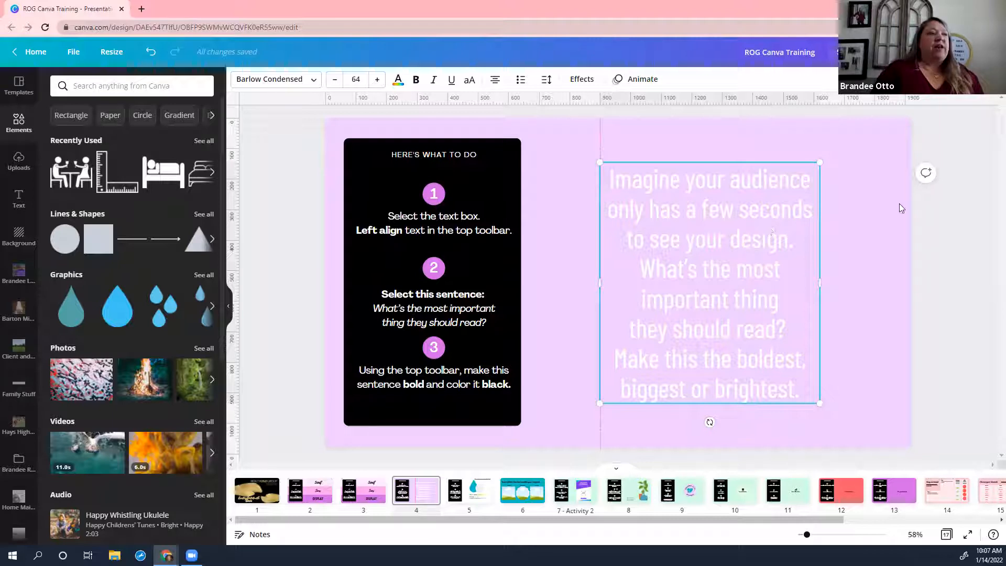
# Step: Cycle the "Imagine your audience" paragraph's alignment through left and justified back to centred
pyautogui.click(494, 82)
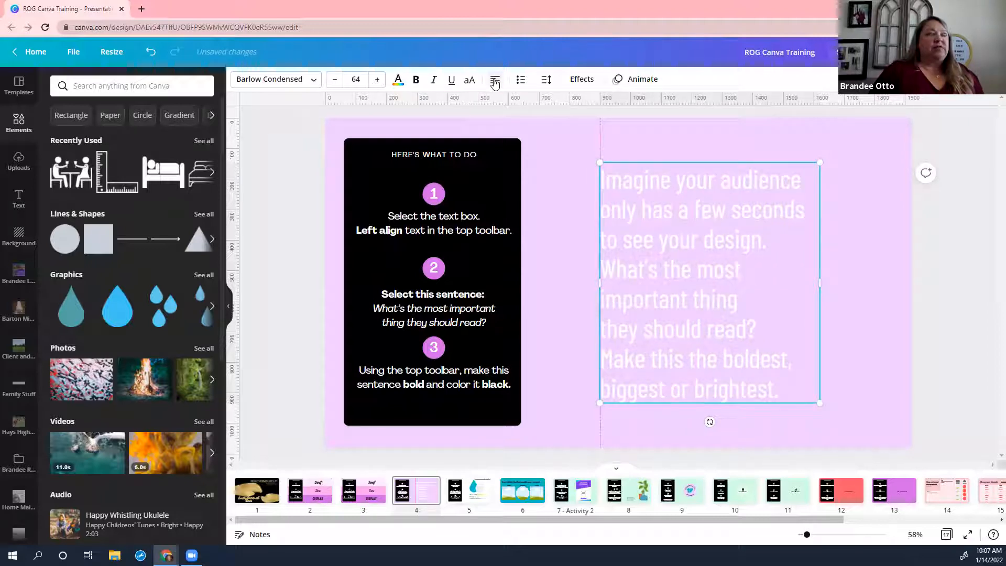
pyautogui.click(495, 81)
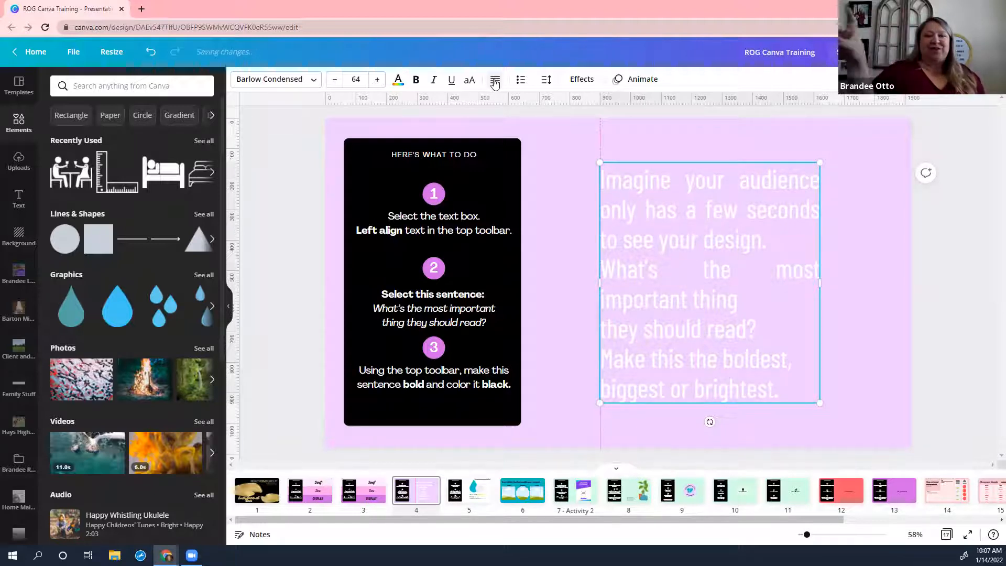
pyautogui.click(494, 82)
pyautogui.click(495, 82)
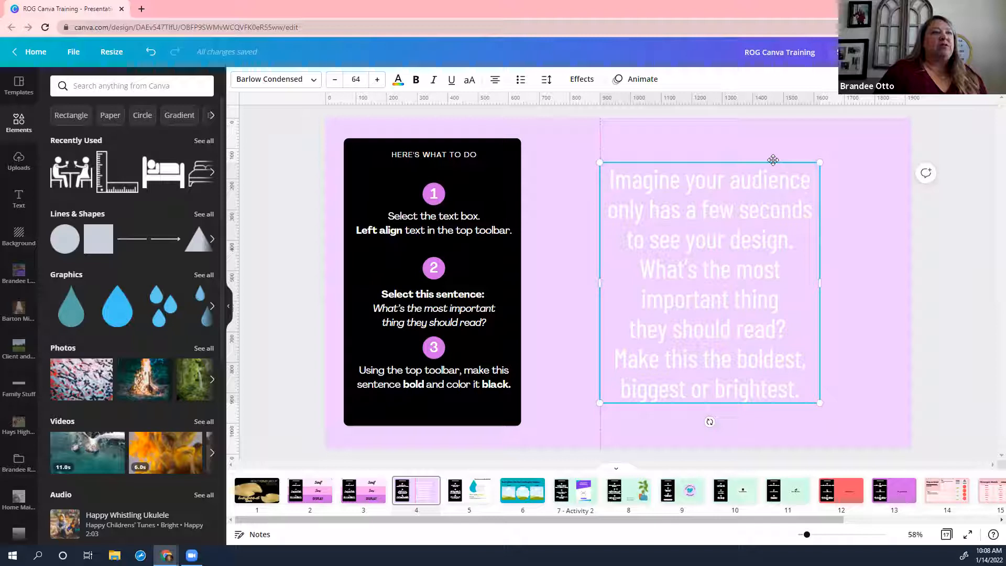
# Step: Move the "Imagine your audience" text box to the right, lining it up with the slide's margin guide
pyautogui.moveTo(708, 163); pyautogui.dragTo(773, 160)
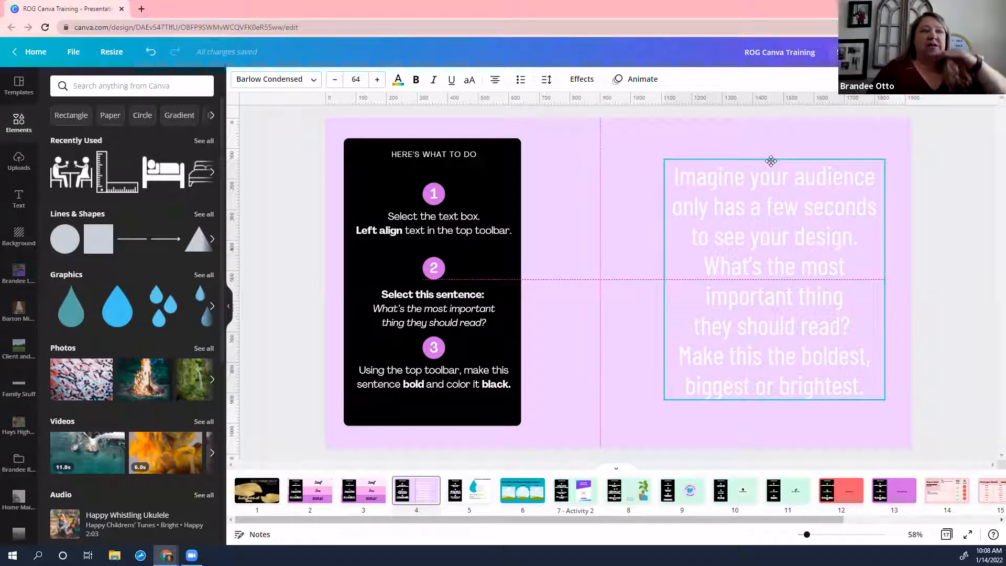
pyautogui.moveTo(773, 160); pyautogui.dragTo(770, 160)
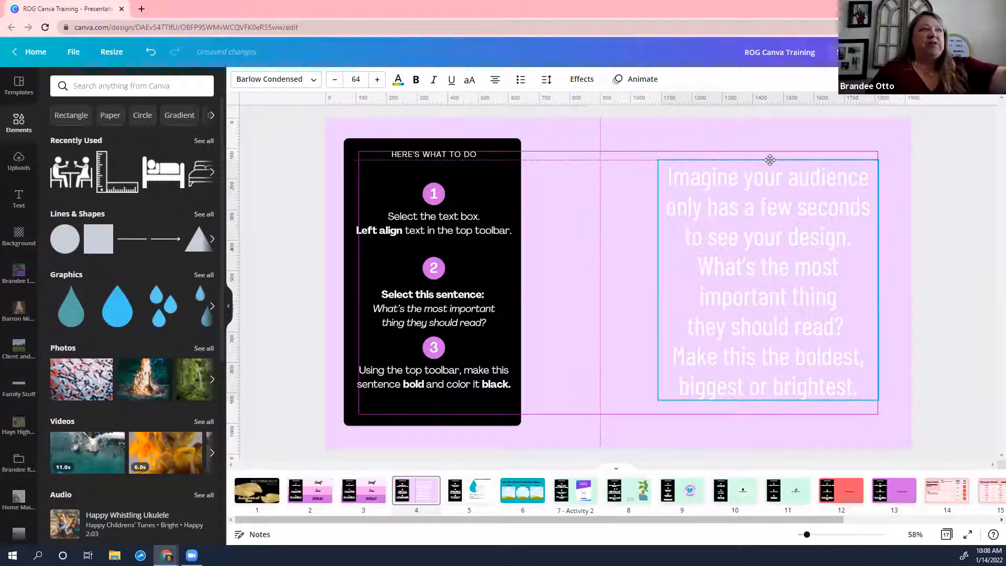
pyautogui.moveTo(770, 159)
pyautogui.mouseDown()
pyautogui.moveTo(748, 162)
pyautogui.moveTo(784, 160)
pyautogui.moveTo(777, 173)
pyautogui.moveTo(767, 162)
pyautogui.mouseUp()
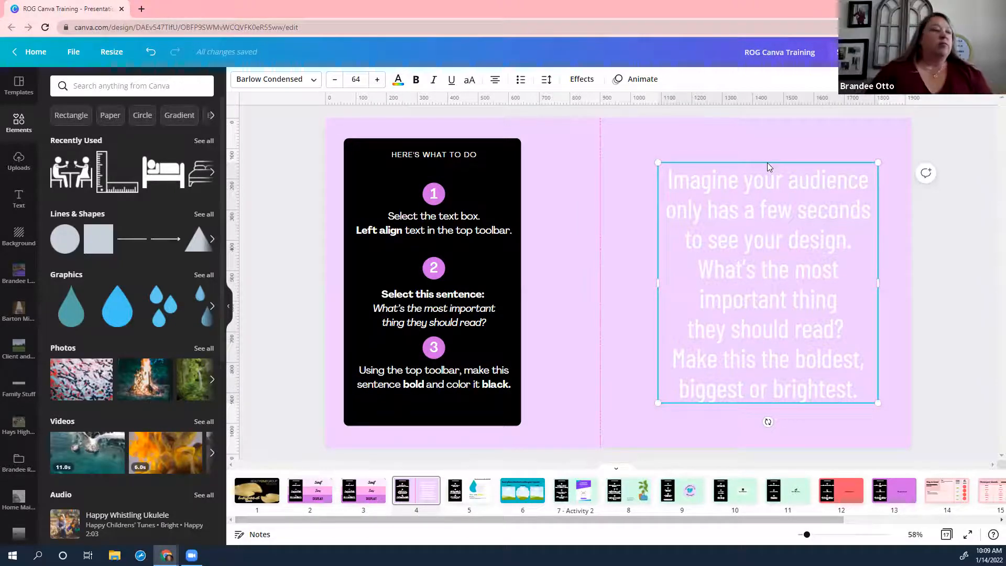
# Step: On slide 5 with the color-wheel link, recolor the drop yellow and the gray circle the brand kit's blue
pyautogui.click(479, 496)
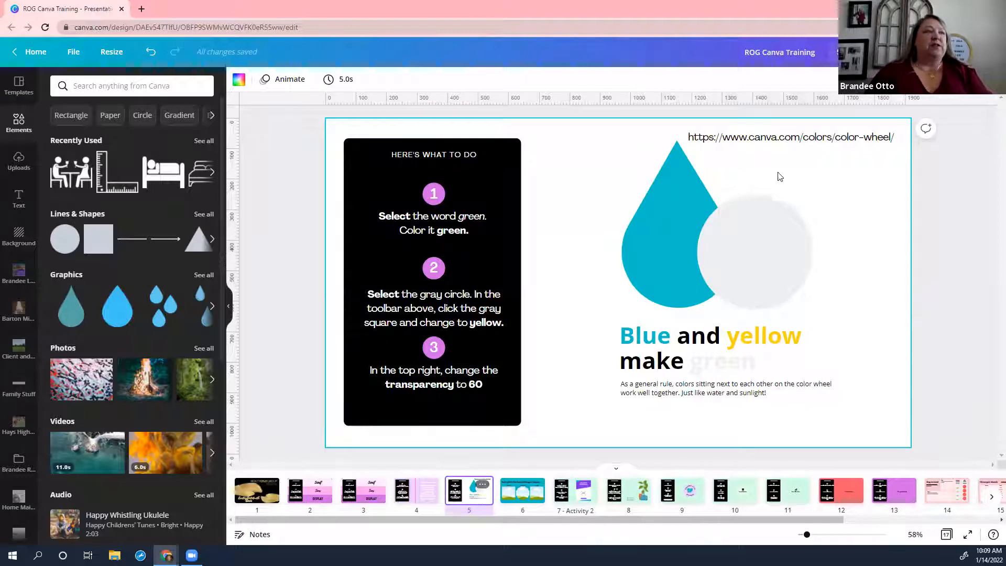
pyautogui.click(782, 143)
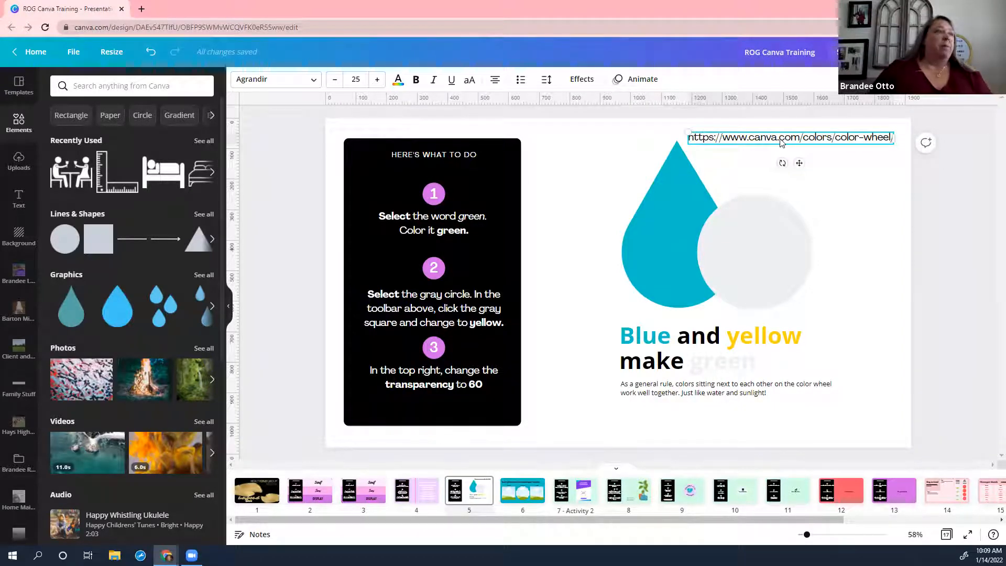
pyautogui.click(679, 202)
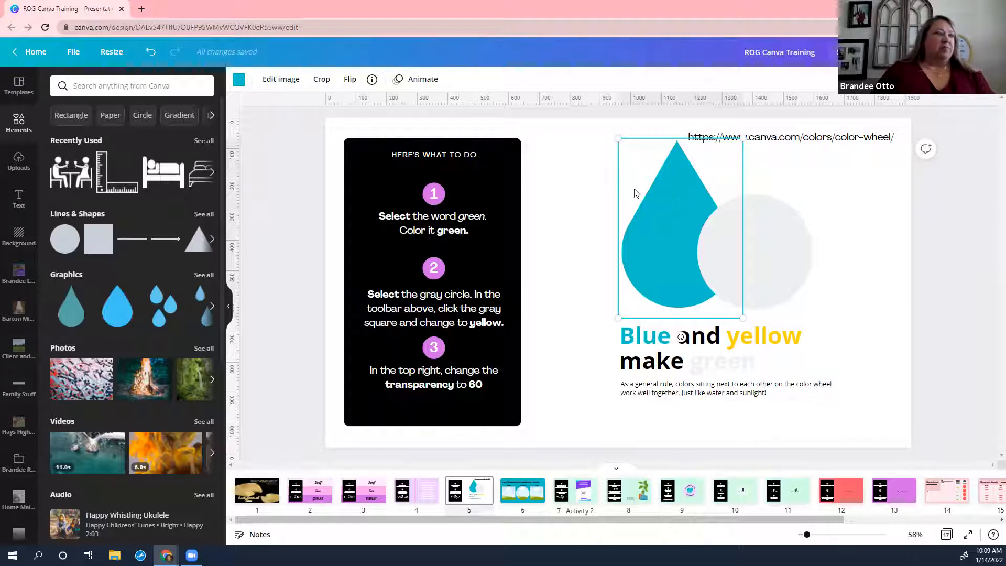
pyautogui.click(239, 80)
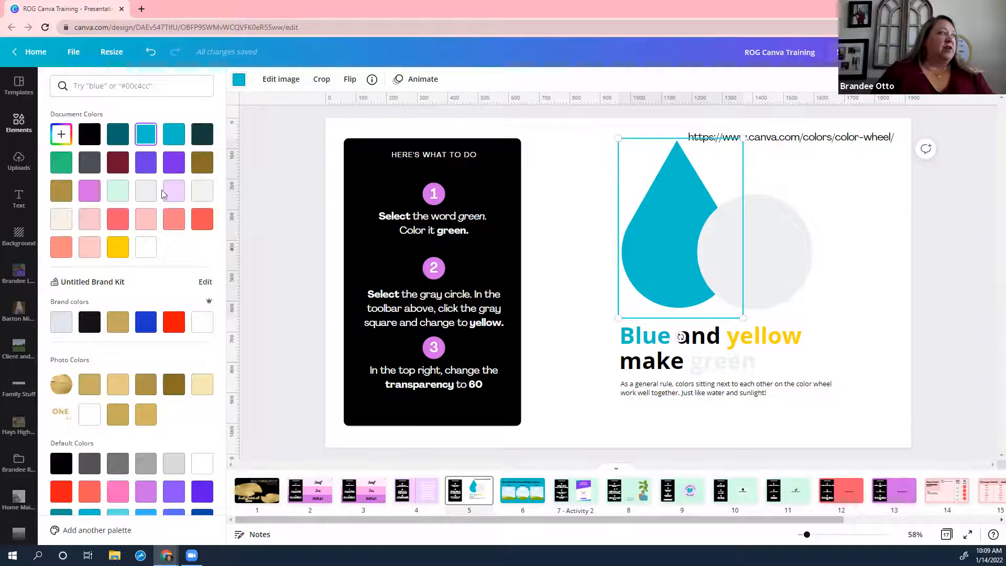
pyautogui.click(119, 248)
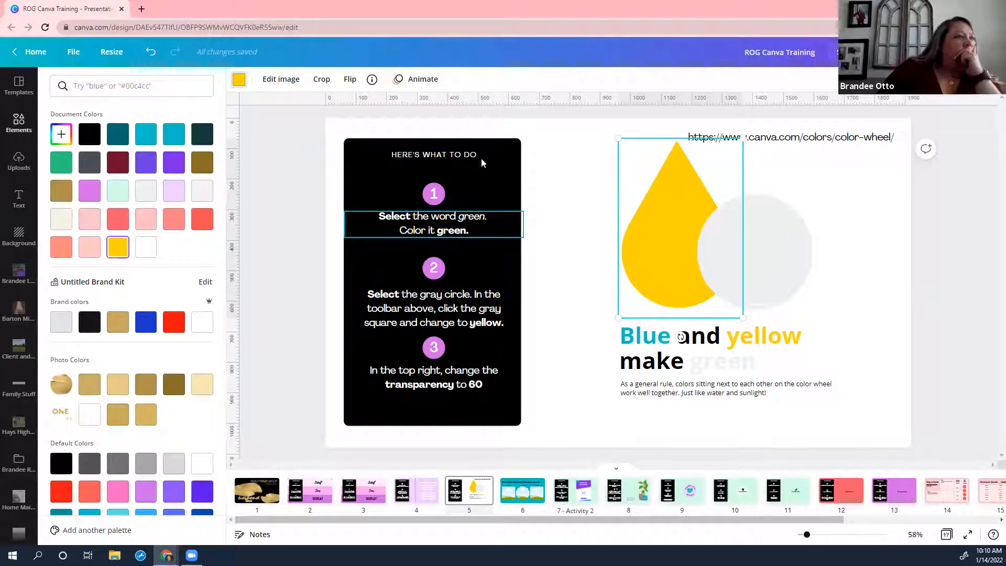
pyautogui.click(791, 232)
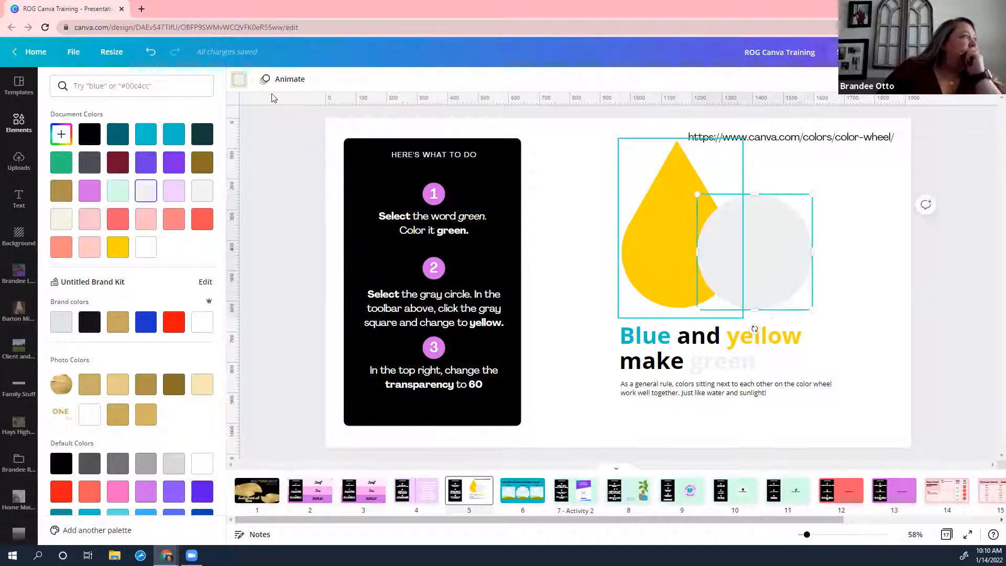
pyautogui.click(147, 322)
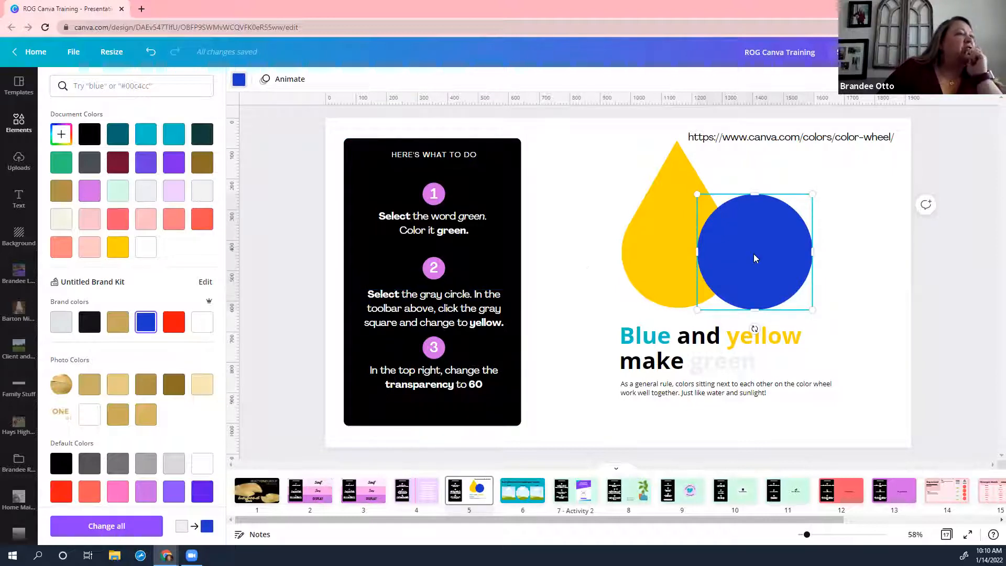
# Step: Recolor the circle yellow and the word "green" in the heading green, using the document colors
pyautogui.click(110, 246)
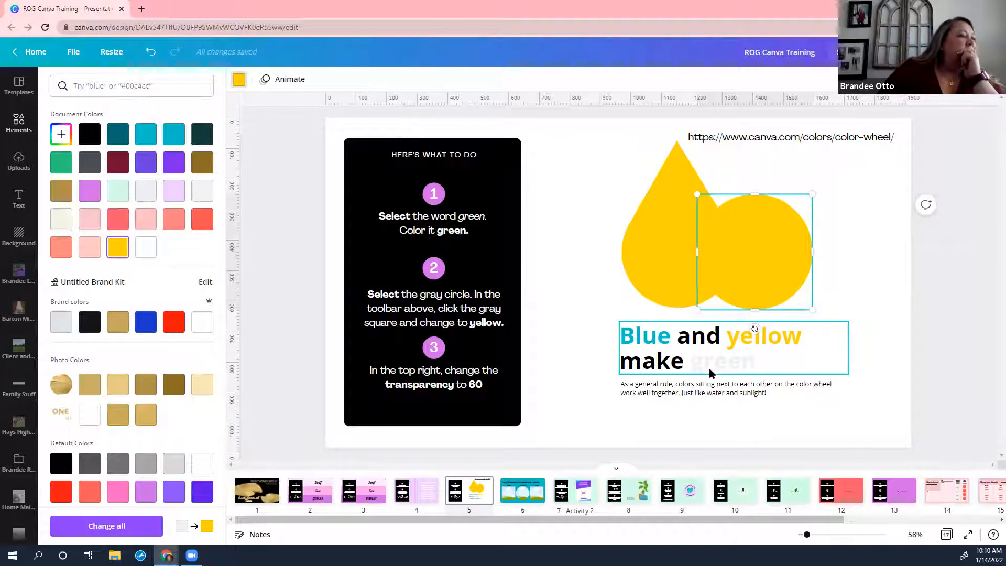
pyautogui.click(728, 361)
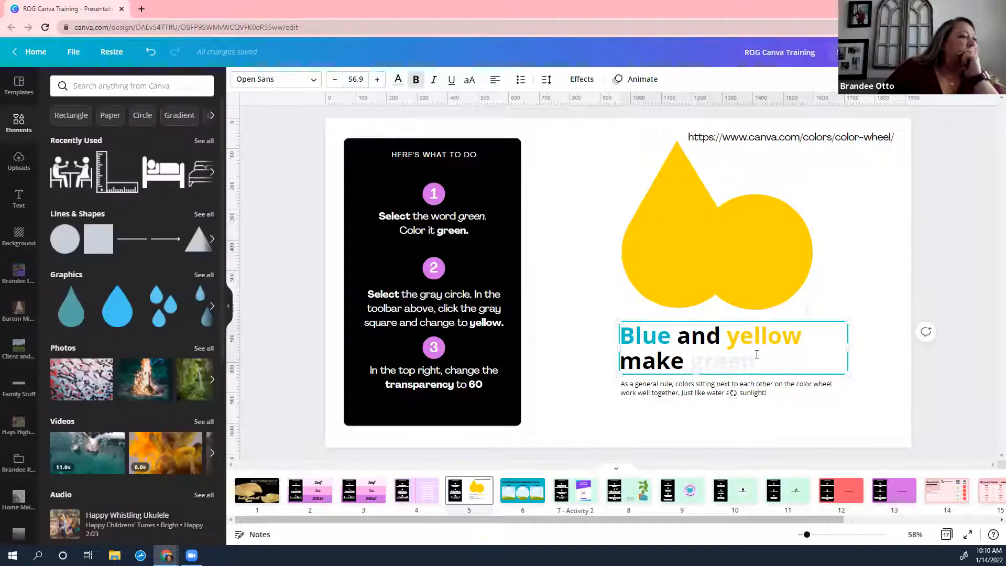
pyautogui.doubleClick(710, 364)
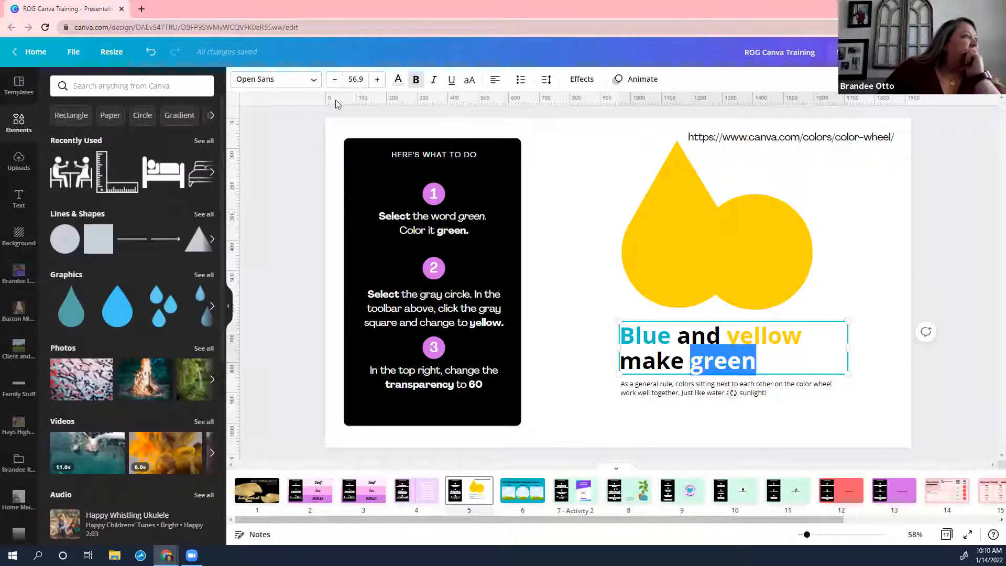
pyautogui.click(398, 82)
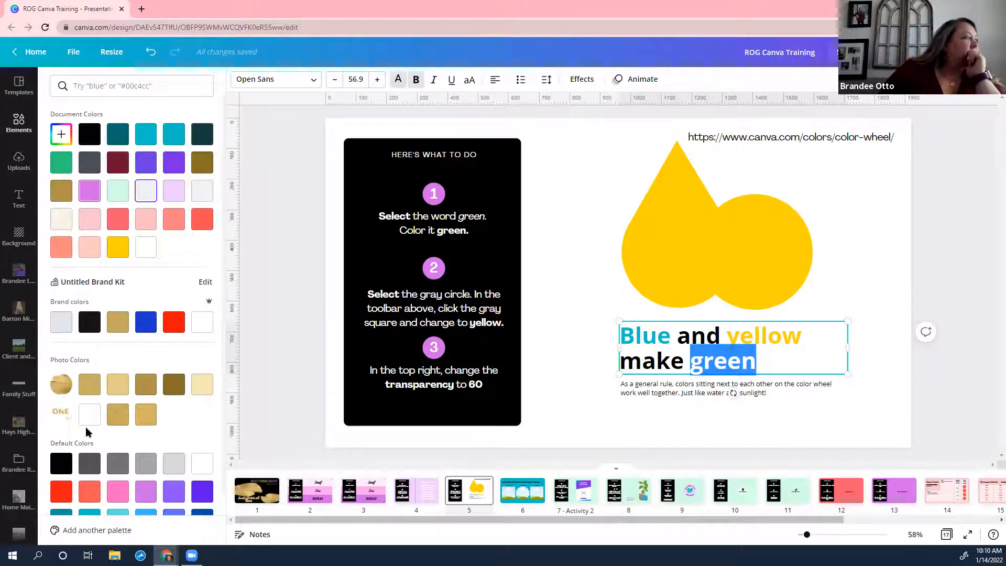
pyautogui.click(59, 163)
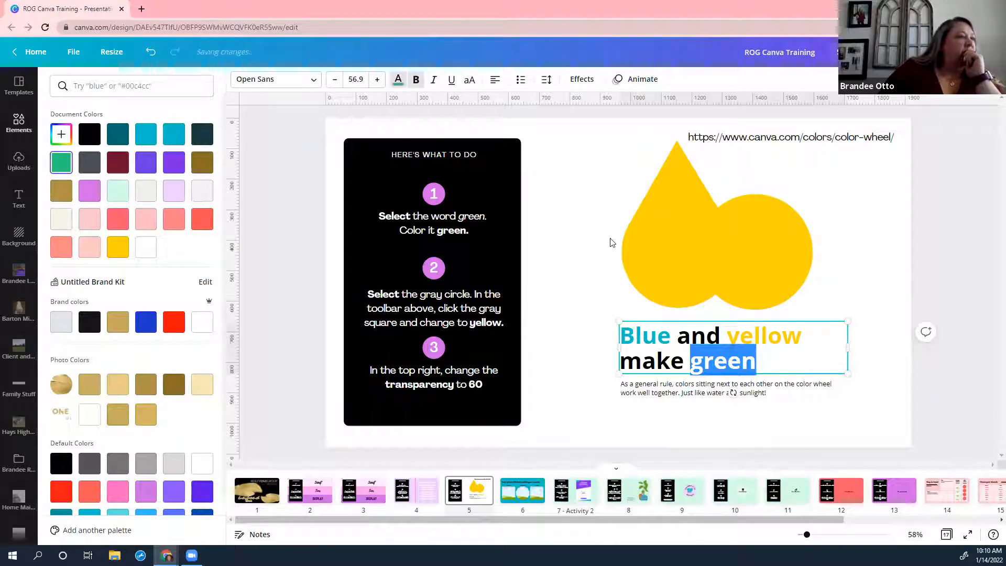
# Step: Change the drop's color from the document palette back to turquoise blue
pyautogui.click(649, 239)
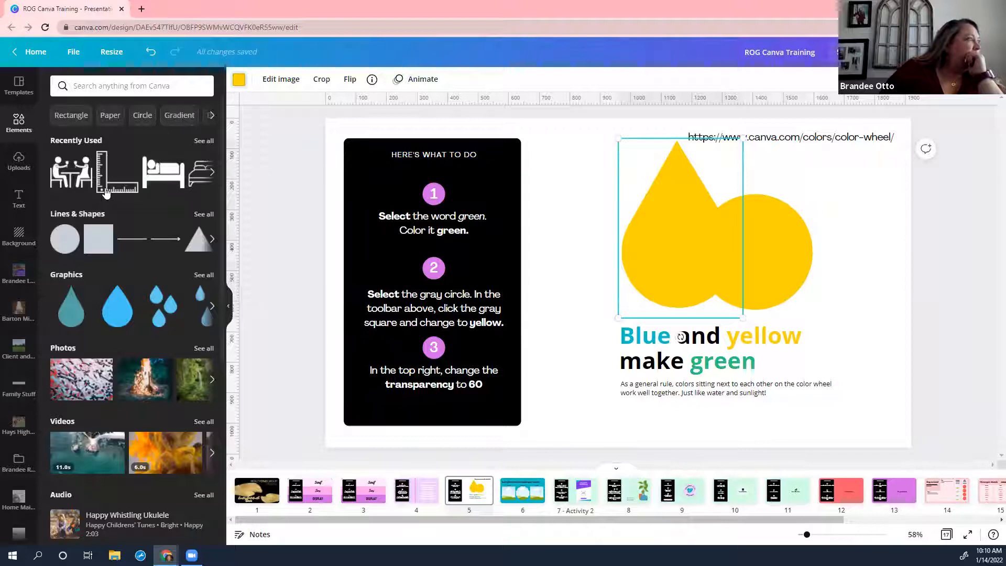
pyautogui.click(239, 80)
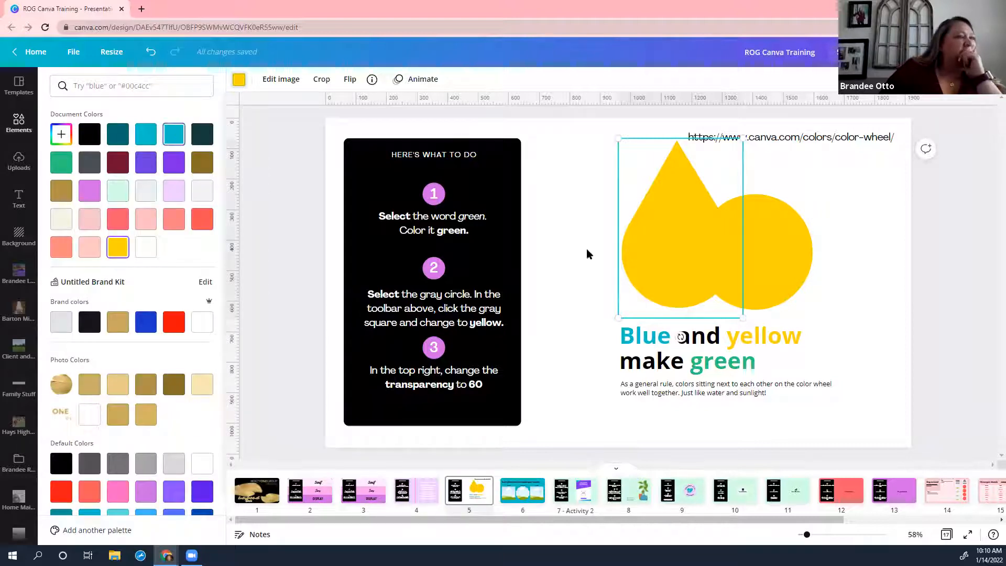
pyautogui.hotkey('ctrl', 'z')
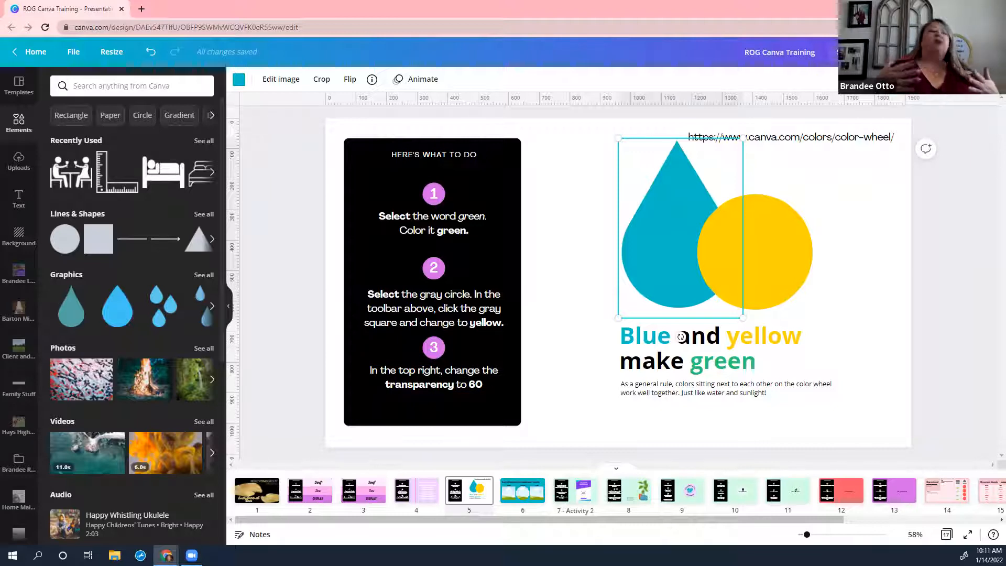
# Step: Set the drop's transparency to 64 and reduce the yellow circle's opacity so the overlapping area shows through
pyautogui.click(914, 79)
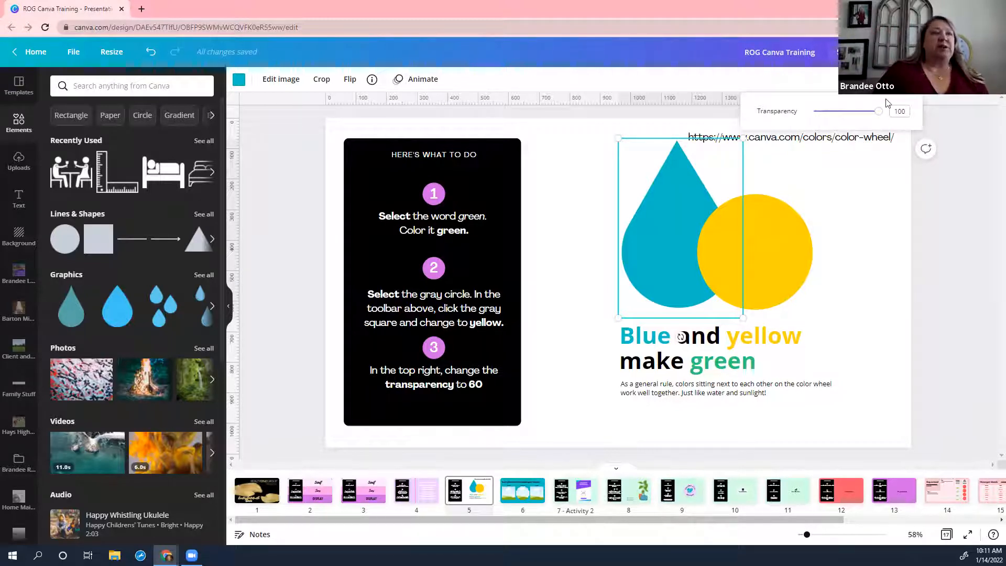
pyautogui.moveTo(877, 120)
pyautogui.mouseDown()
pyautogui.moveTo(844, 120)
pyautogui.moveTo(861, 120)
pyautogui.mouseUp()
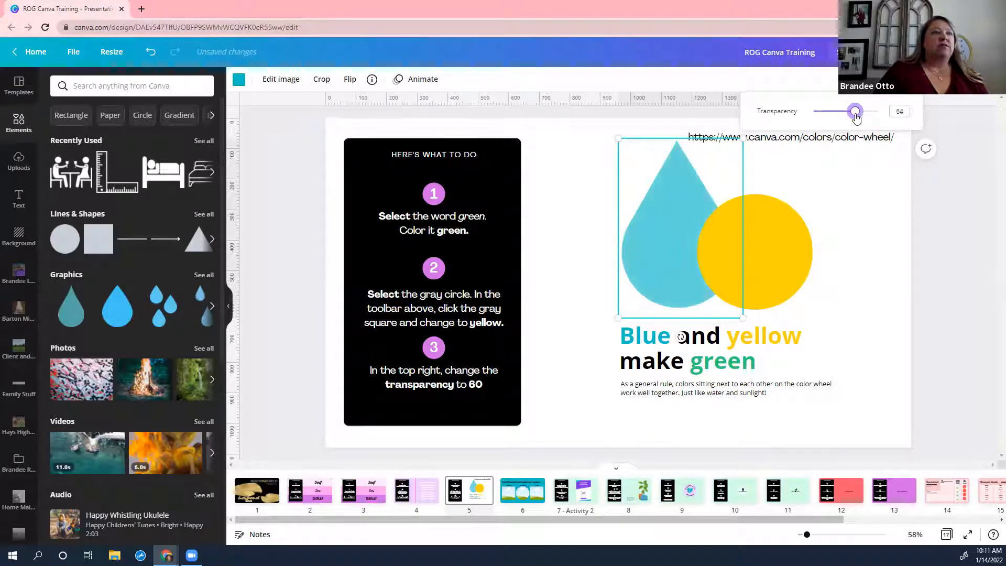
pyautogui.click(772, 266)
pyautogui.click(911, 79)
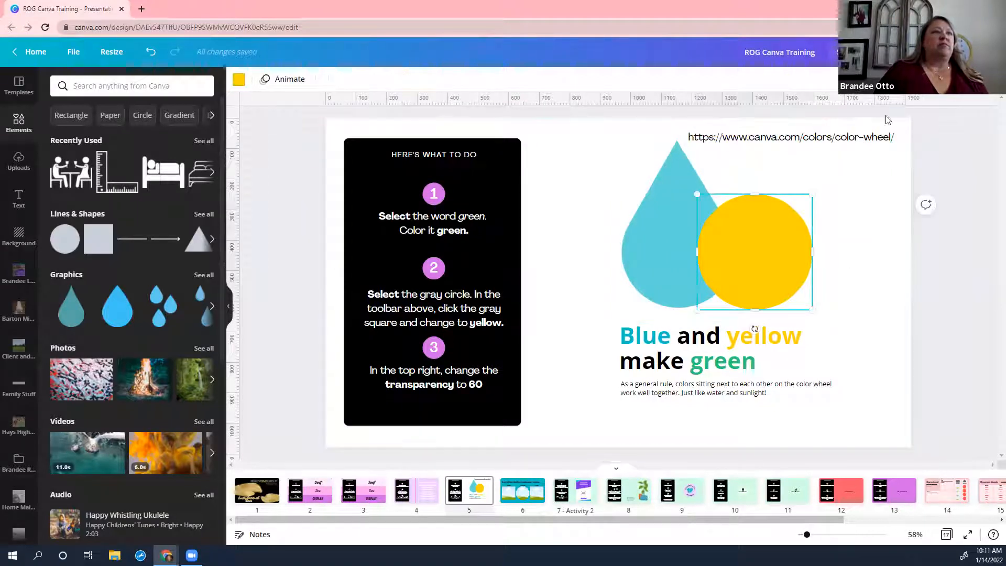
pyautogui.moveTo(878, 114); pyautogui.dragTo(855, 116)
pyautogui.click(663, 262)
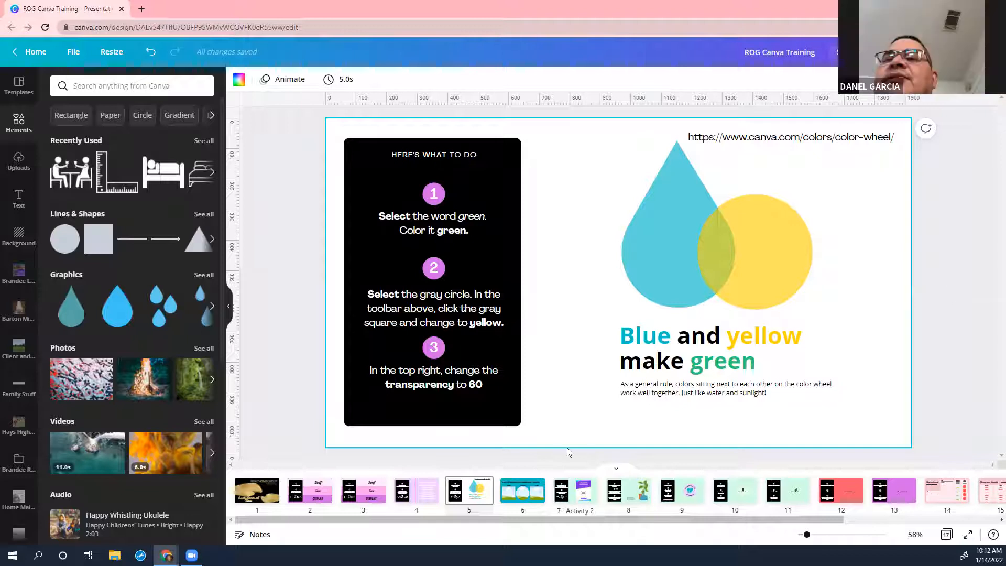
# Step: Open slide 6 with the three photo frames and show the Elements library
pyautogui.click(523, 494)
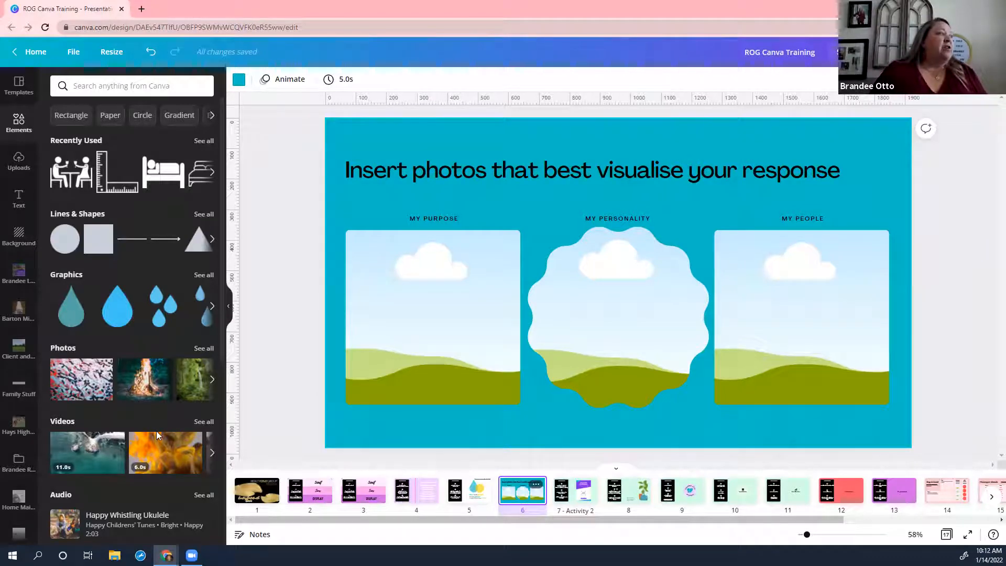
pyautogui.click(18, 125)
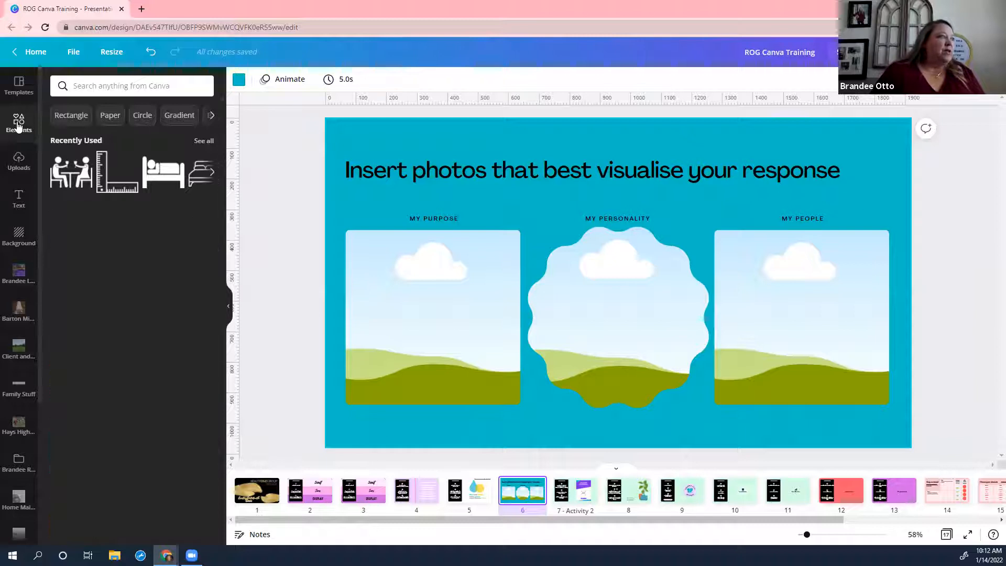
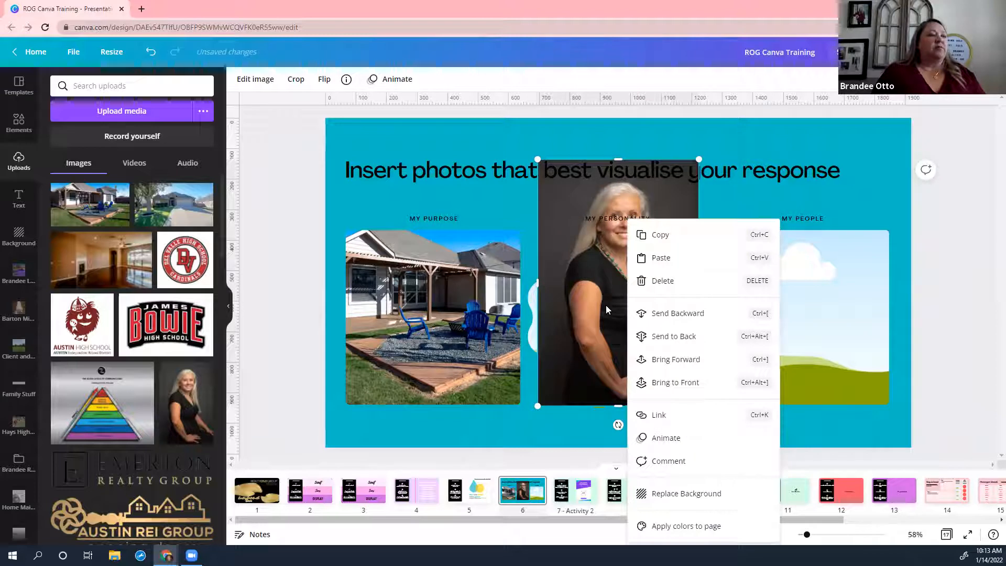
# Step: Place the woman's portrait in the "My Personality" frame and shift the photo down inside it to fit her whole head
pyautogui.moveTo(606, 329); pyautogui.dragTo(616, 304)
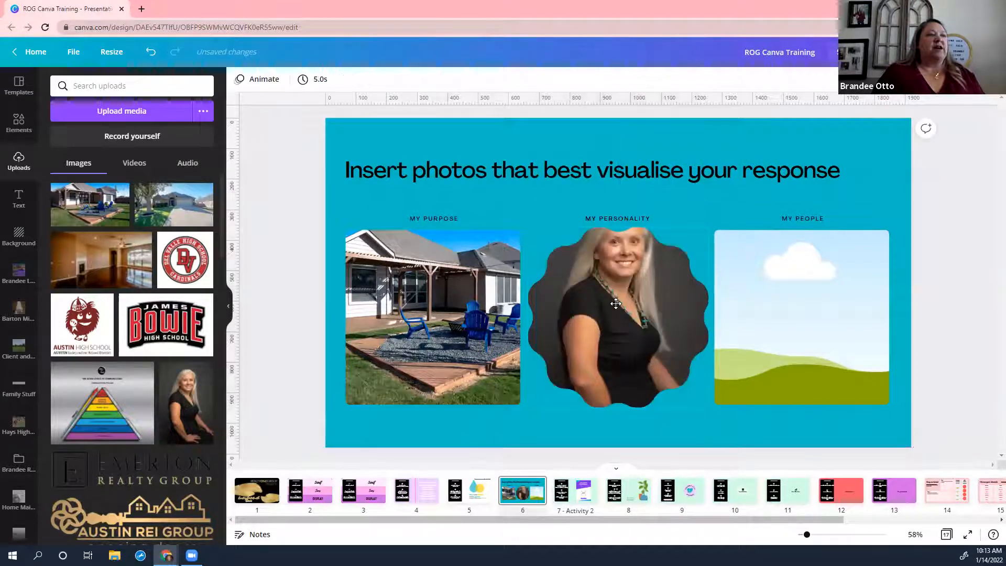
pyautogui.doubleClick(616, 303)
pyautogui.moveTo(615, 346); pyautogui.dragTo(614, 323)
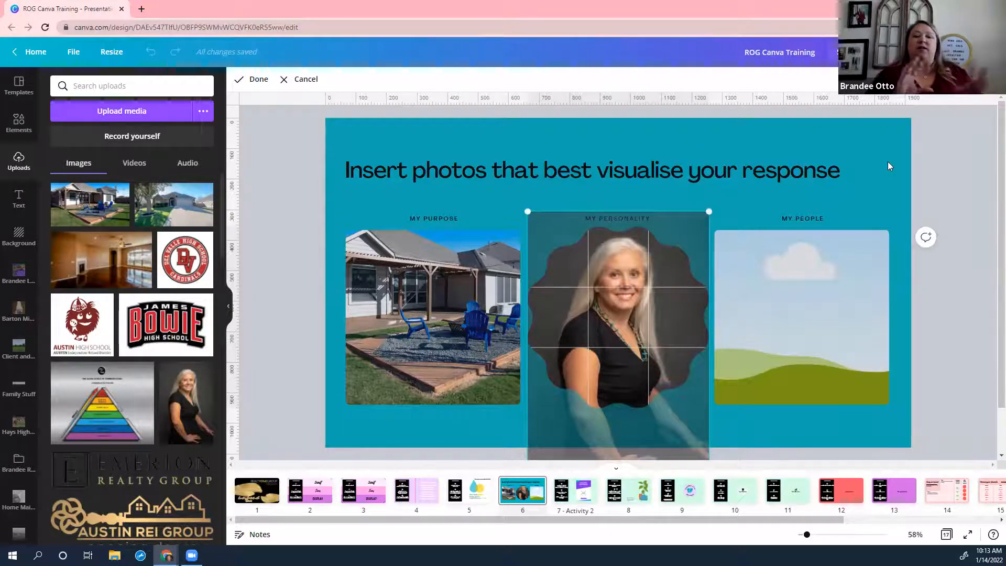
pyautogui.press('Return')
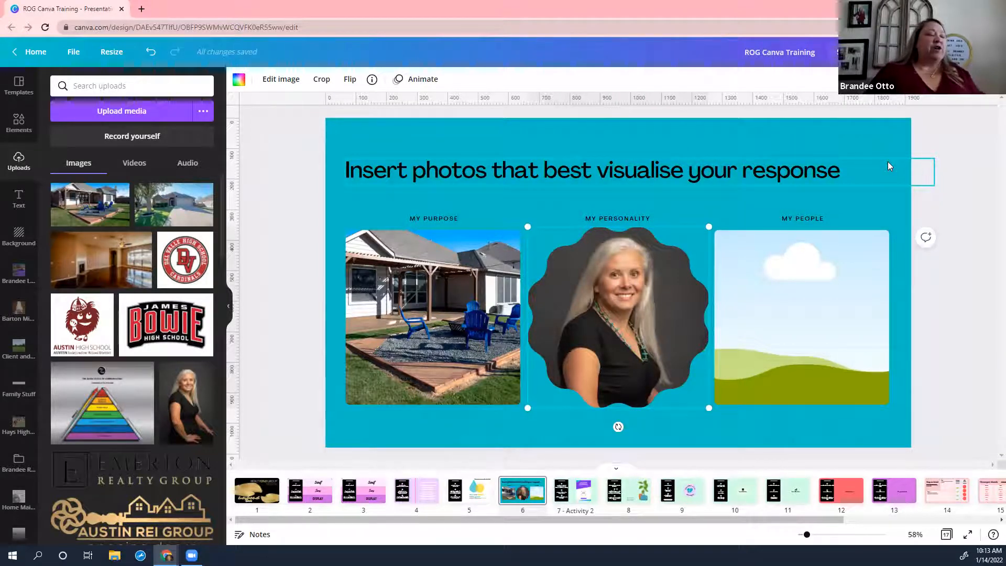
# Step: Upload the photo IMG_6529 from the Downloads folder to the image uploads
pyautogui.click(161, 111)
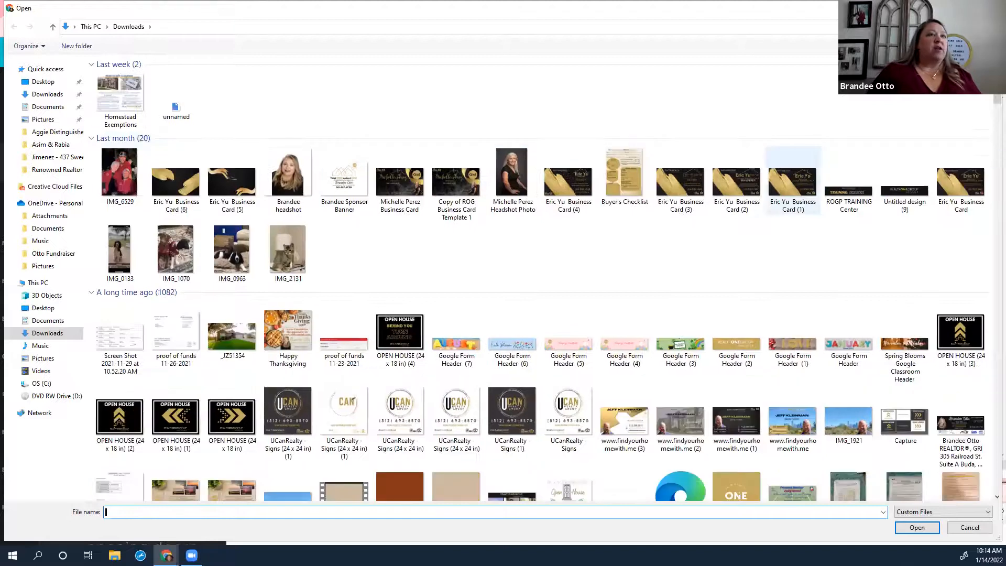
pyautogui.scroll(-1, 990, 104)
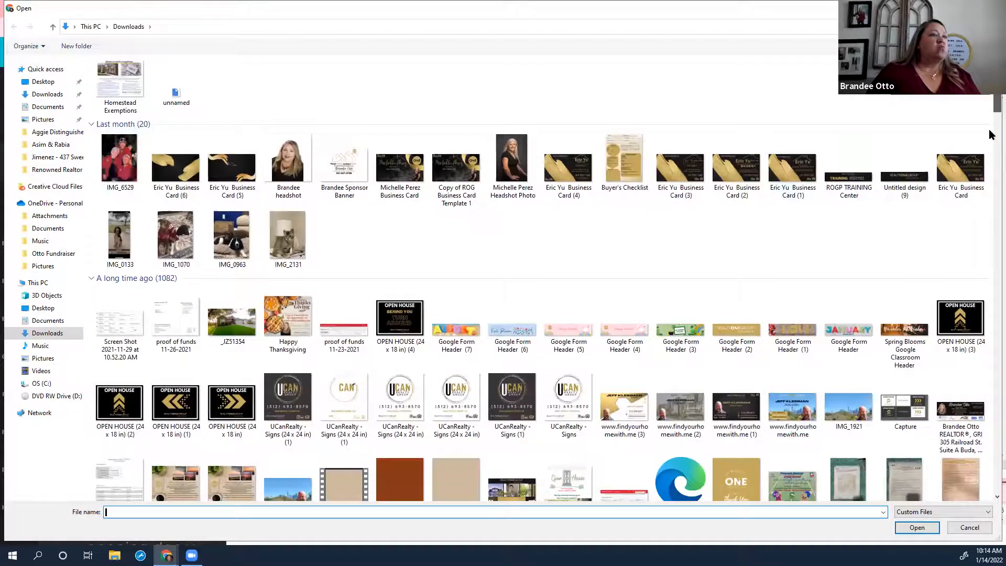
pyautogui.moveTo(998, 104); pyautogui.dragTo(997, 162)
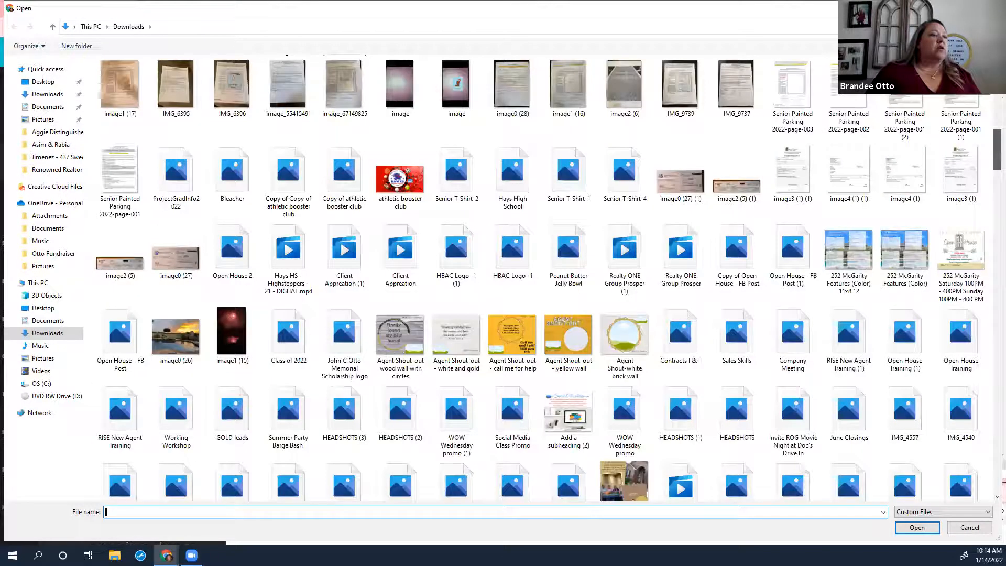
pyautogui.scroll(-5, 733, 319)
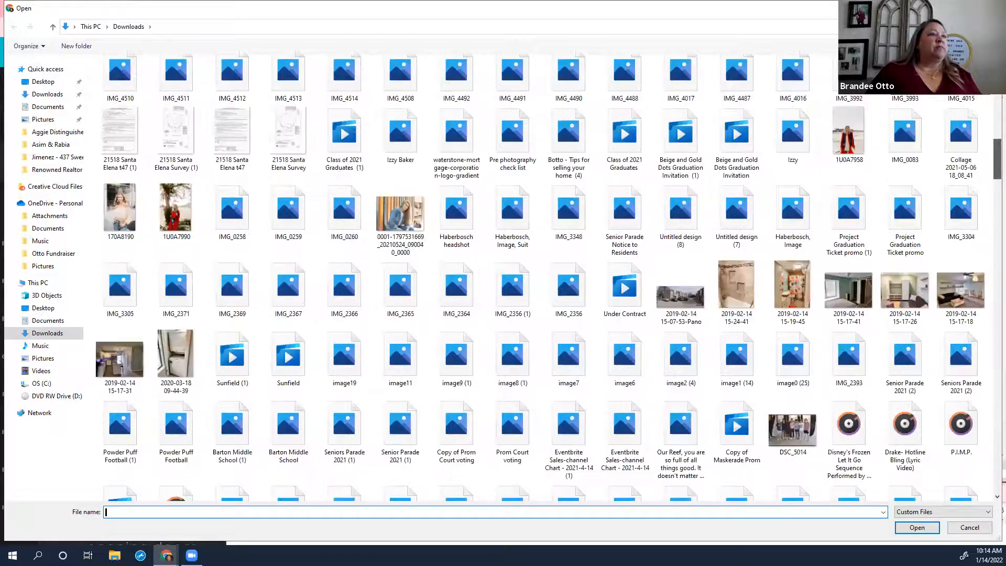
pyautogui.scroll(10, 451, 411)
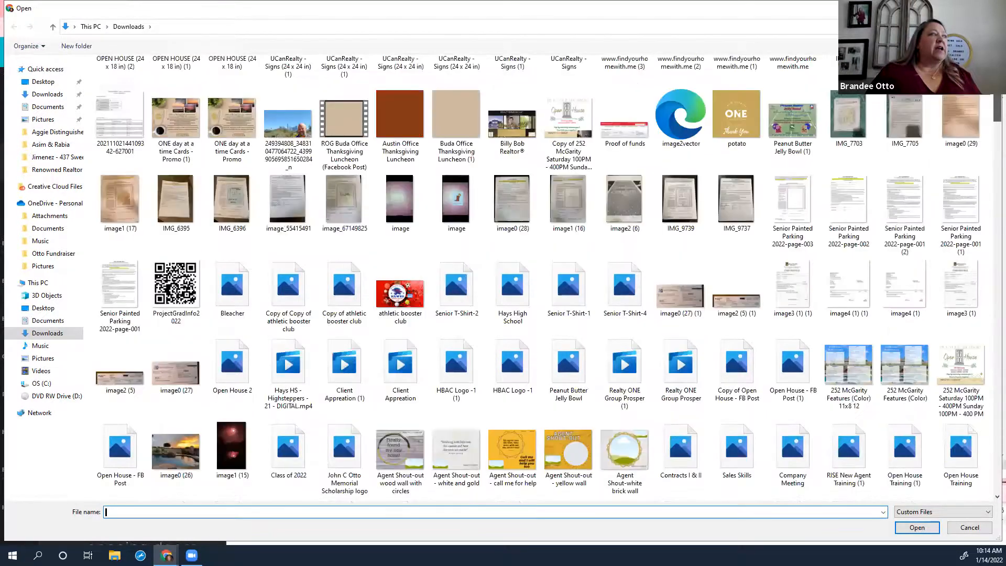
pyautogui.scroll(5, 115, 174)
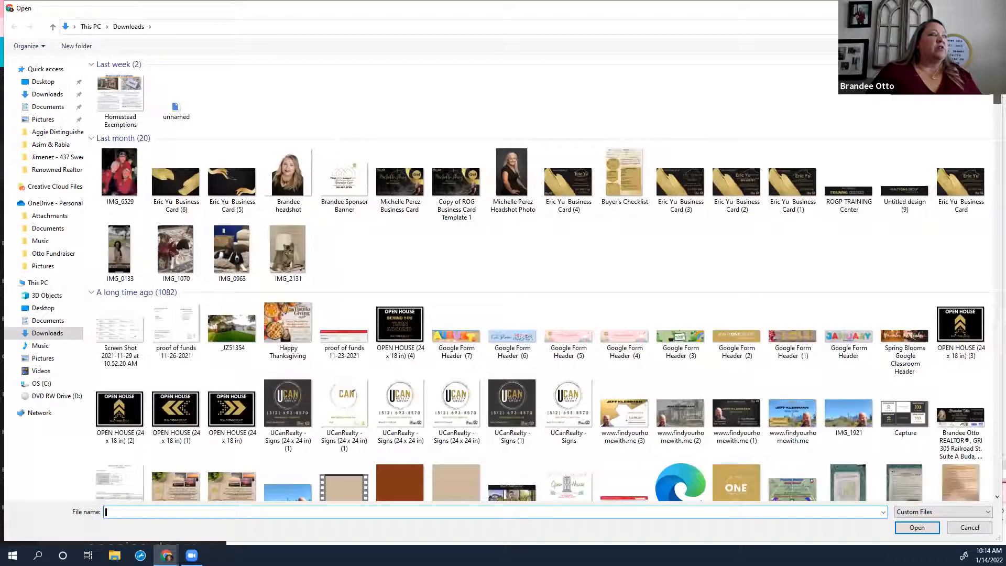
pyautogui.click(120, 172)
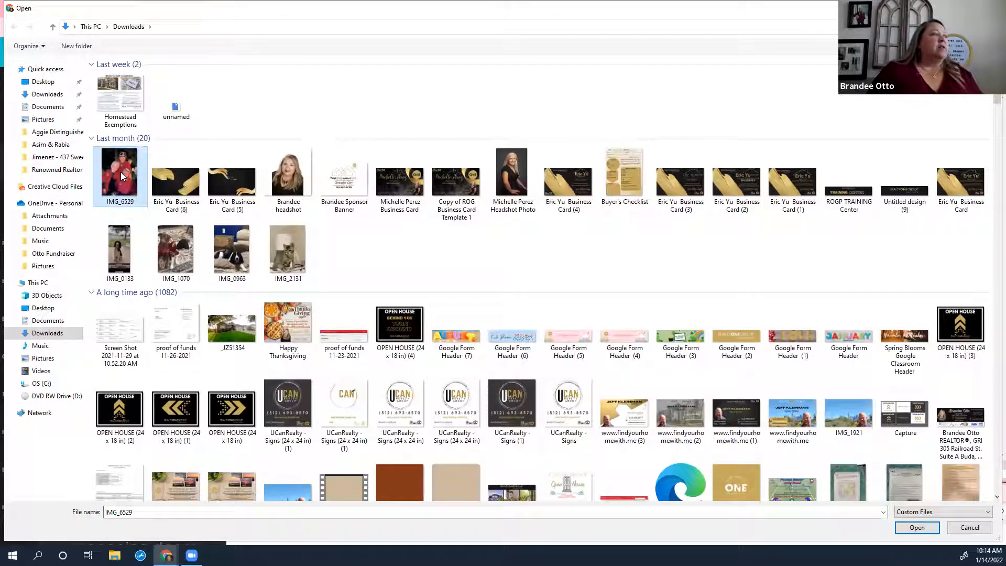
pyautogui.click(917, 527)
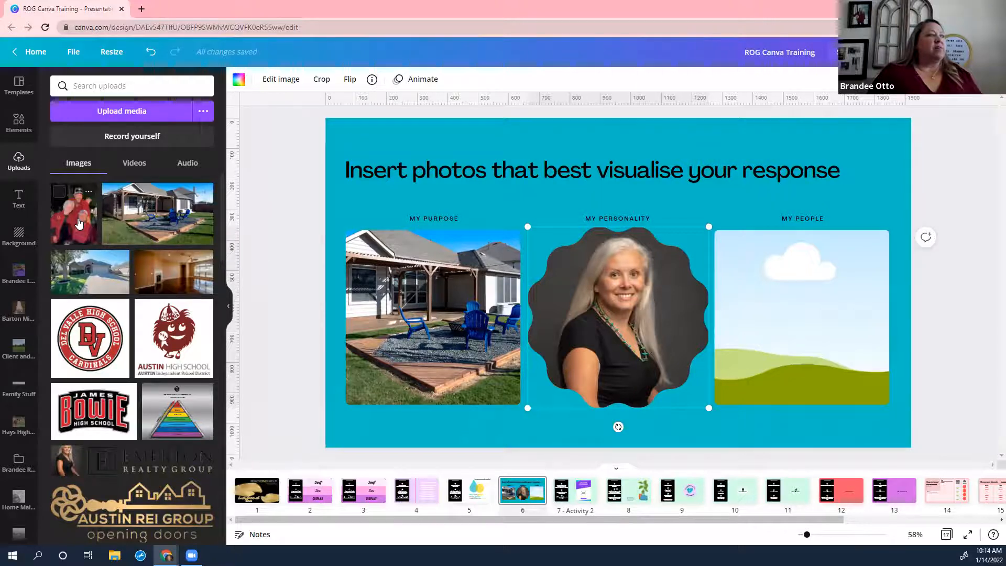
# Step: Place the uploaded group photo in the "My People" frame and delete the extra copy covering the center frame
pyautogui.click(78, 223)
pyautogui.moveTo(632, 285); pyautogui.dragTo(813, 326)
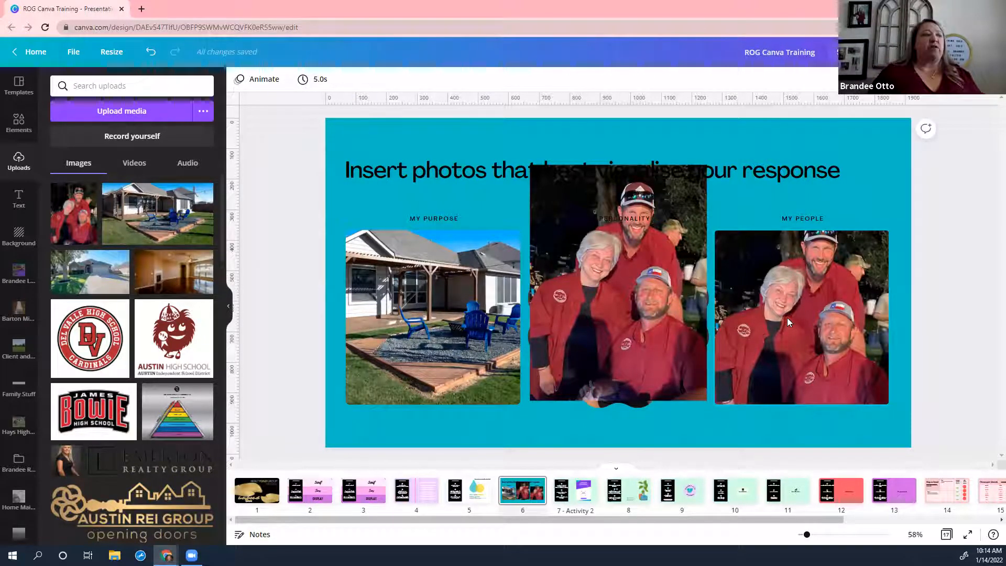
pyautogui.click(635, 327)
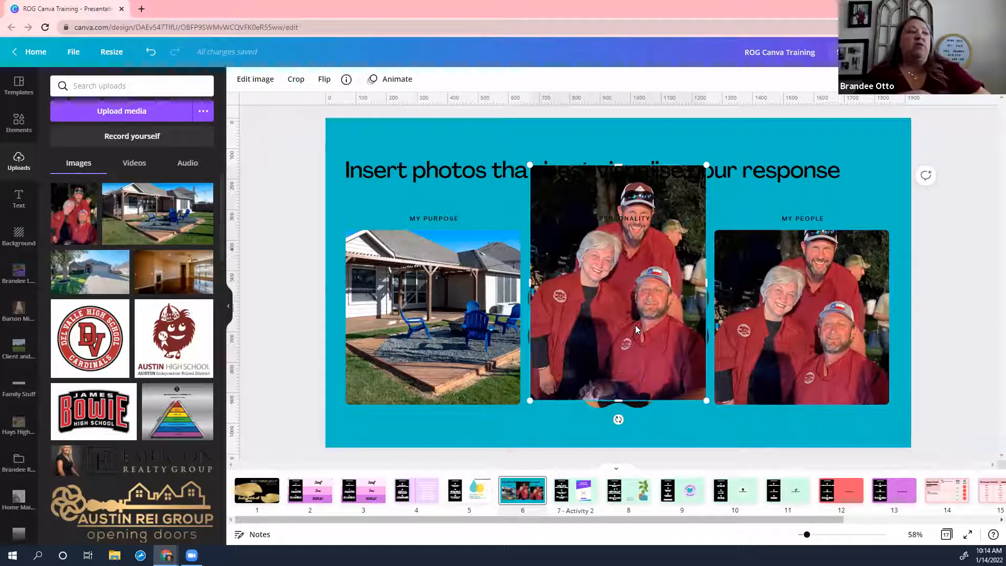
pyautogui.press('Delete')
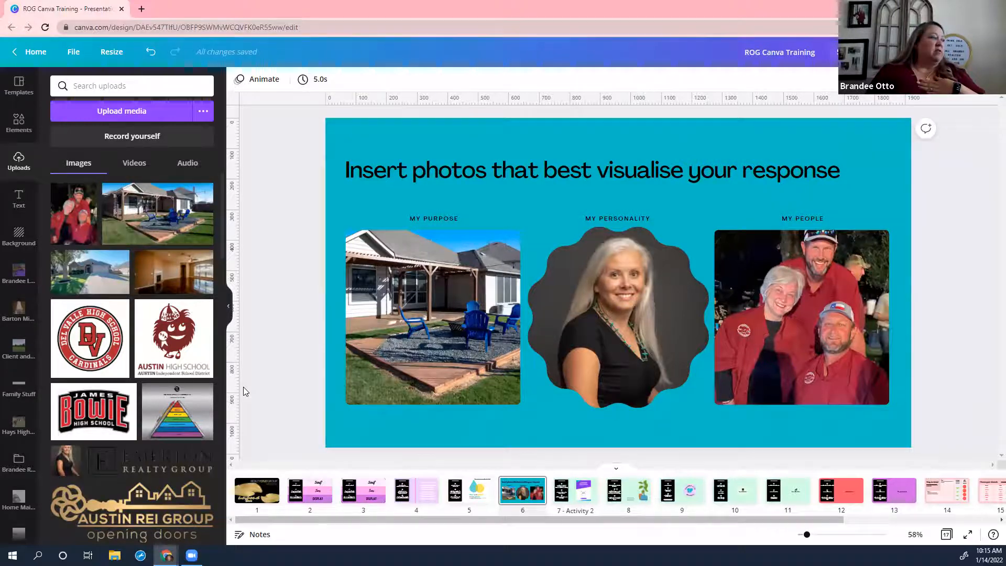
# Step: Browse down through the uploaded images and open the saved folder listed just below the Hays High one
pyautogui.scroll(-3, 228, 278)
pyautogui.scroll(-5, 220, 277)
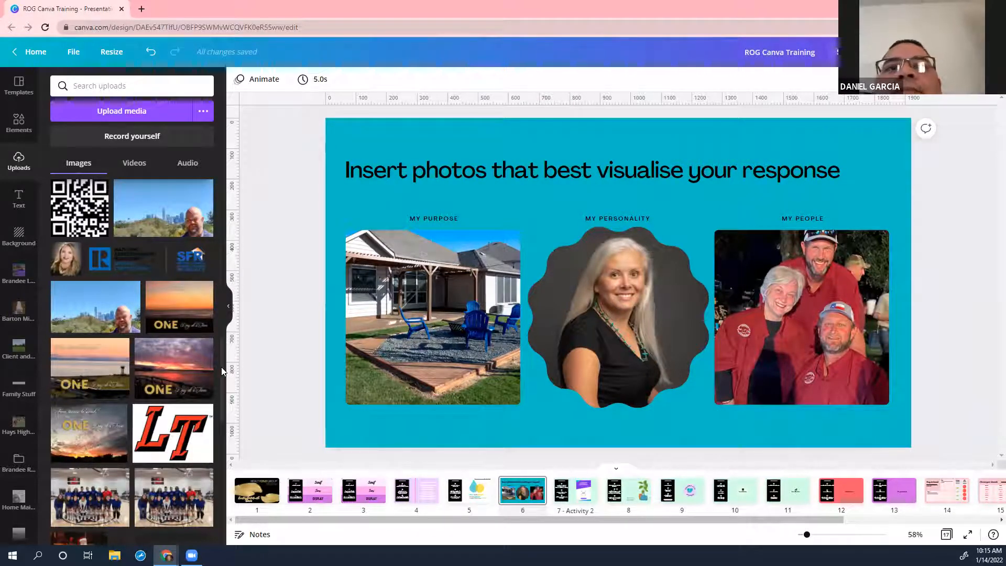
pyautogui.scroll(-5, 223, 450)
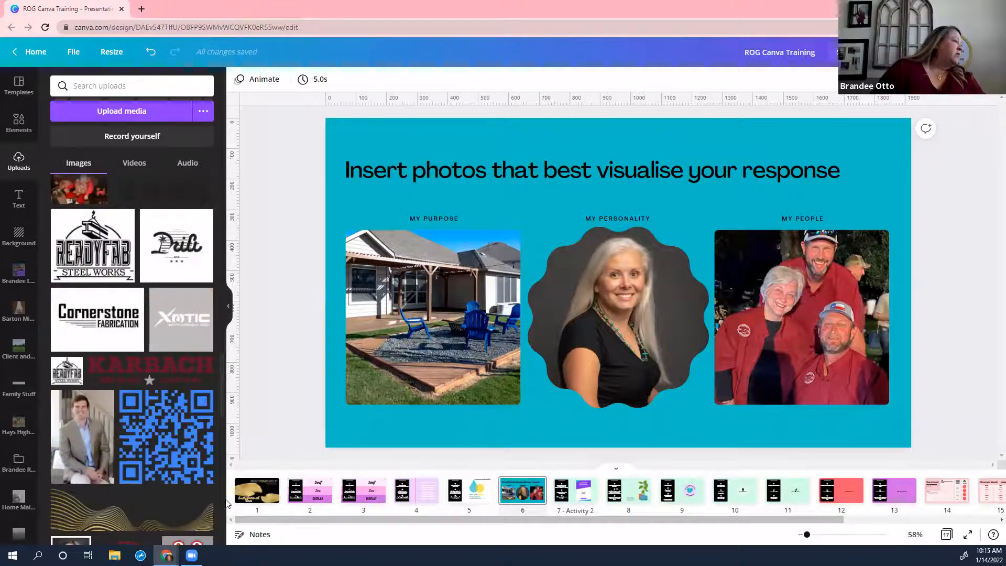
pyautogui.scroll(-2, 225, 498)
pyautogui.scroll(-5, 226, 535)
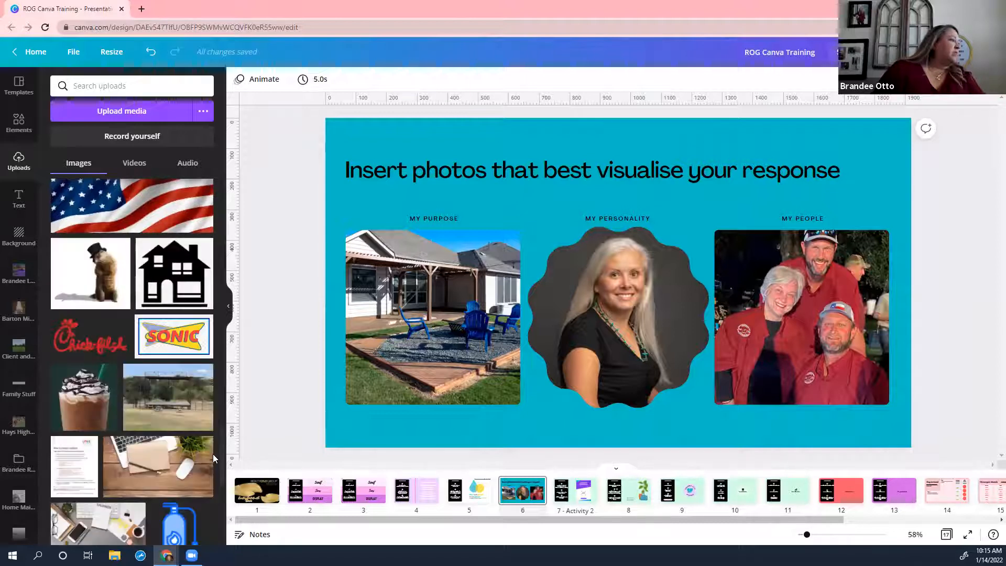
pyautogui.scroll(-1, 213, 453)
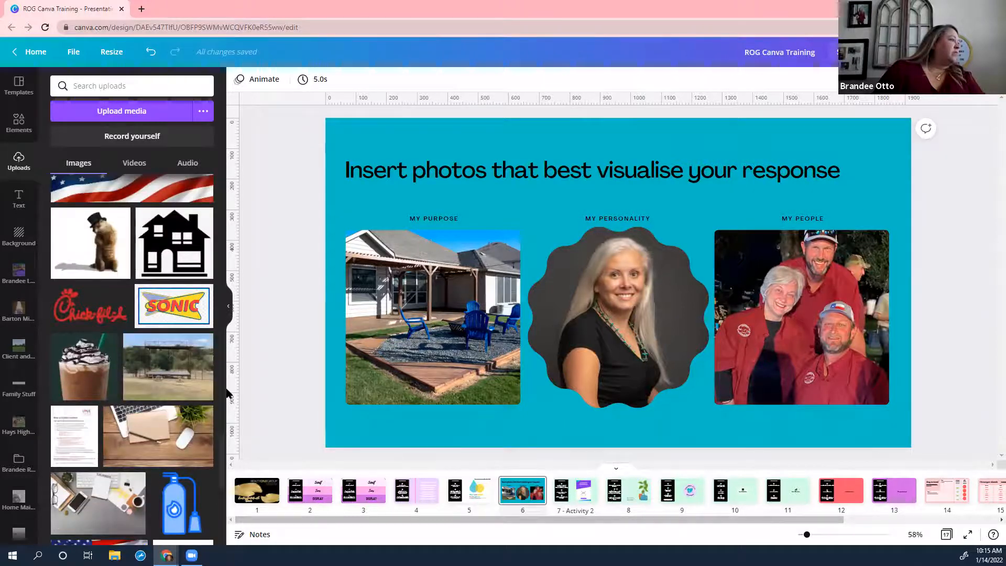
pyautogui.scroll(-5, 228, 394)
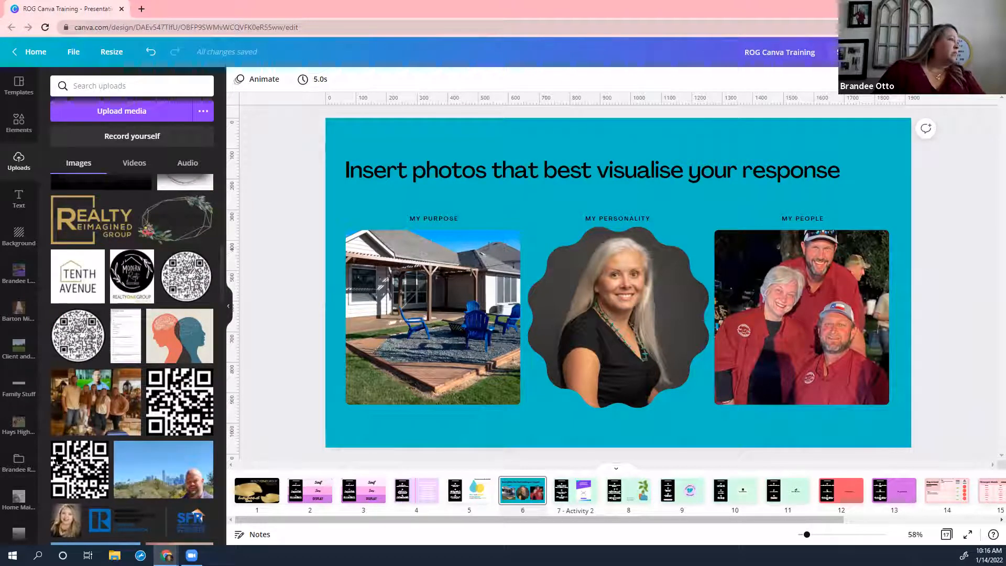
pyautogui.click(21, 461)
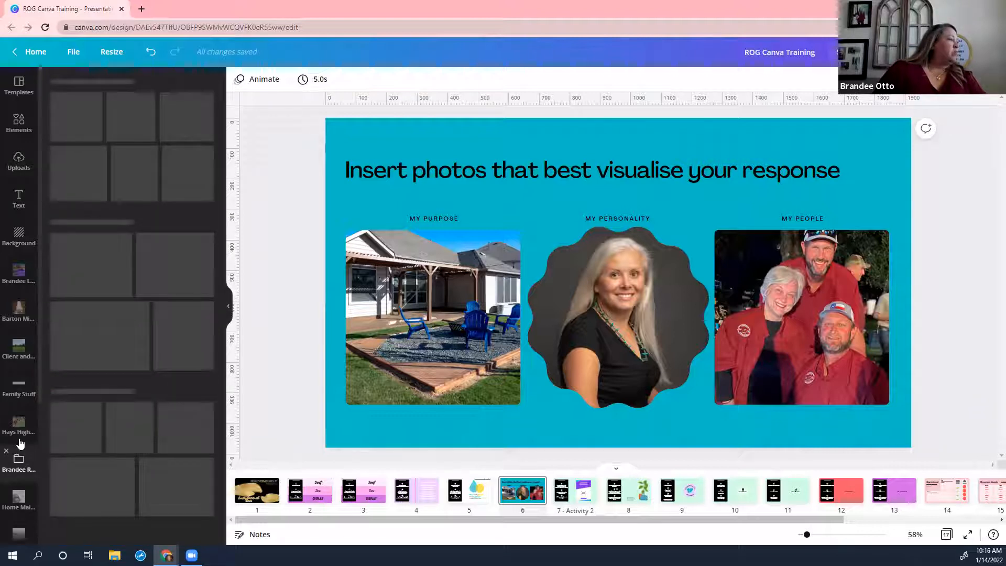
# Step: Look into the ROG Files folder and add the black-and-gold business card from the saved logos folder to slide 6
pyautogui.click(18, 529)
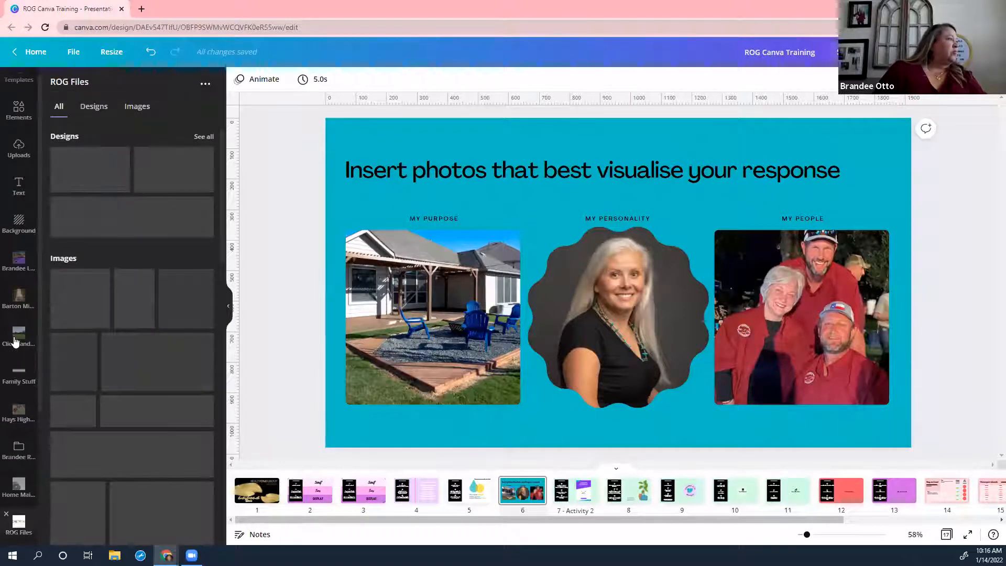
pyautogui.click(23, 263)
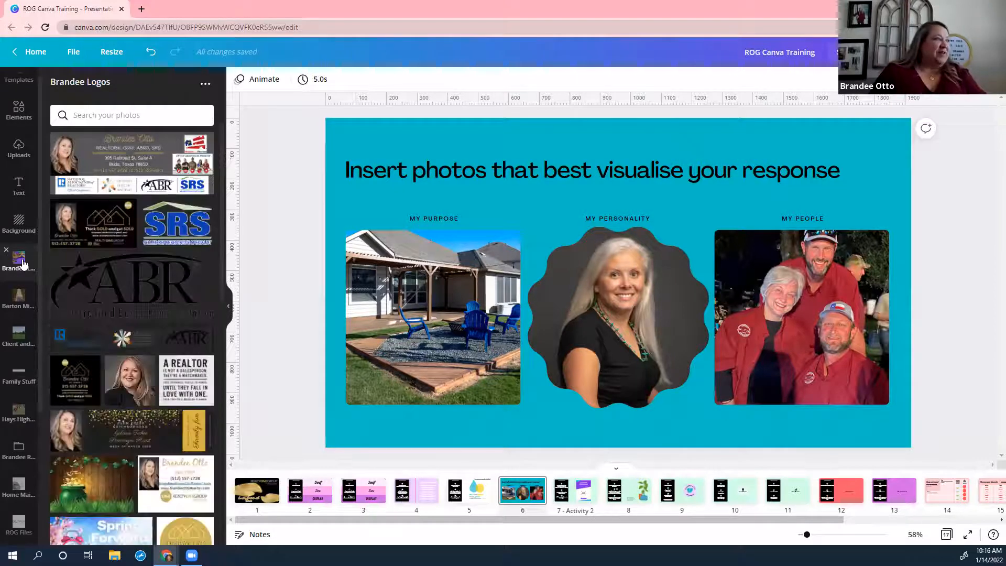
pyautogui.click(92, 227)
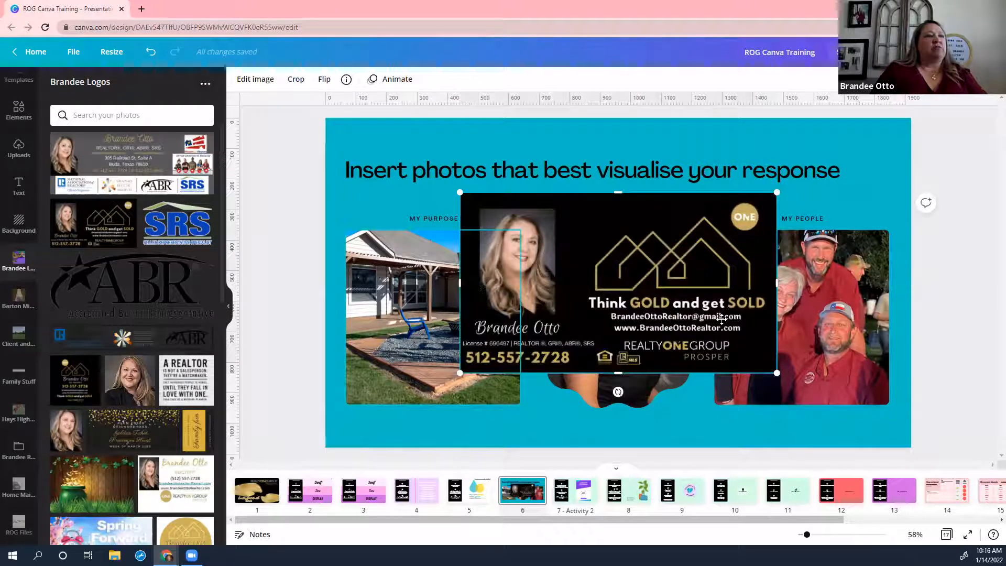
# Step: Try the business card in the "My People" frame, shift it left inside to show the full ONE badge, and undo both changes
pyautogui.moveTo(722, 324); pyautogui.dragTo(729, 322)
pyautogui.moveTo(591, 258); pyautogui.dragTo(592, 255)
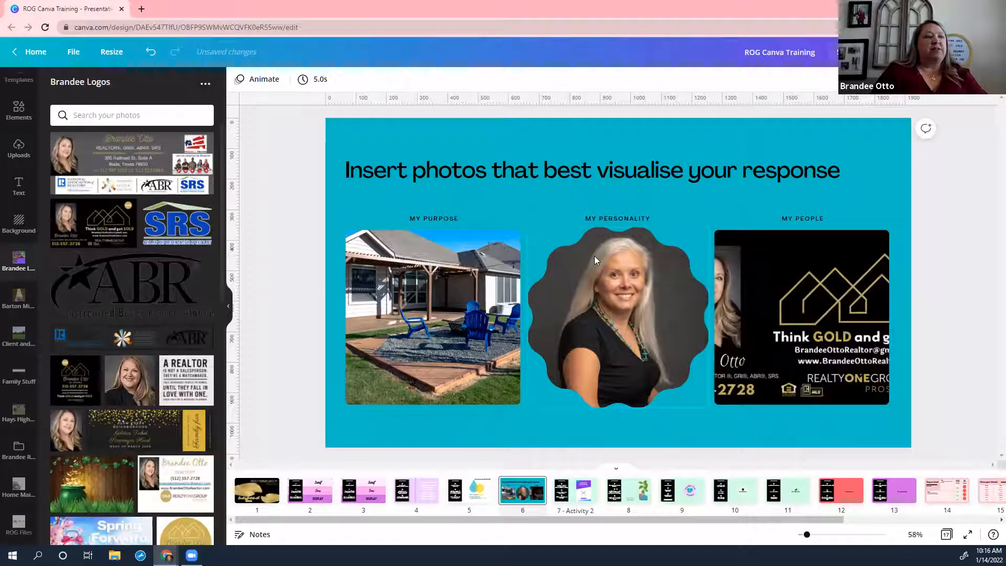
pyautogui.click(781, 263)
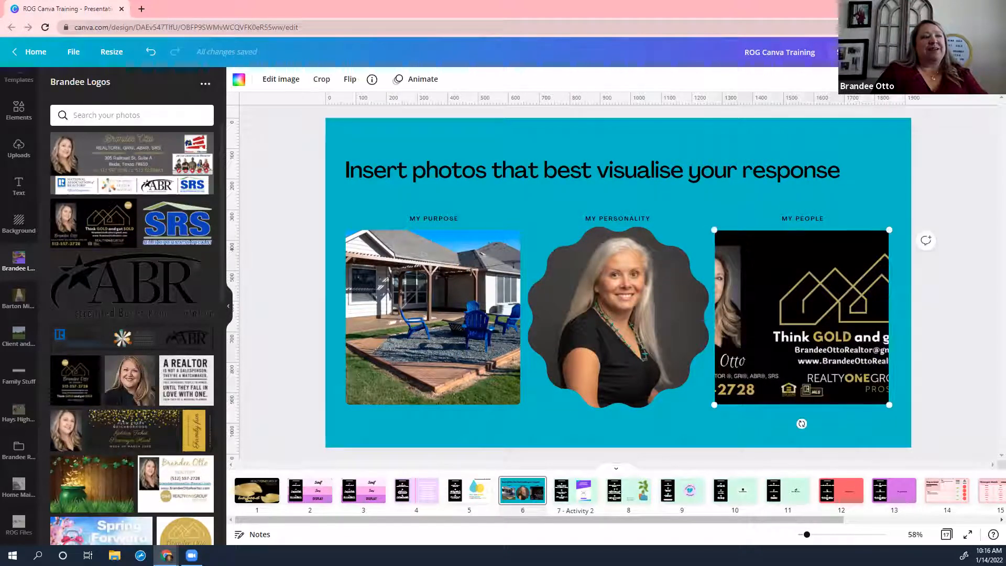
pyautogui.doubleClick(742, 268)
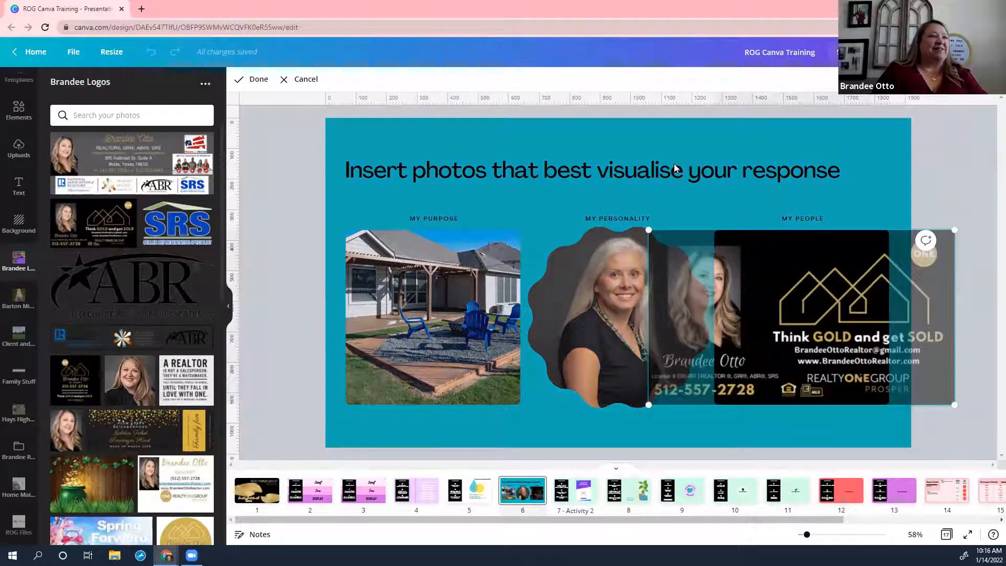
pyautogui.moveTo(754, 247); pyautogui.dragTo(647, 283)
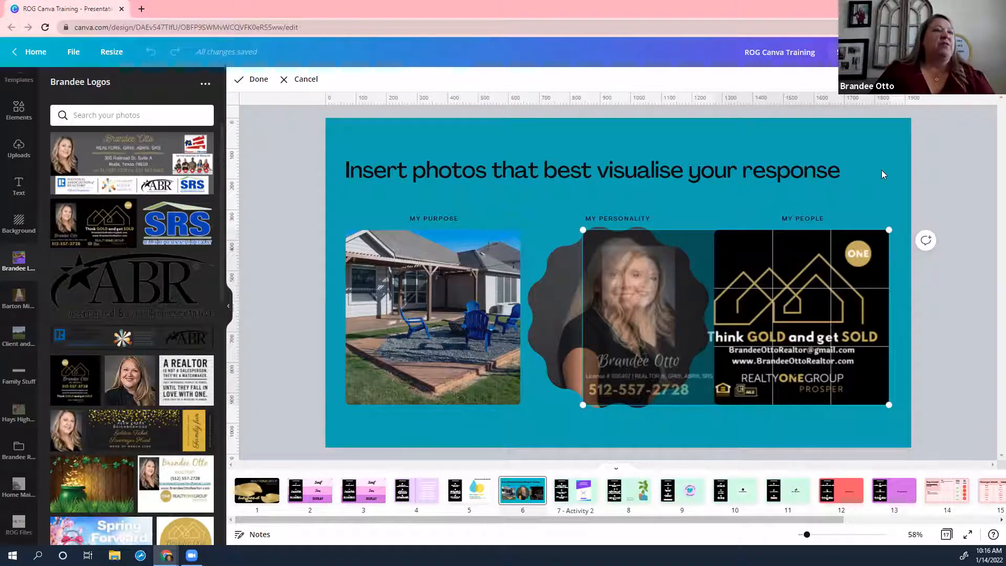
pyautogui.click(799, 318)
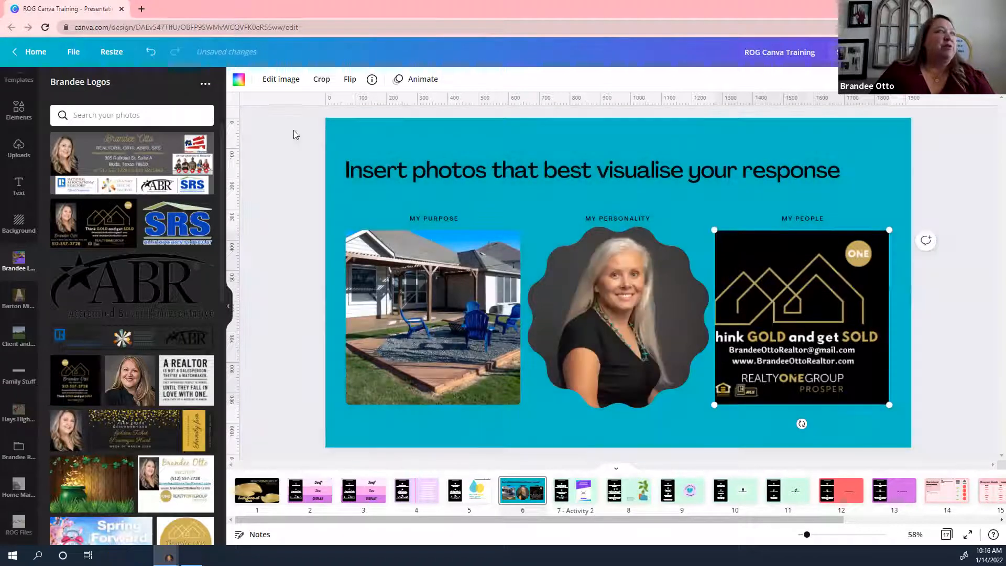
pyautogui.click(151, 53)
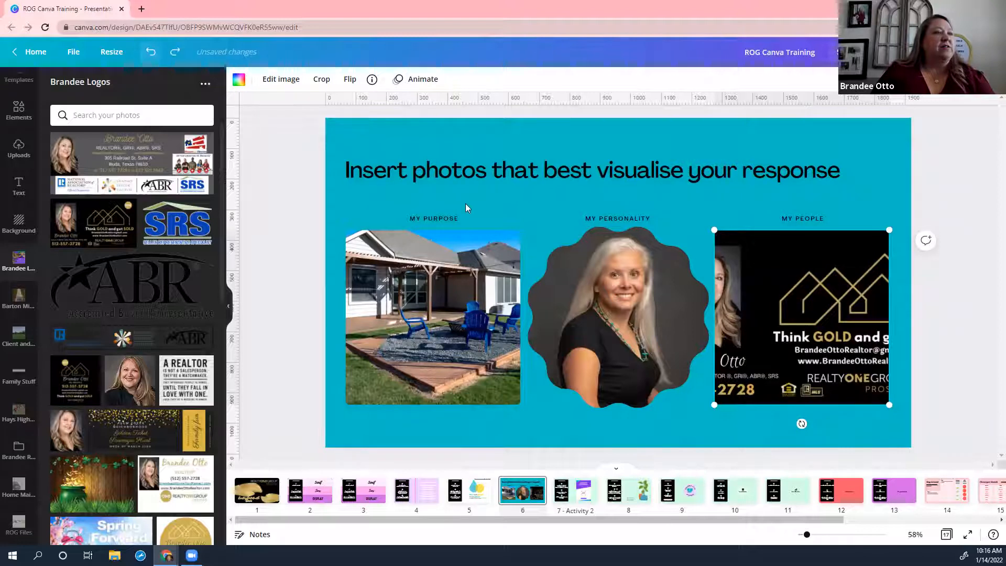
pyautogui.click(151, 52)
# Step: Shrink the business card and move it to the slide's lower edge, between the center and "My People" frames
pyautogui.moveTo(458, 193); pyautogui.dragTo(660, 306)
pyautogui.moveTo(722, 338); pyautogui.dragTo(697, 422)
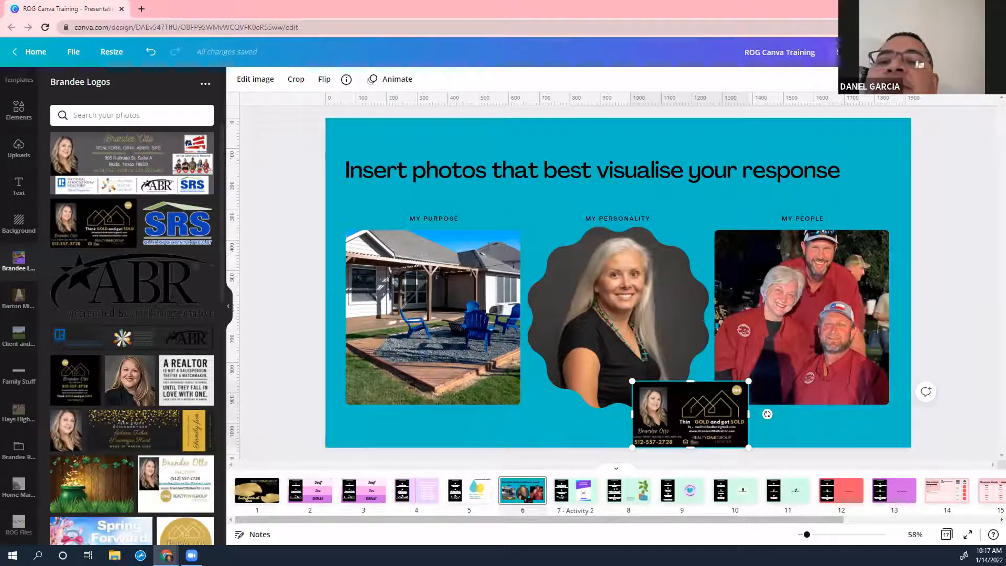
# Step: Return to slide 6 after a glance at slide 7 and adjust the portrait's crop inside the "My Personality" frame
pyautogui.click(568, 497)
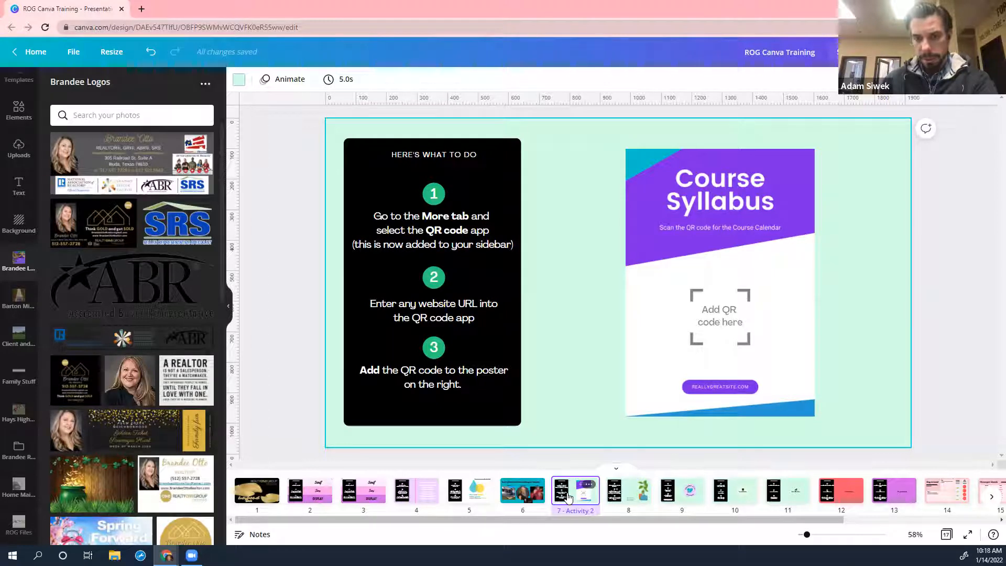
pyautogui.click(531, 496)
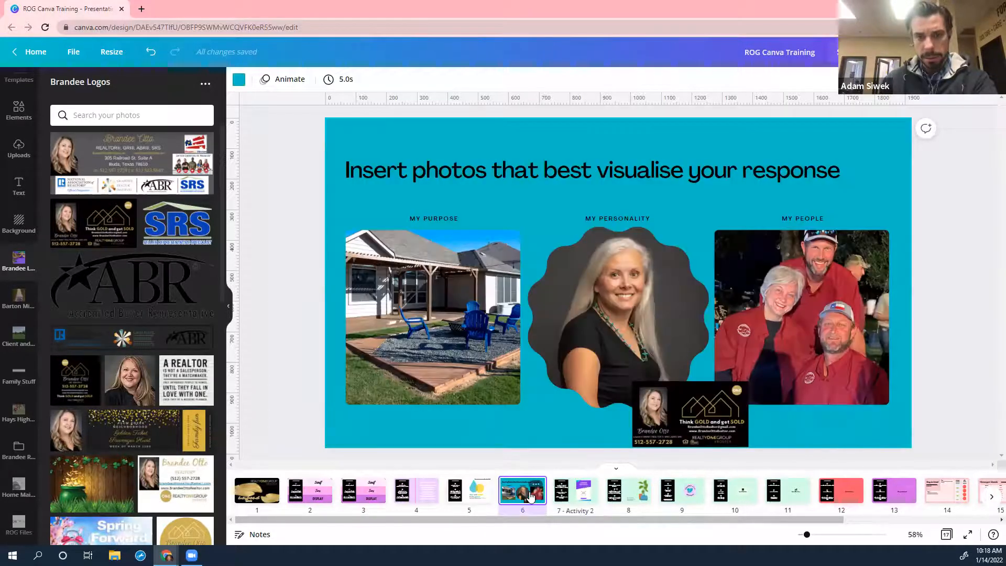
pyautogui.doubleClick(615, 305)
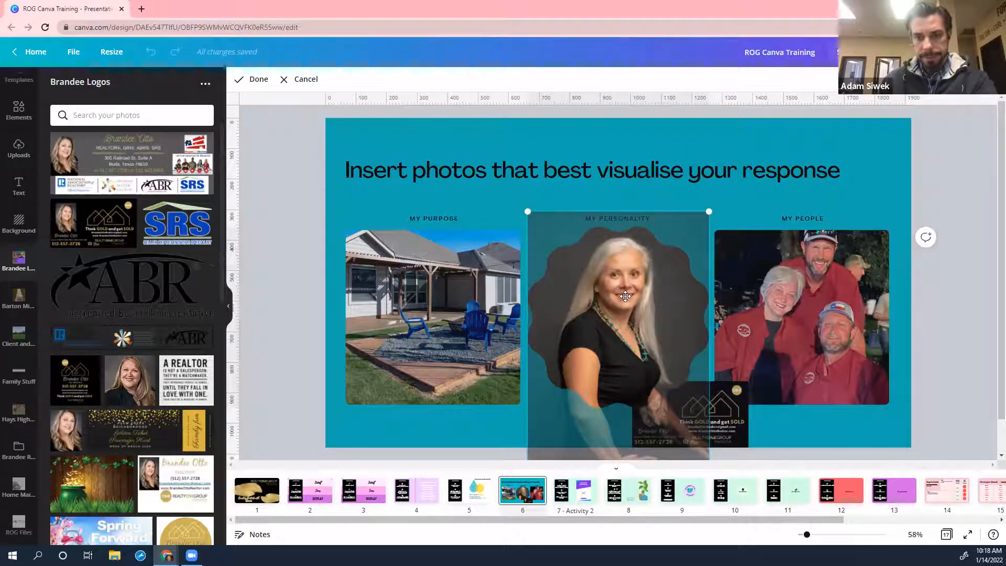
pyautogui.moveTo(625, 354); pyautogui.dragTo(620, 323)
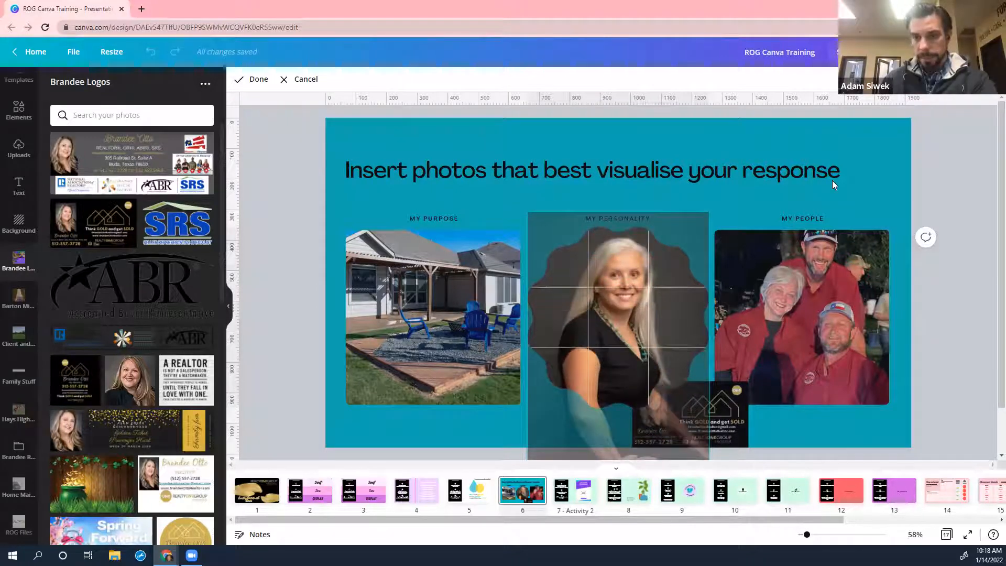
pyautogui.click(867, 181)
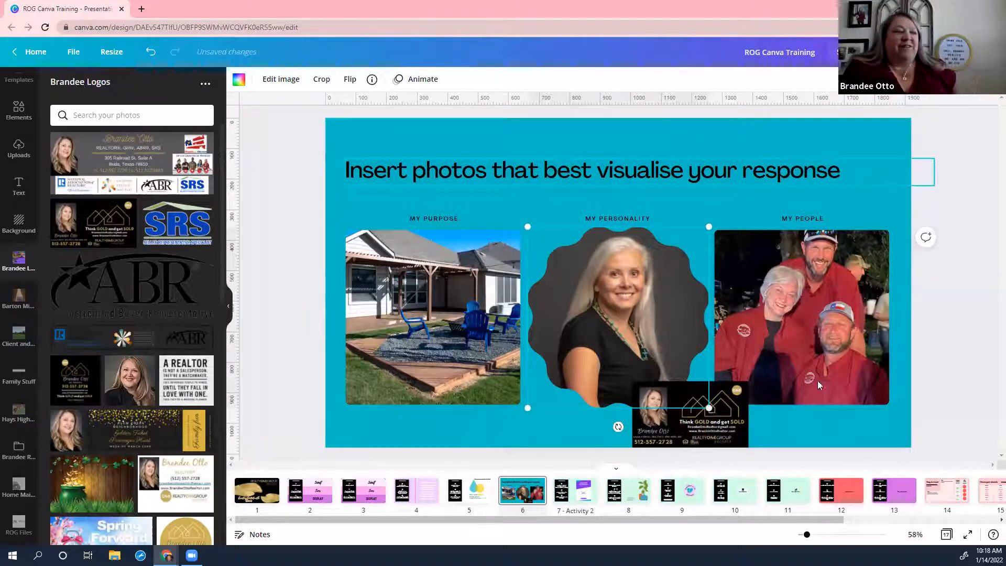
# Step: Open the Activity 2 slide and bring up the QR code images among the uploads
pyautogui.click(580, 501)
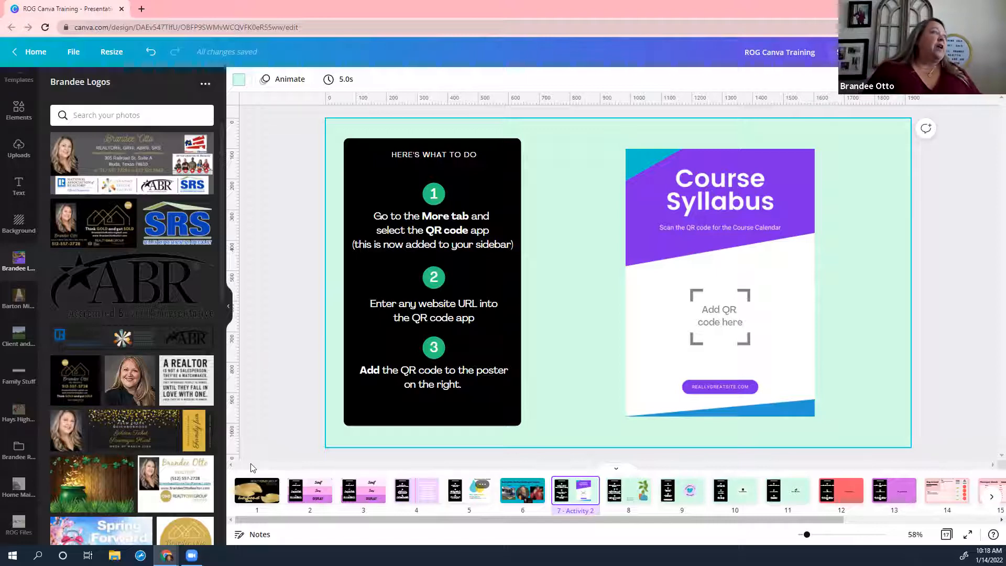
pyautogui.click(19, 150)
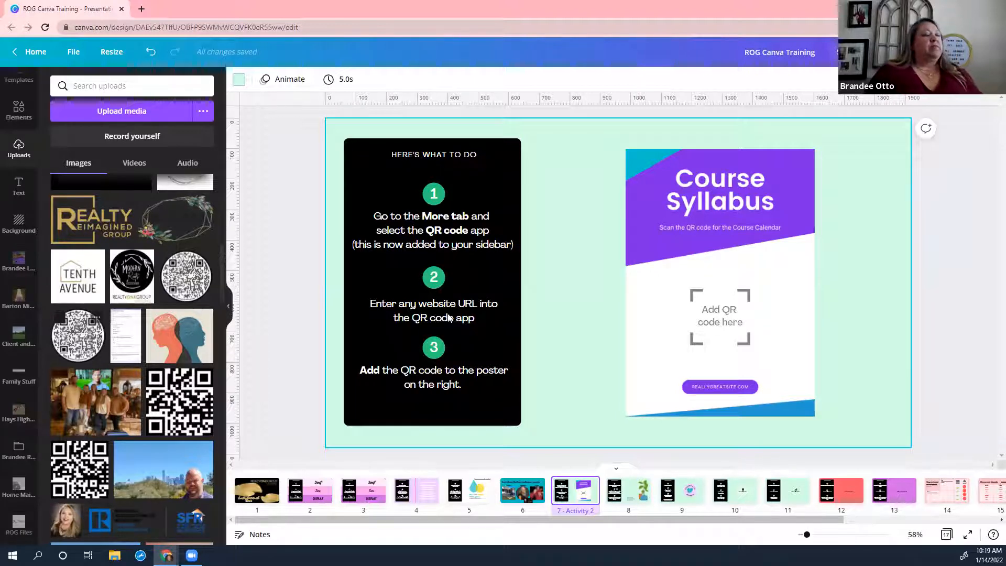
# Step: Try the round QR code over the placeholder on the Course Syllabus poster and delete it
pyautogui.moveTo(594, 293); pyautogui.dragTo(705, 320)
pyautogui.moveTo(842, 193); pyautogui.dragTo(723, 299)
pyautogui.moveTo(687, 384); pyautogui.dragTo(737, 321)
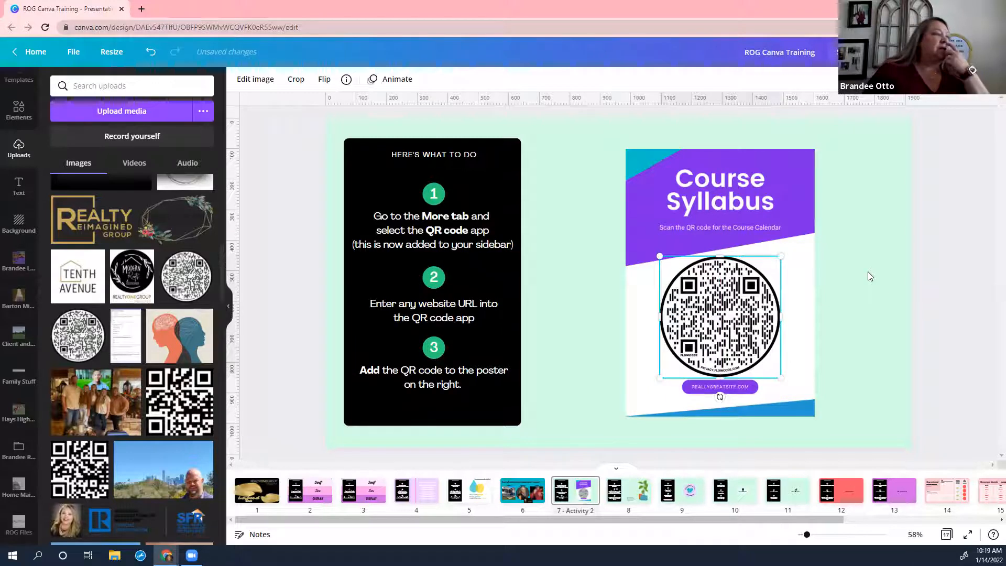
pyautogui.rightClick(720, 322)
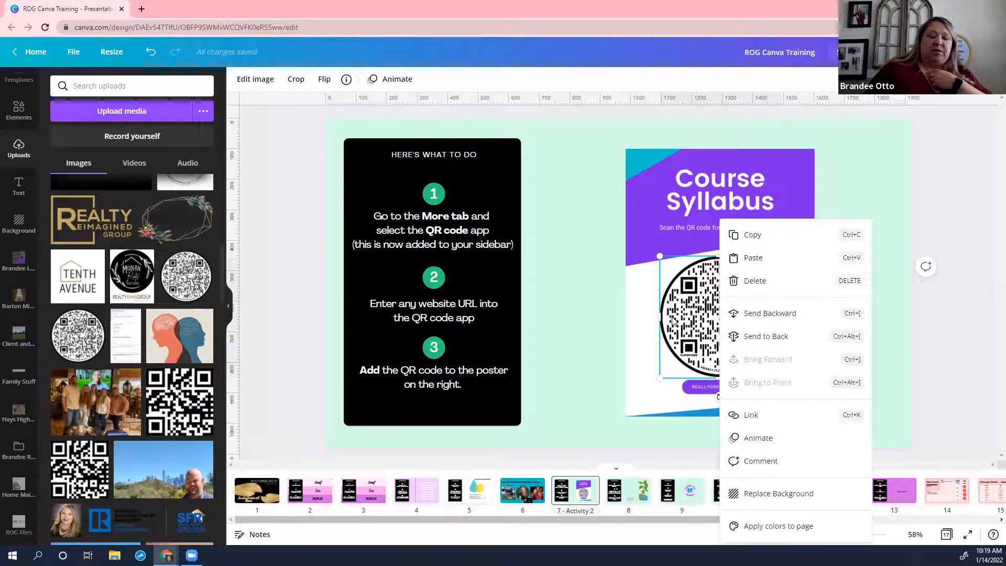
pyautogui.click(673, 321)
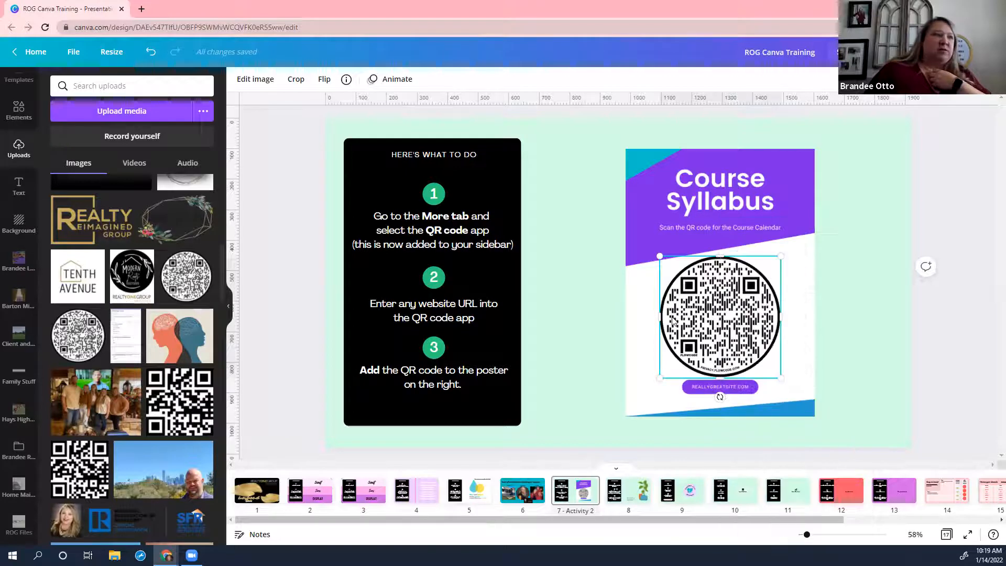
pyautogui.press('Delete')
# Step: Add the square QR code from the uploads and shrink it to cover the "Add QR code here" placeholder on the poster
pyautogui.click(174, 405)
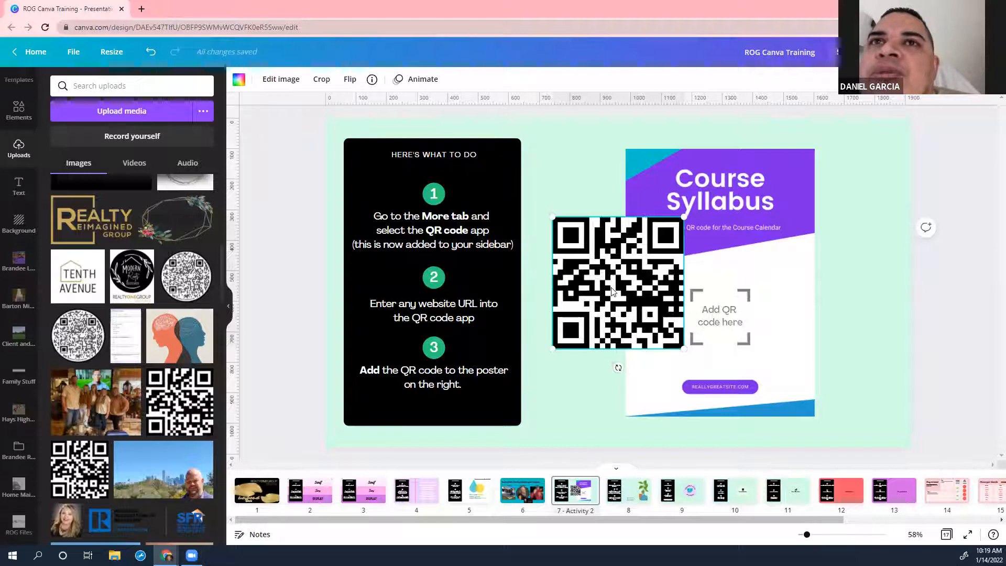
pyautogui.moveTo(572, 270); pyautogui.dragTo(674, 294)
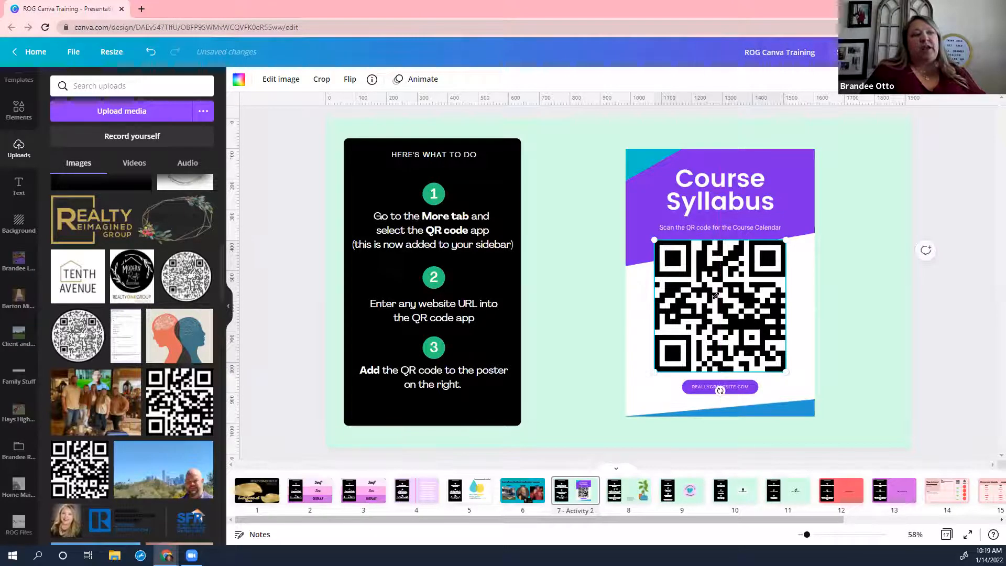
pyautogui.moveTo(785, 240); pyautogui.dragTo(728, 299)
pyautogui.moveTo(693, 339); pyautogui.dragTo(724, 321)
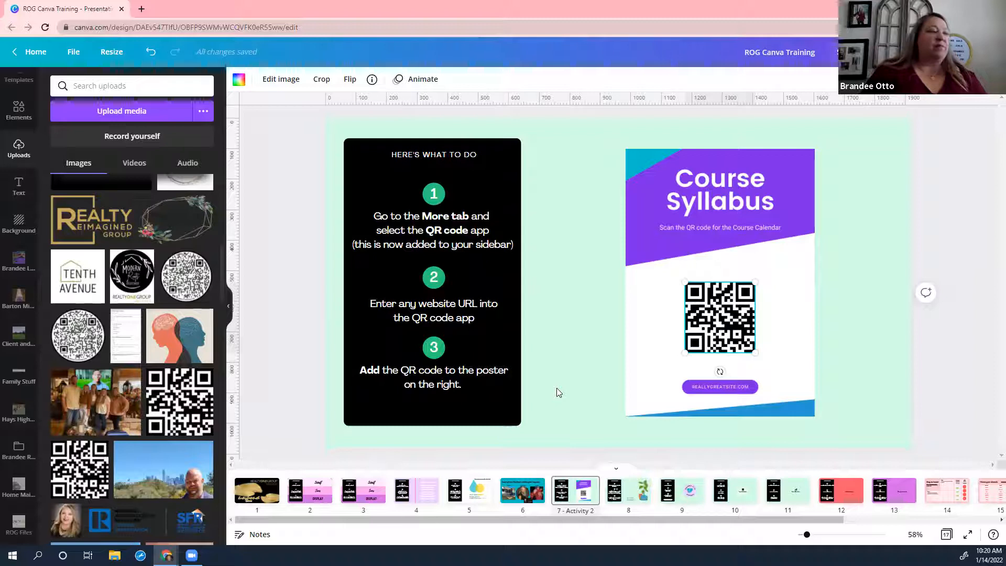
# Step: Go to slide 8 and search the elements for "sticker arrow"
pyautogui.click(627, 496)
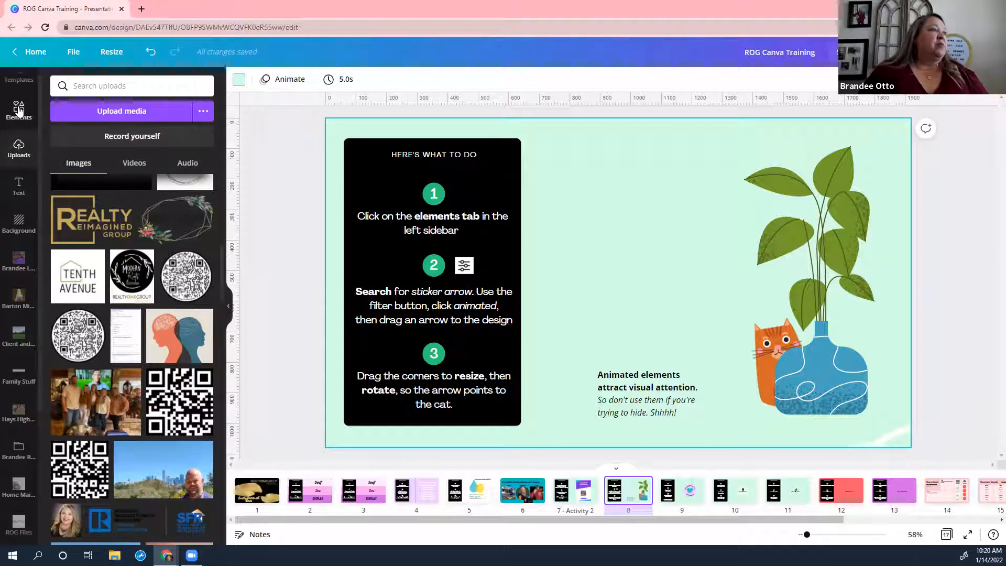
pyautogui.click(19, 111)
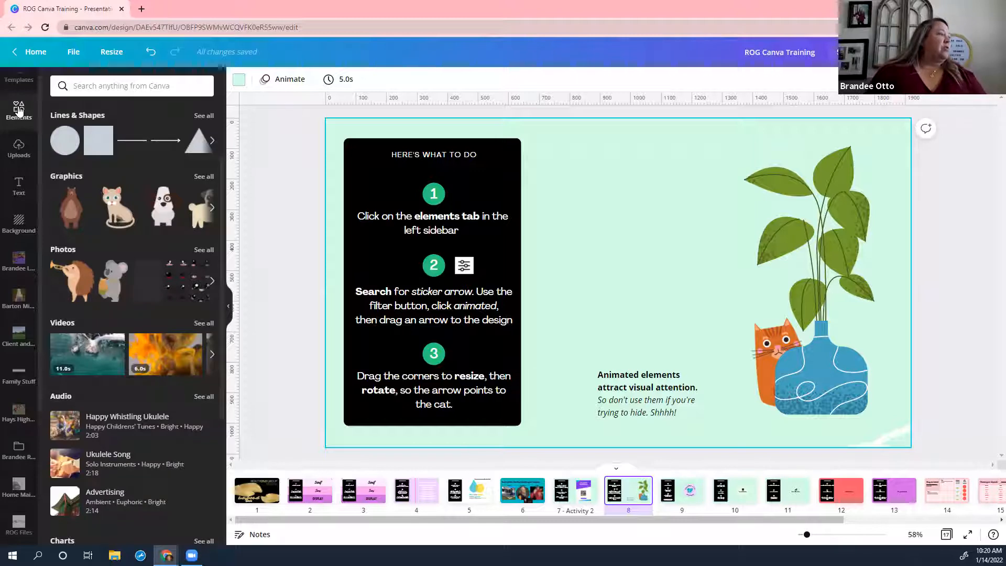
pyautogui.click(100, 92)
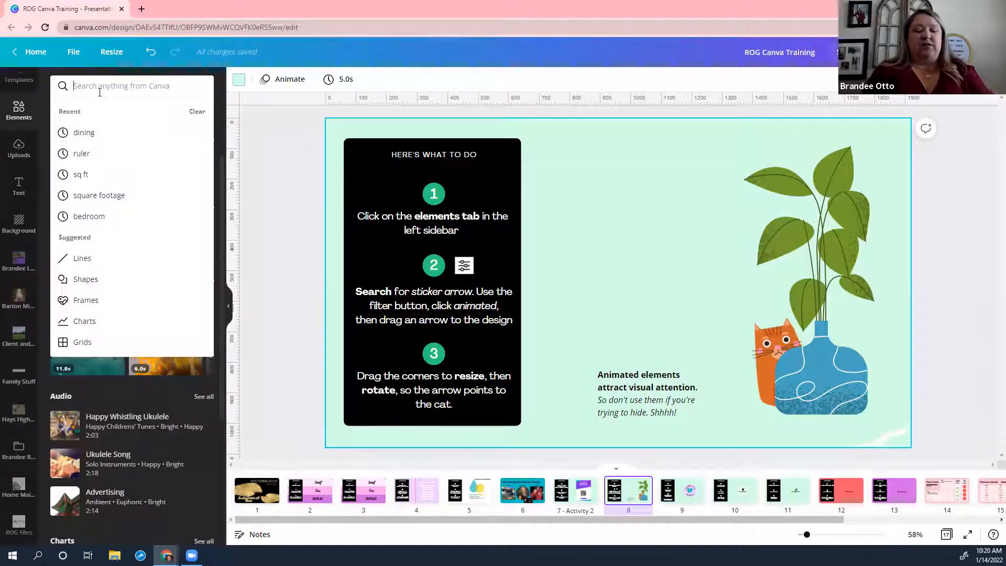
pyautogui.write('stick')
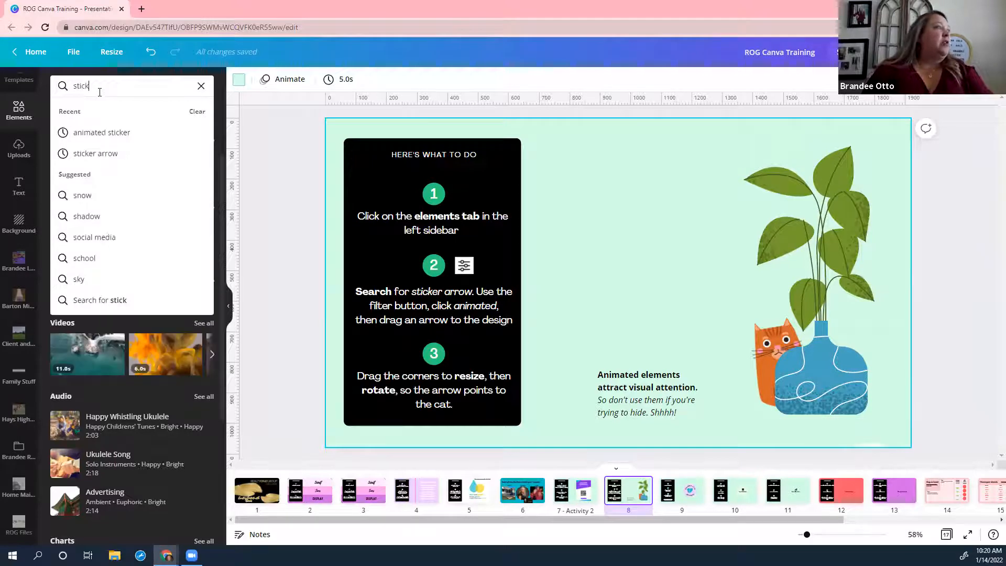
pyautogui.write('er arr')
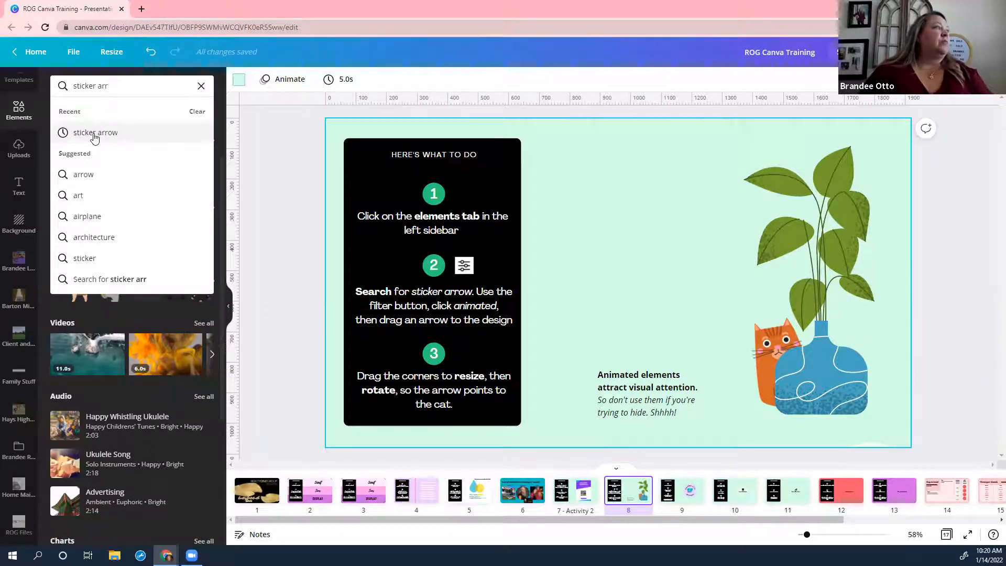
pyautogui.click(95, 133)
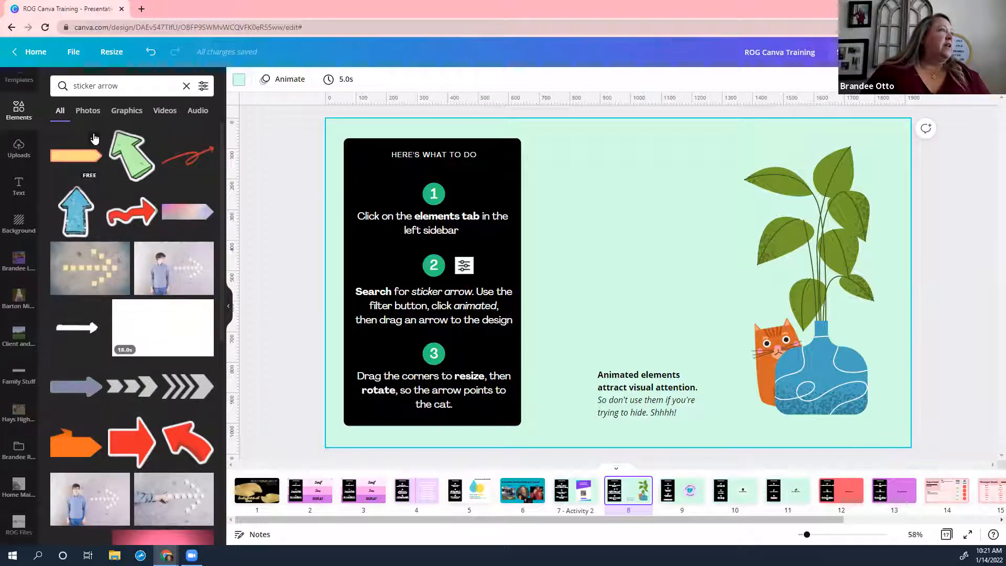
# Step: Filter the sticker arrow results to animated elements only
pyautogui.click(203, 87)
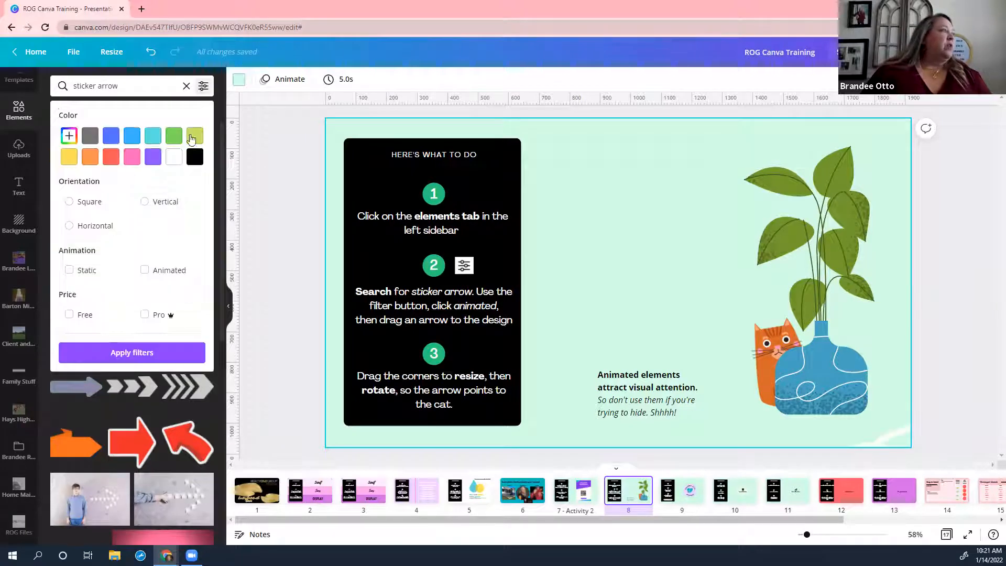
pyautogui.click(145, 272)
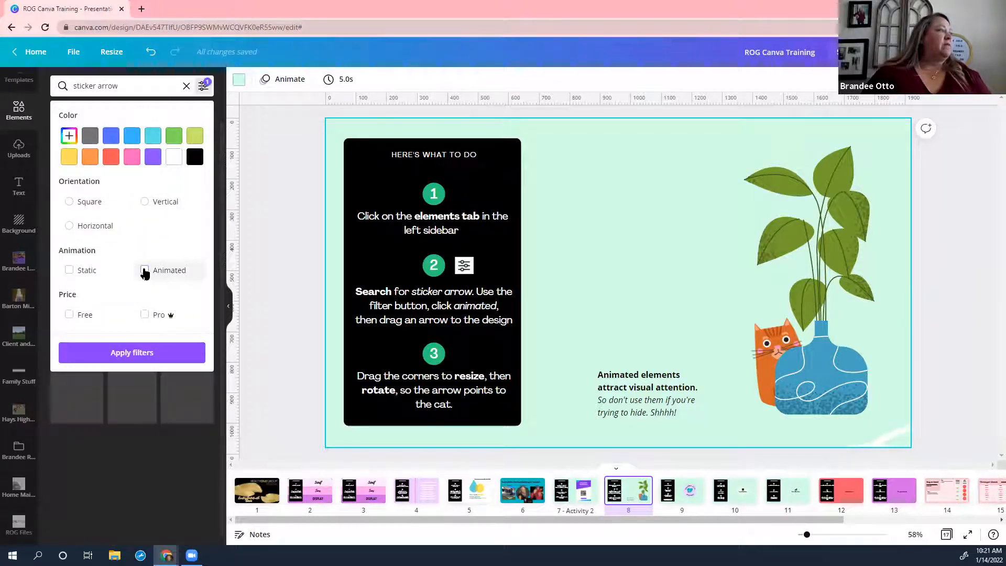
pyautogui.click(132, 353)
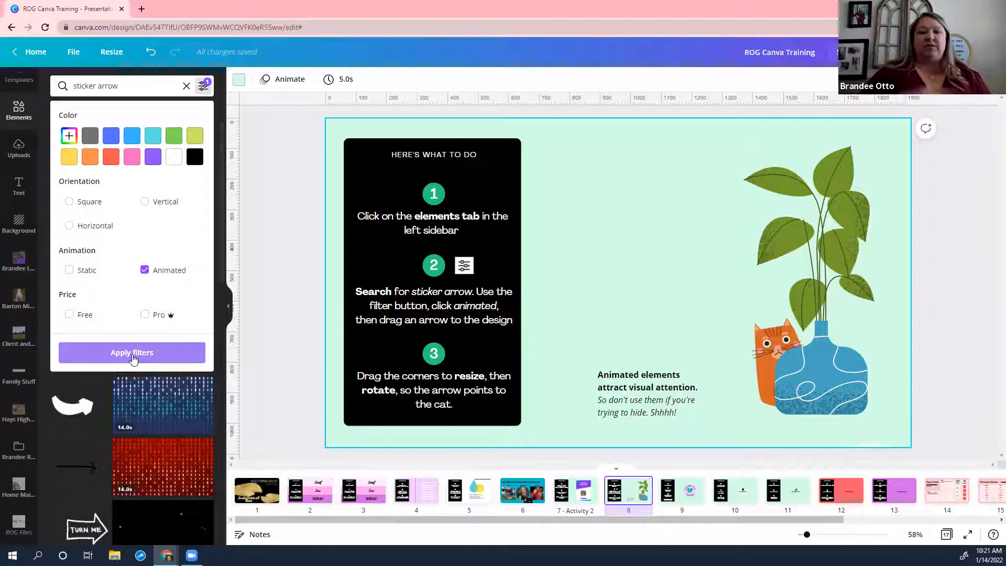
pyautogui.click(132, 358)
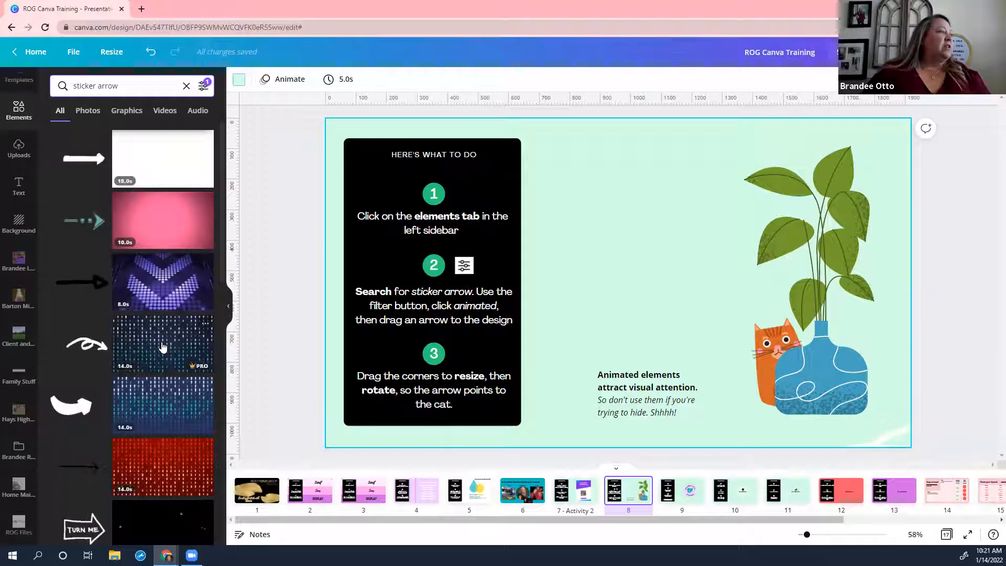
# Step: Add the white looping arrow sticker to slide 8, shrink it and place it between the instructions and the plant
pyautogui.click(75, 348)
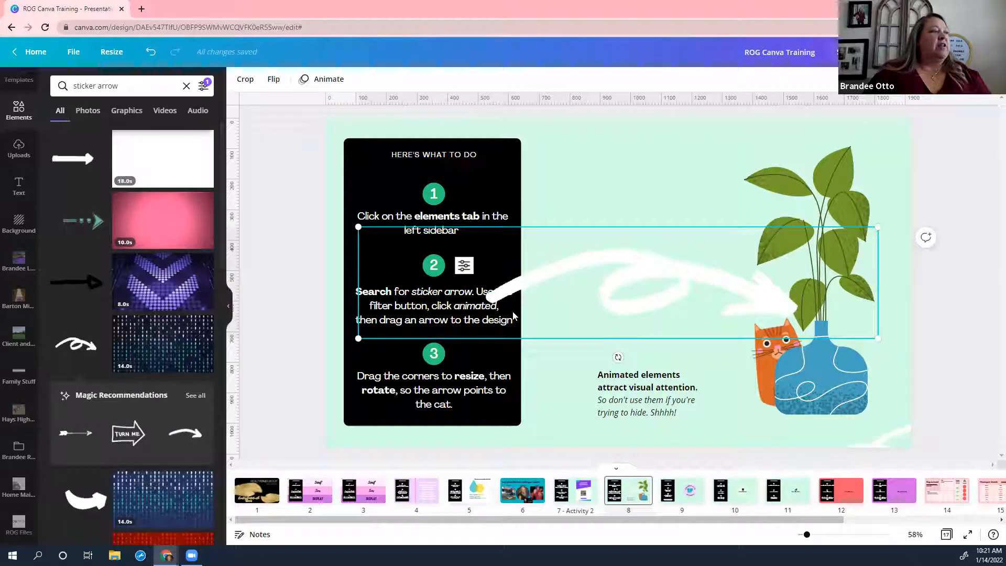
pyautogui.moveTo(358, 338); pyautogui.dragTo(553, 296)
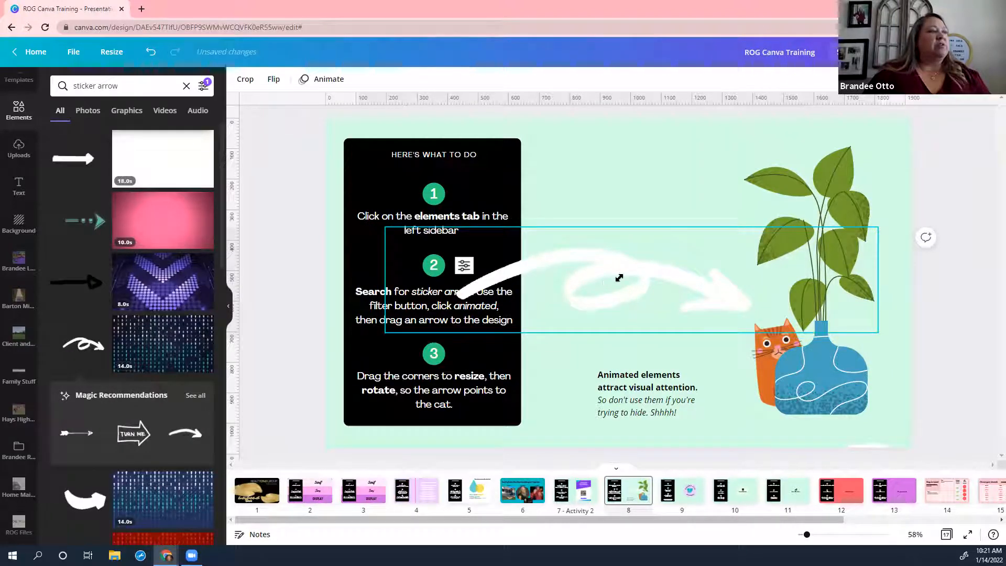
pyautogui.moveTo(618, 277); pyautogui.dragTo(619, 282)
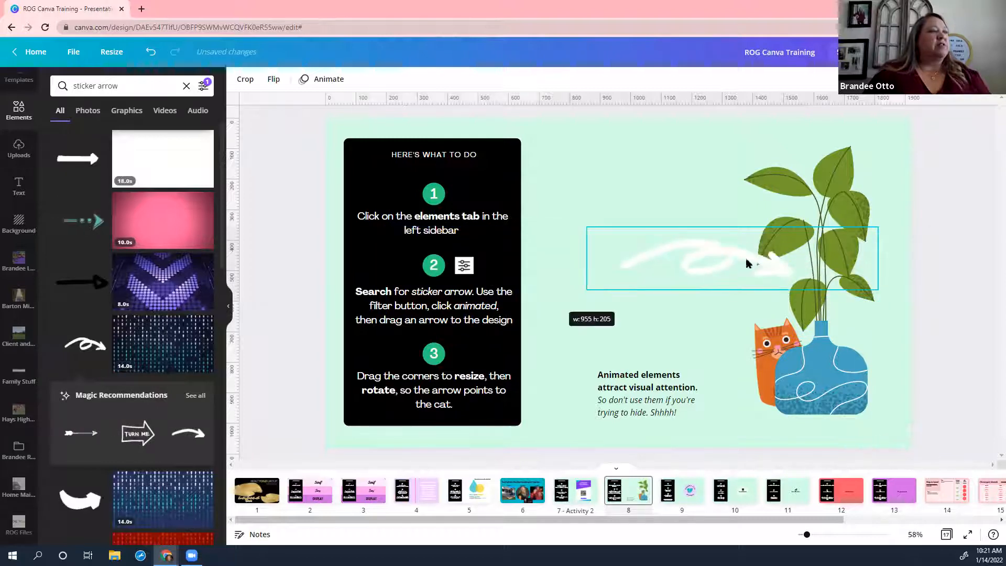
pyautogui.moveTo(738, 264); pyautogui.dragTo(717, 269)
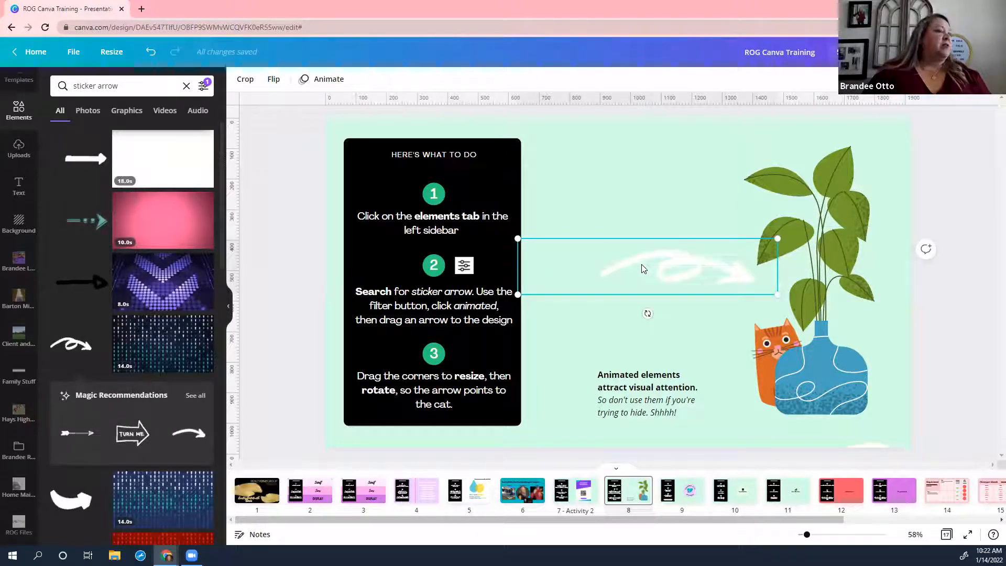
# Step: Look through the arrow sticker's animation, flip, crop and layering options without applying any
pyautogui.click(316, 83)
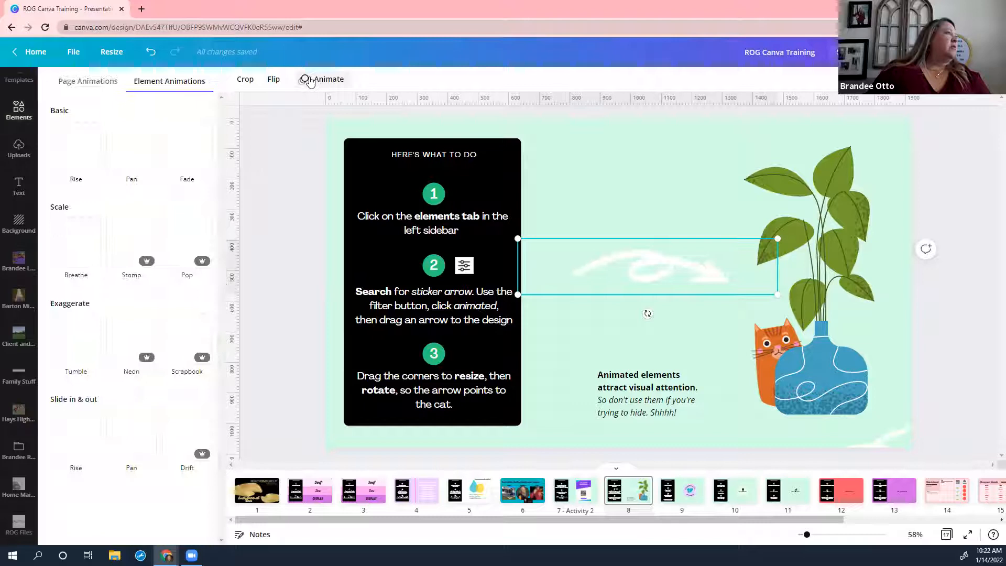
pyautogui.click(275, 79)
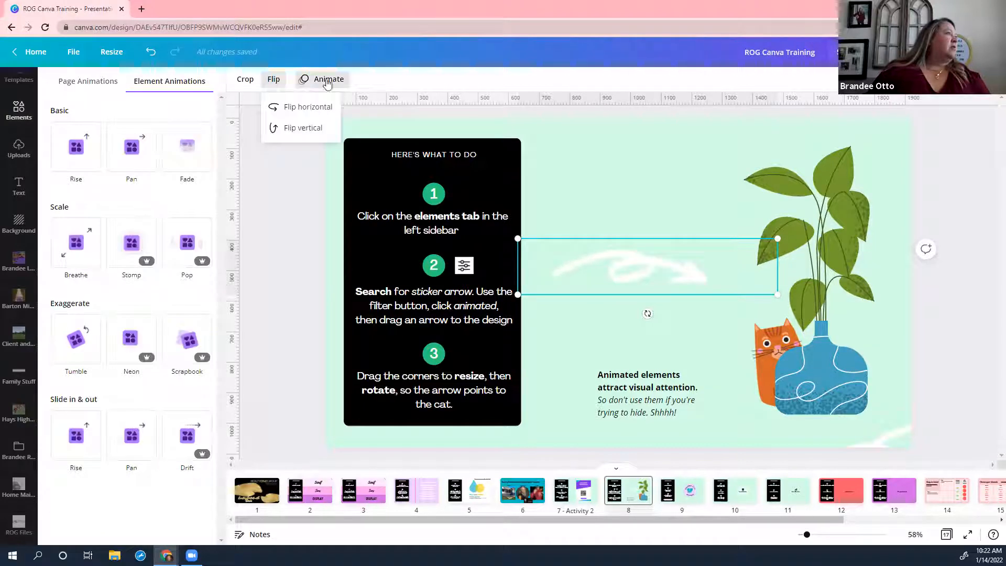
pyautogui.click(250, 83)
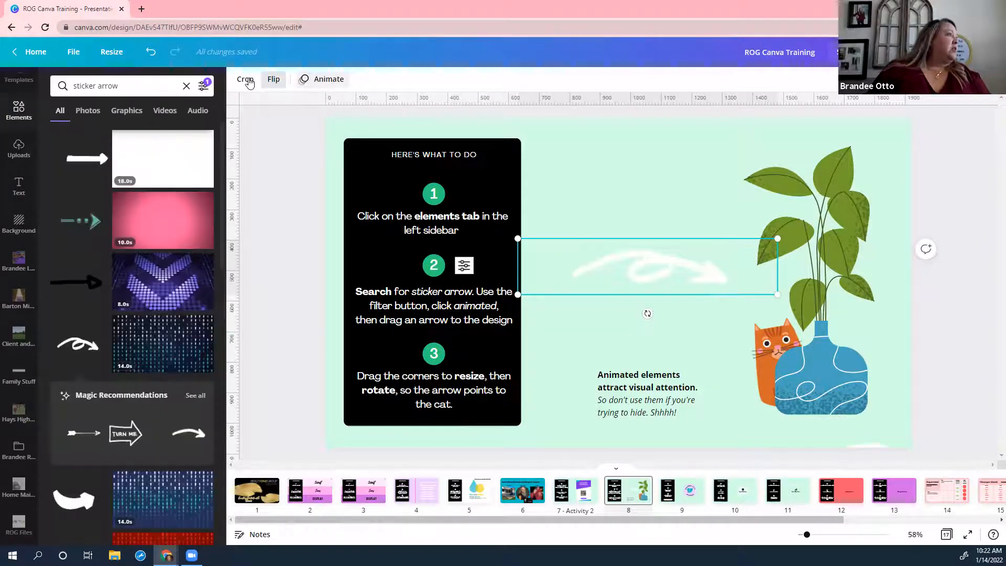
pyautogui.click(249, 83)
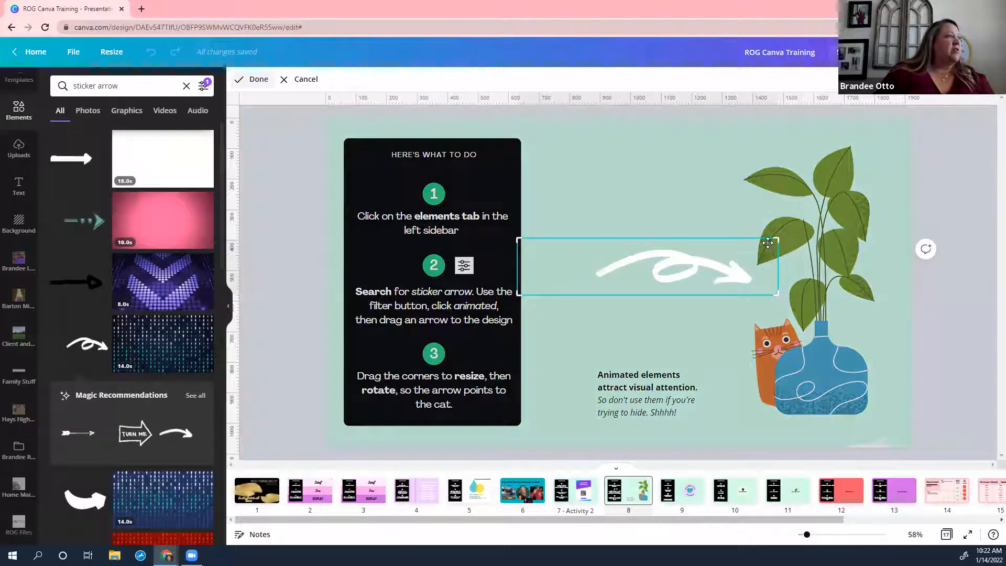
pyautogui.click(680, 293)
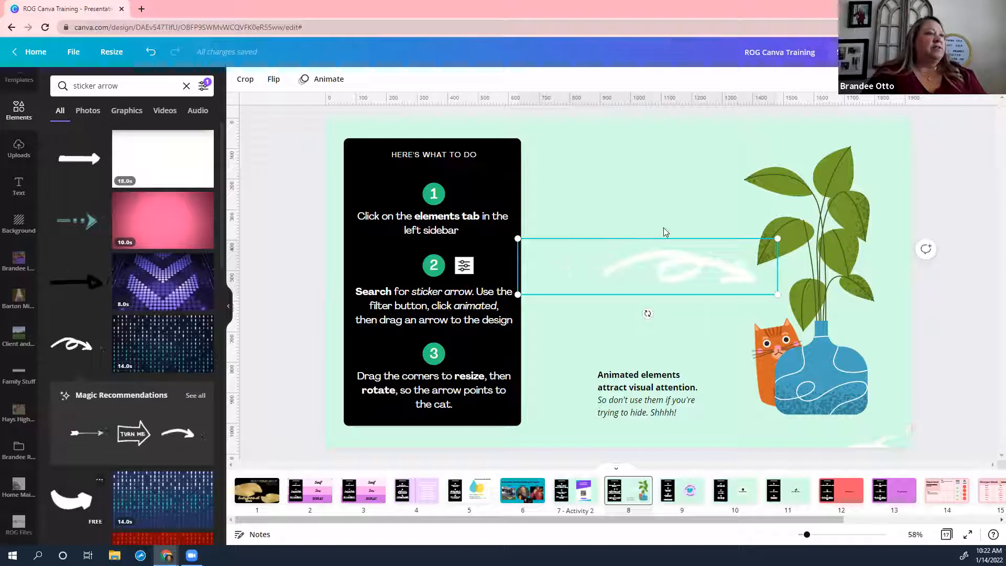
pyautogui.click(617, 230)
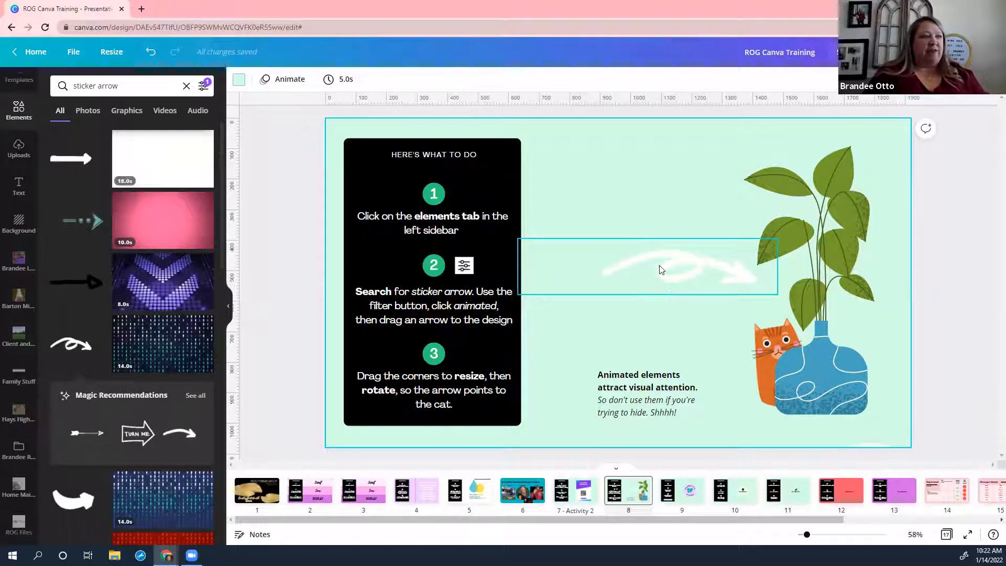
pyautogui.rightClick(659, 267)
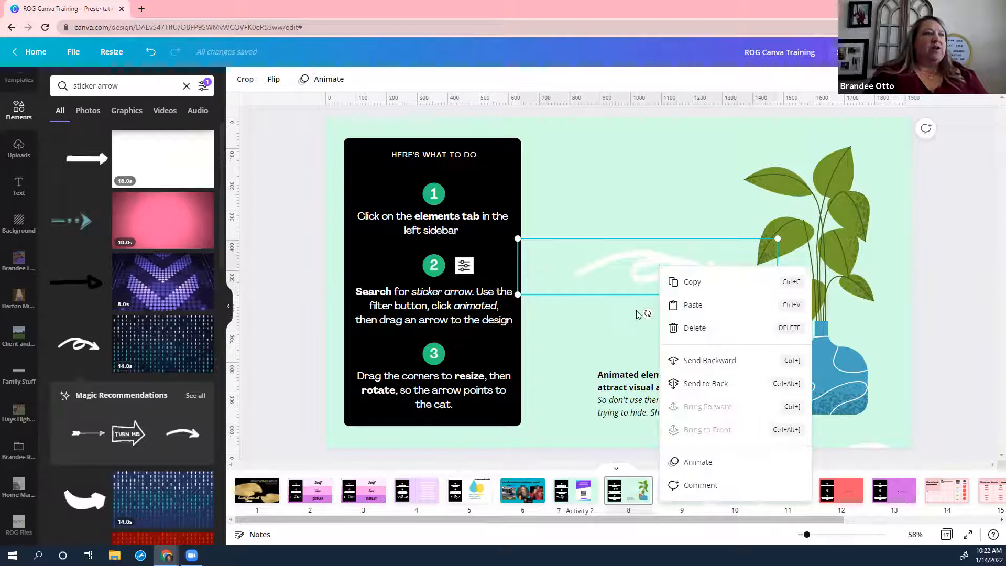
pyautogui.click(639, 257)
pyautogui.click(639, 257)
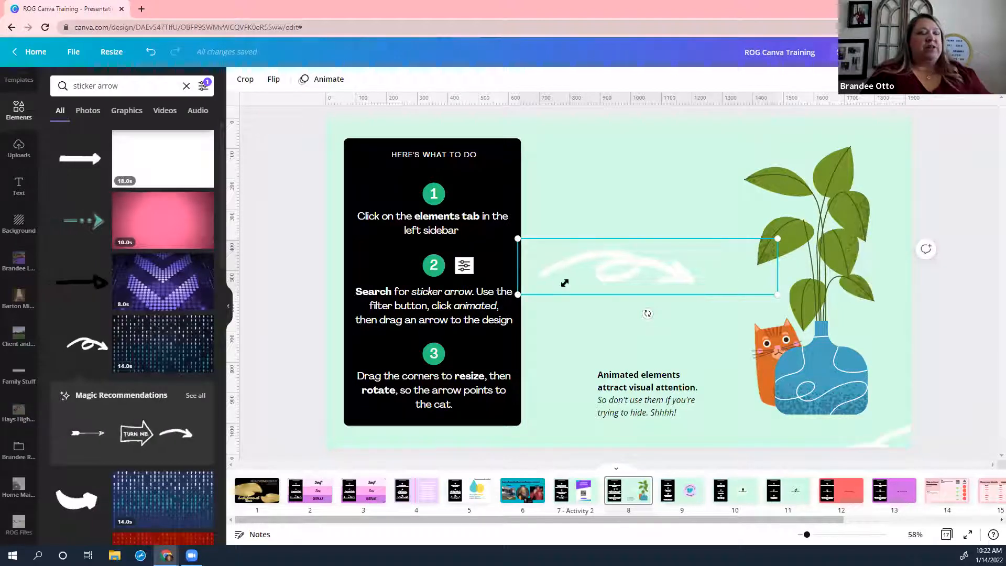
# Step: Shrink the arrow sticker further and rotate it so that it points down toward the cat
pyautogui.moveTo(658, 270); pyautogui.dragTo(559, 288)
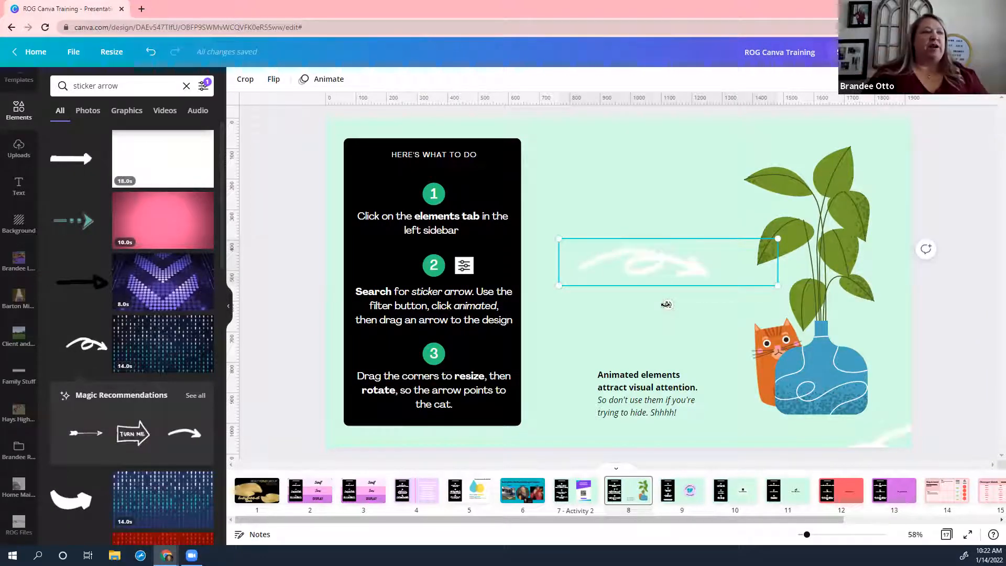
pyautogui.moveTo(668, 305); pyautogui.dragTo(647, 326)
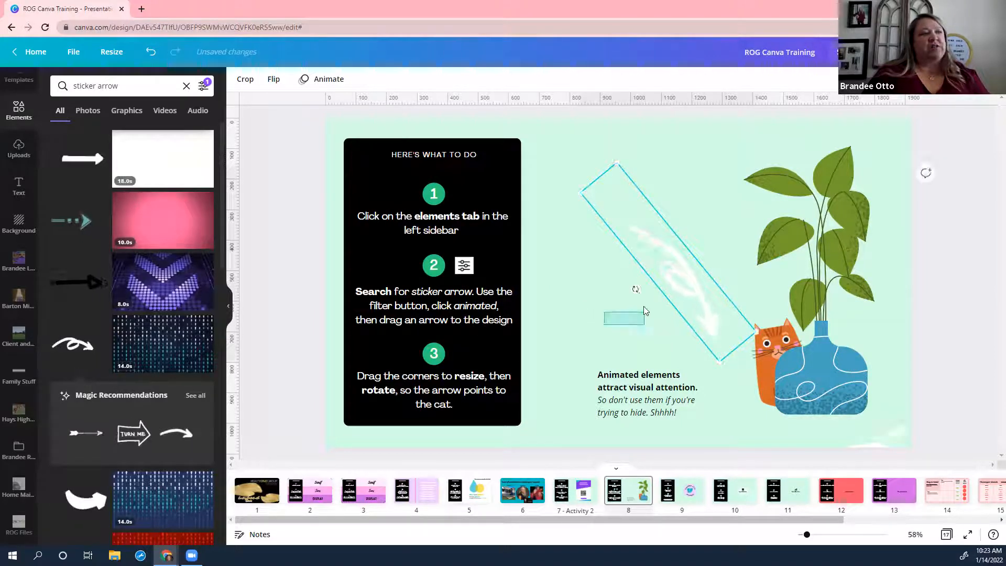
pyautogui.click(631, 292)
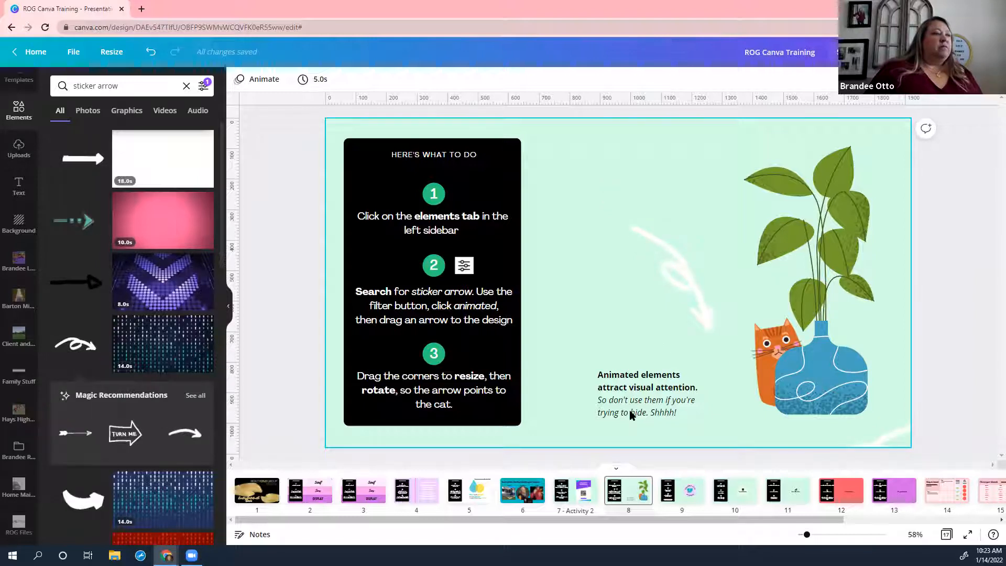
# Step: On slide 9, replace the sticker's "MESSAGE" text with "REALTOR®" and remove the slide's mint green background colour
pyautogui.click(689, 497)
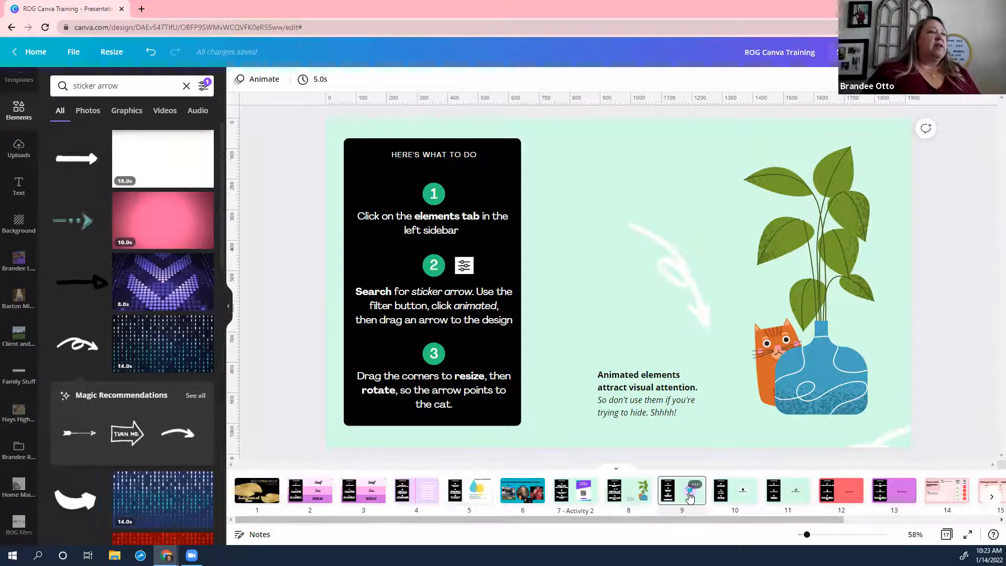
pyautogui.click(690, 497)
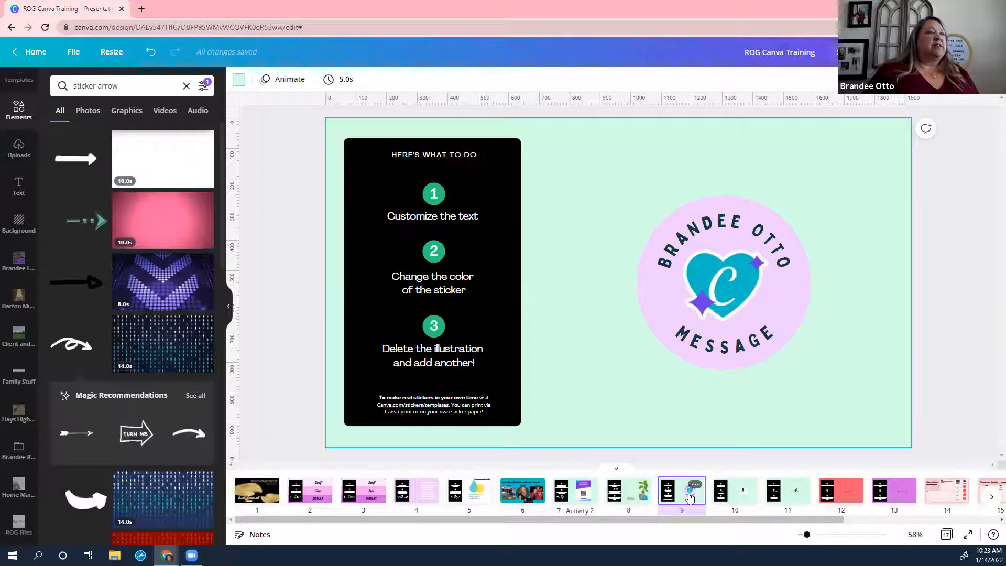
pyautogui.doubleClick(719, 231)
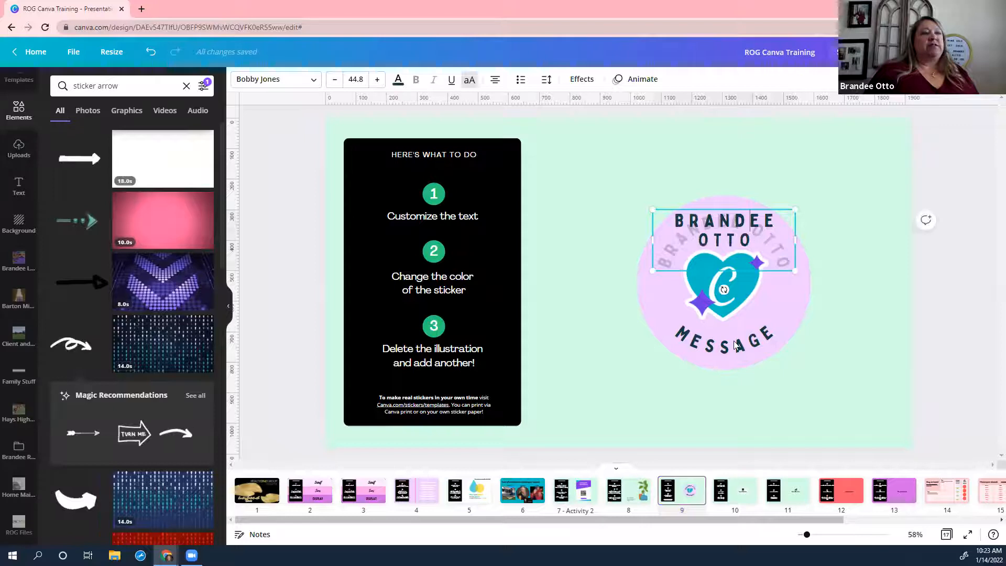
pyautogui.doubleClick(726, 350)
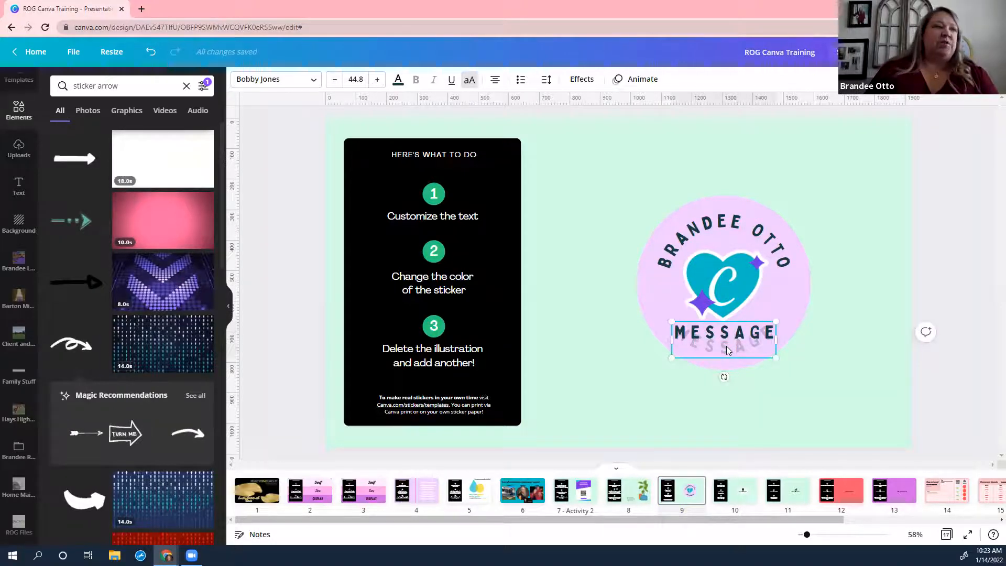
pyautogui.moveTo(770, 334); pyautogui.dragTo(669, 327)
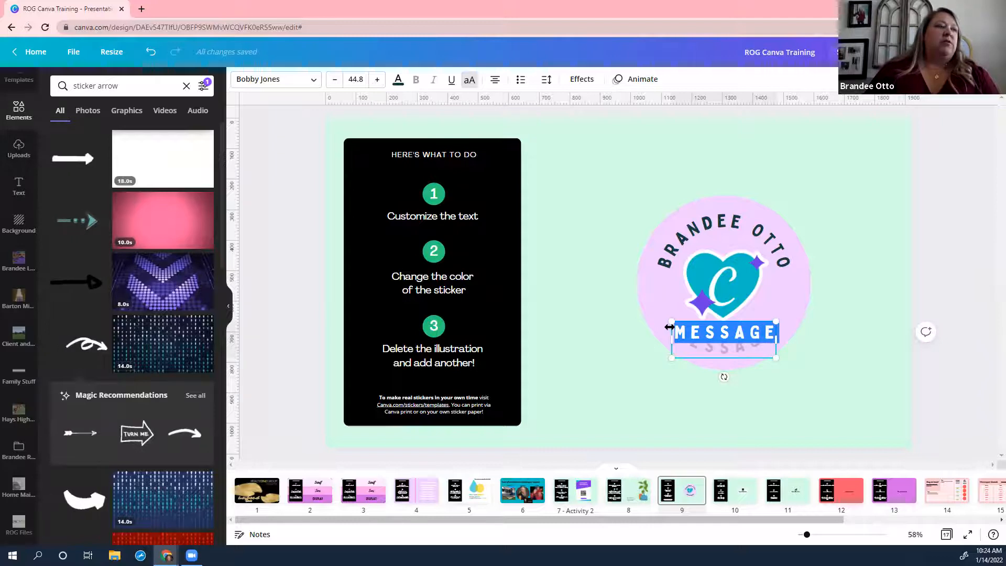
pyautogui.write('REALTOR')
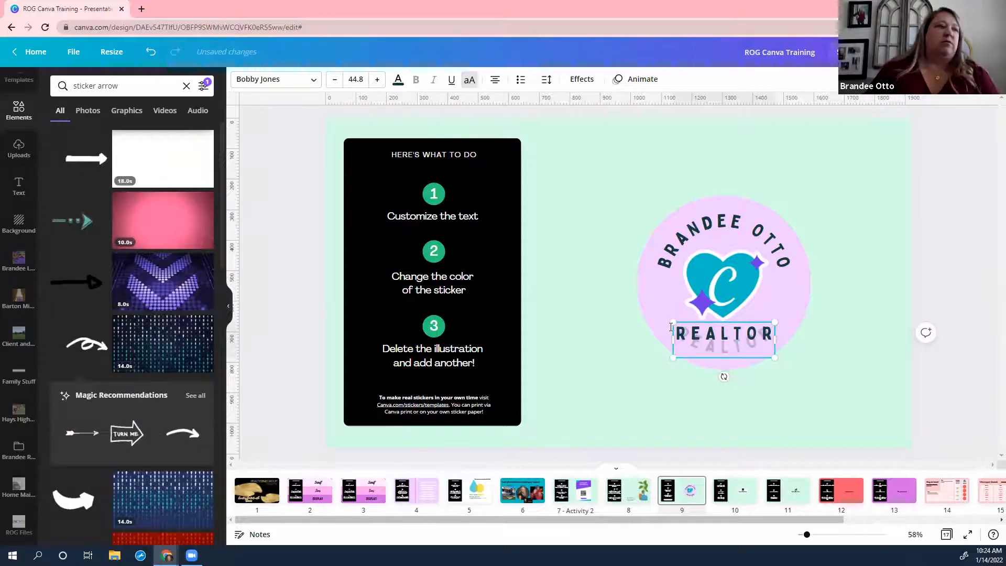
pyautogui.write('®')
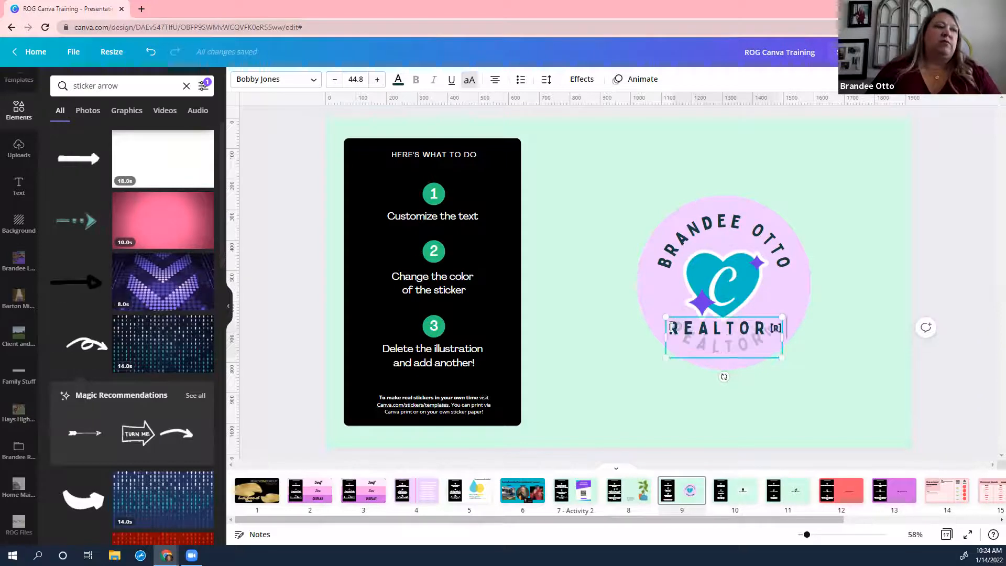
pyautogui.click(835, 376)
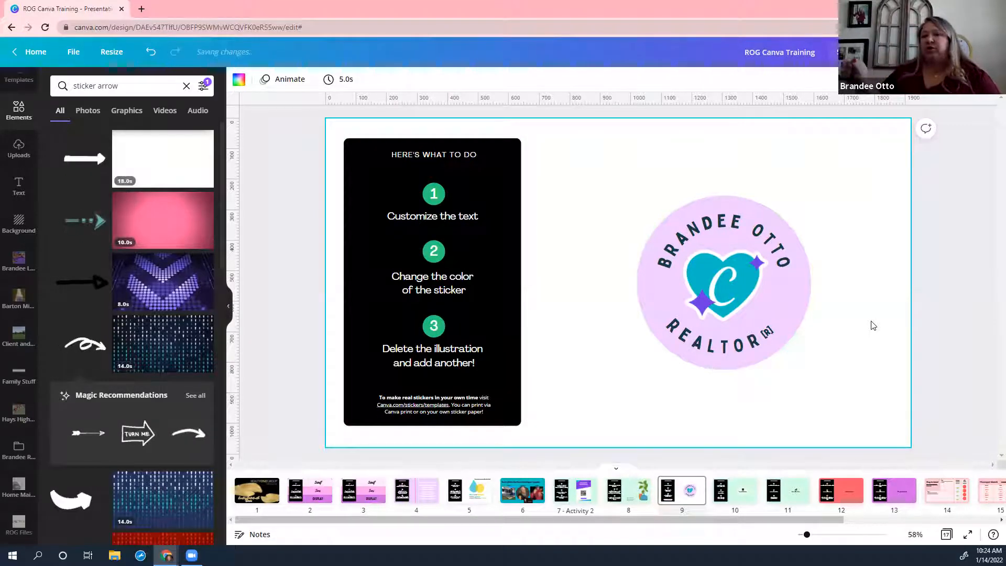
# Step: Open the curved name text on the sticker and look over its effects and uppercase setting
pyautogui.doubleClick(759, 235)
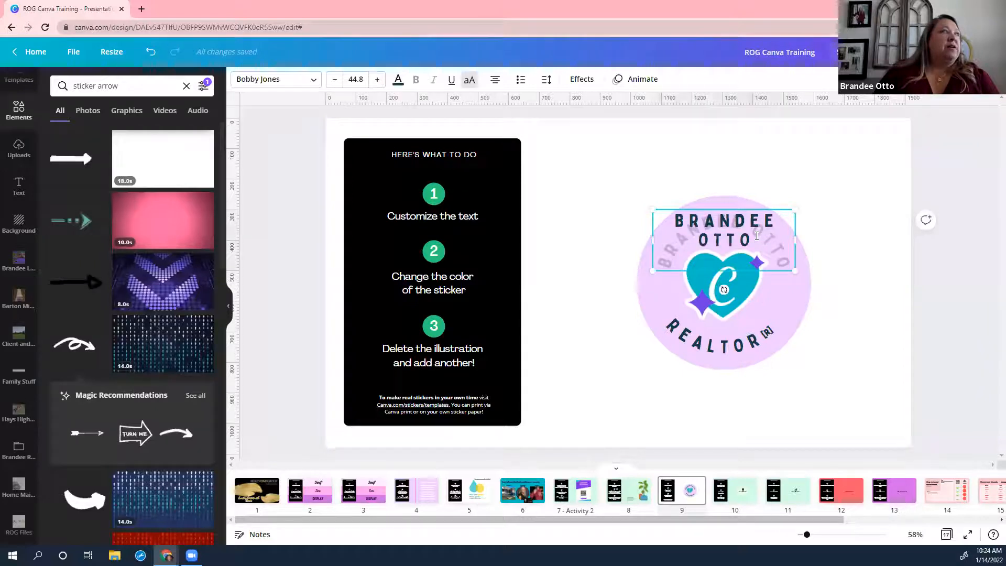
pyautogui.click(582, 81)
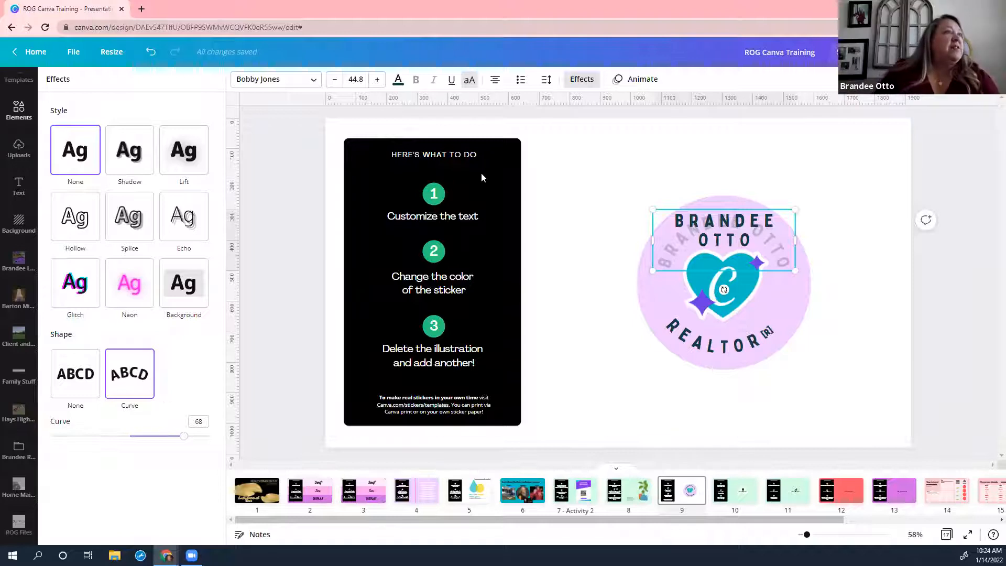
pyautogui.click(585, 80)
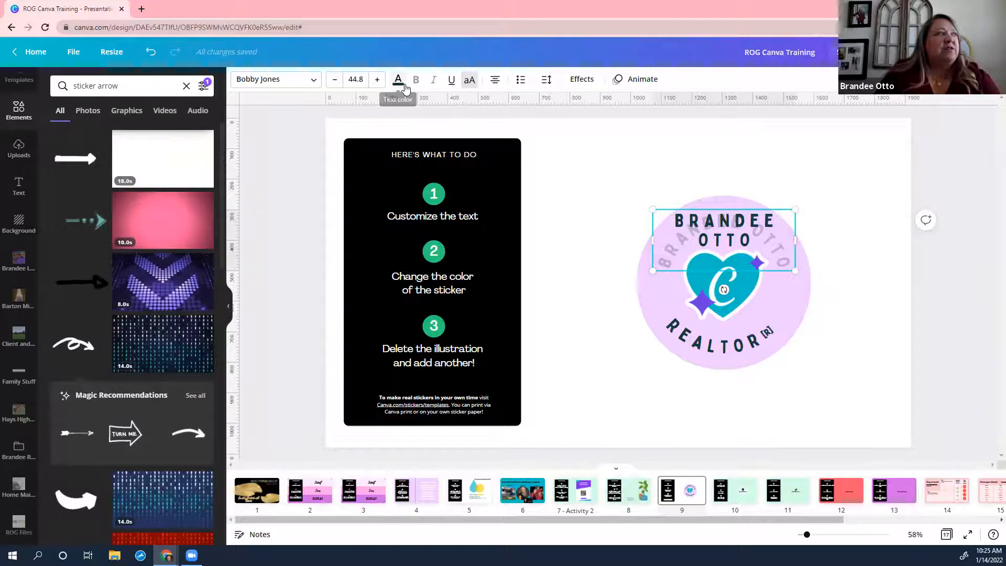
pyautogui.click(470, 86)
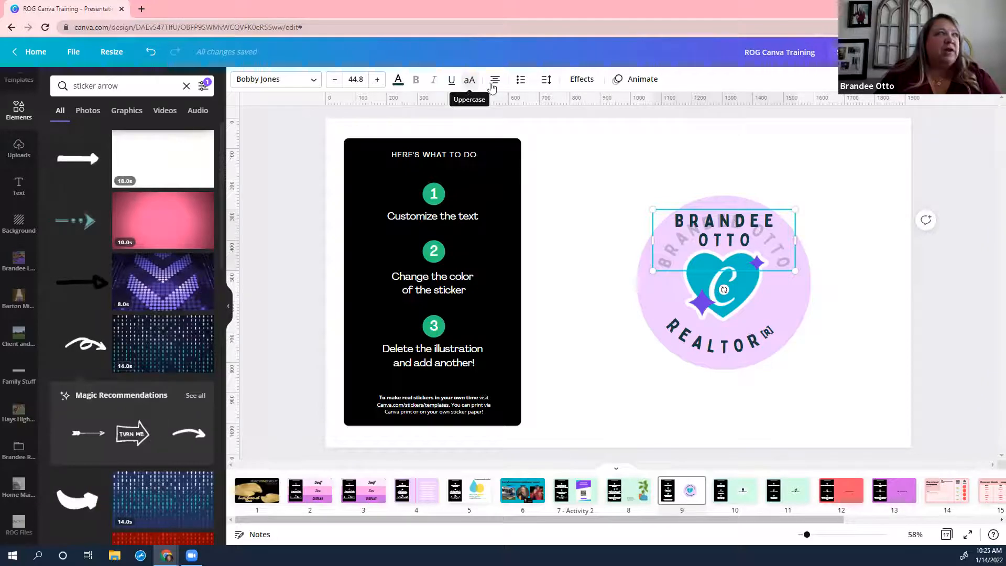
# Step: Try the Splice, Hollow and Echo effects on the curved name text, colouring the Echo effect coral red
pyautogui.click(580, 84)
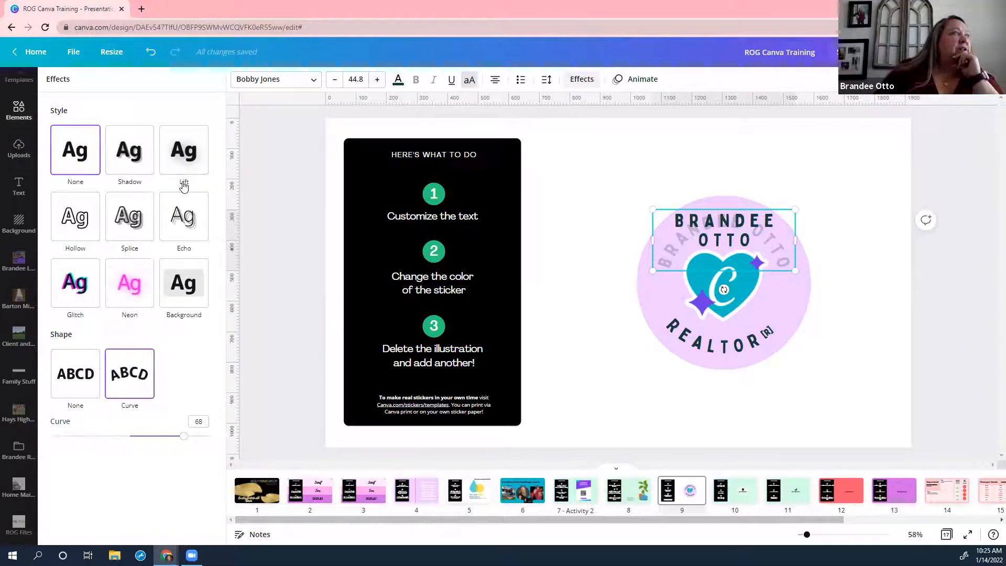
pyautogui.click(126, 221)
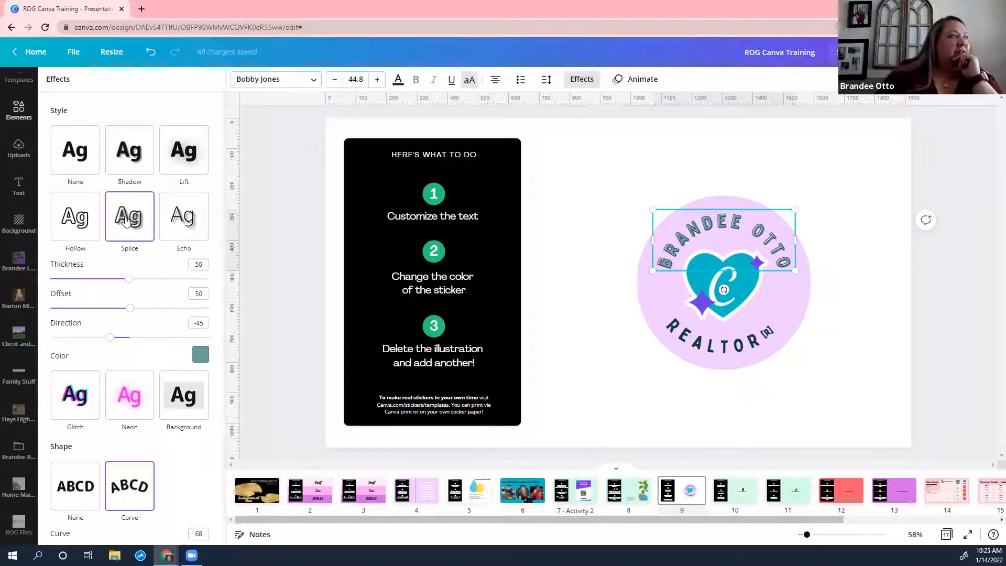
pyautogui.click(73, 222)
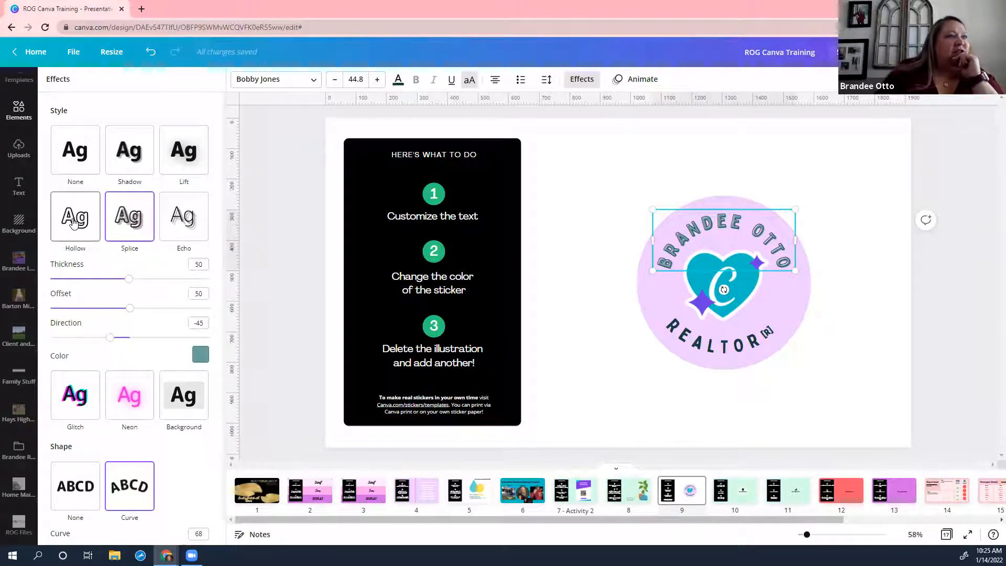
pyautogui.click(182, 233)
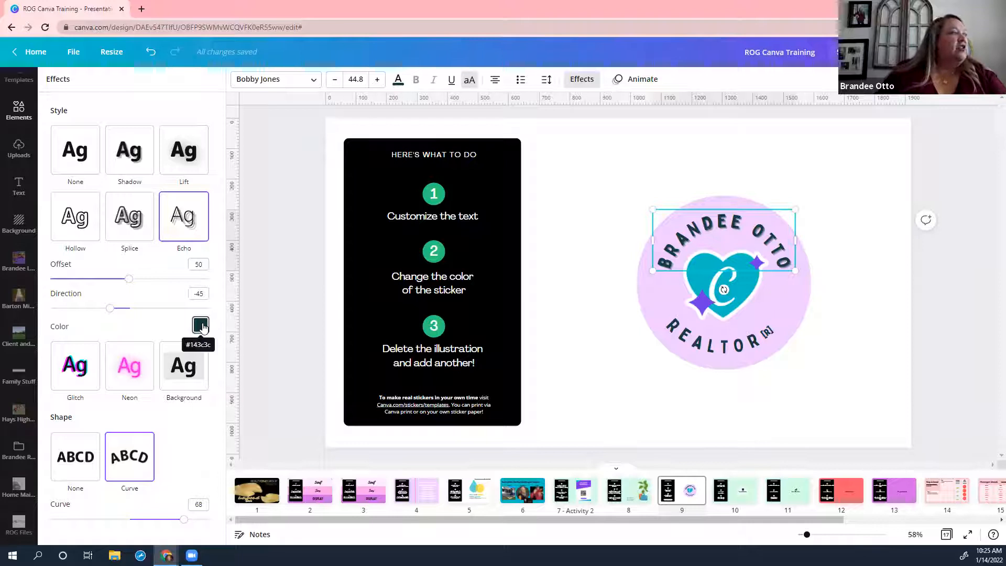
pyautogui.click(202, 326)
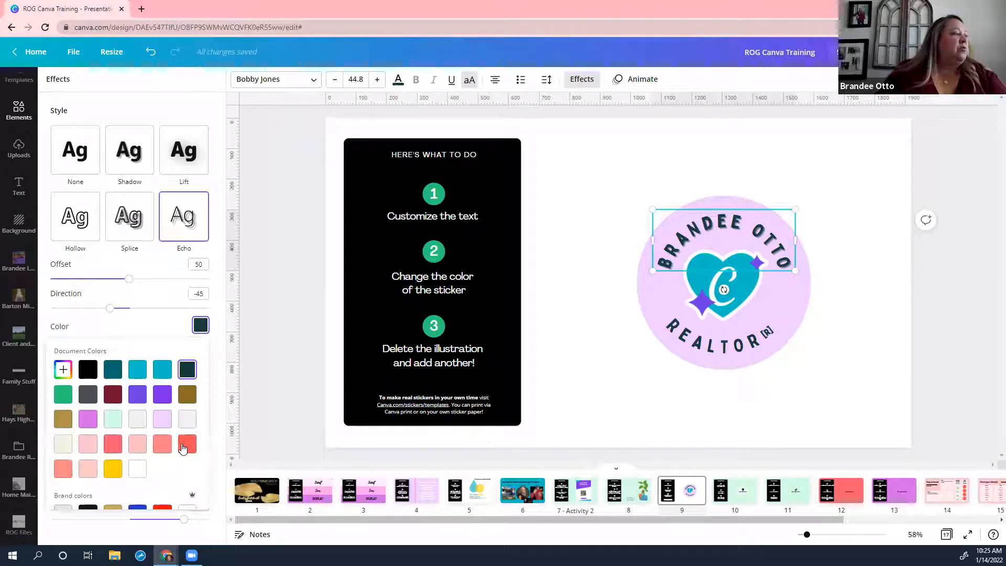
pyautogui.click(183, 447)
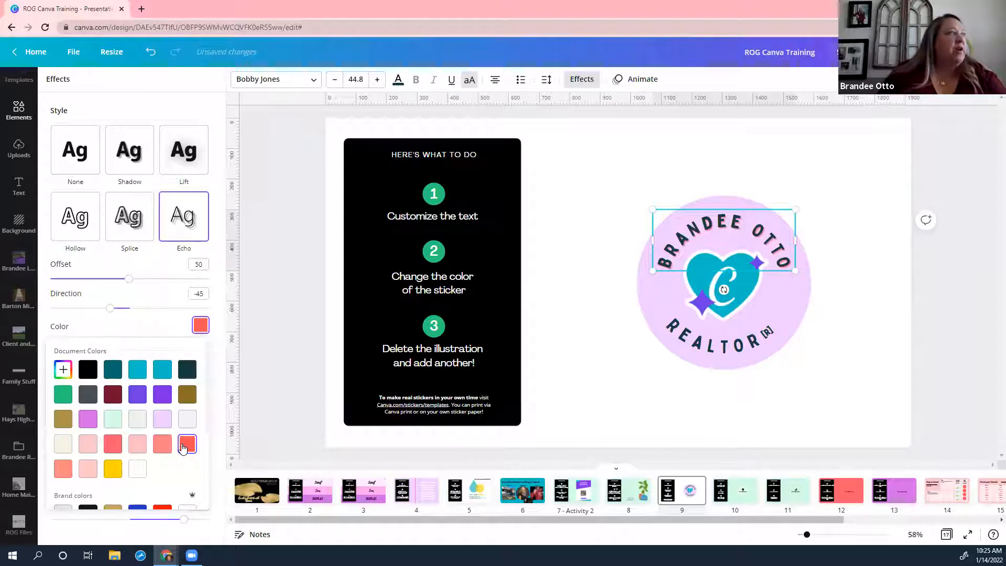
# Step: Apply the Splice effect to the curved name text on the sticker and colour the effect coral red
pyautogui.click(133, 218)
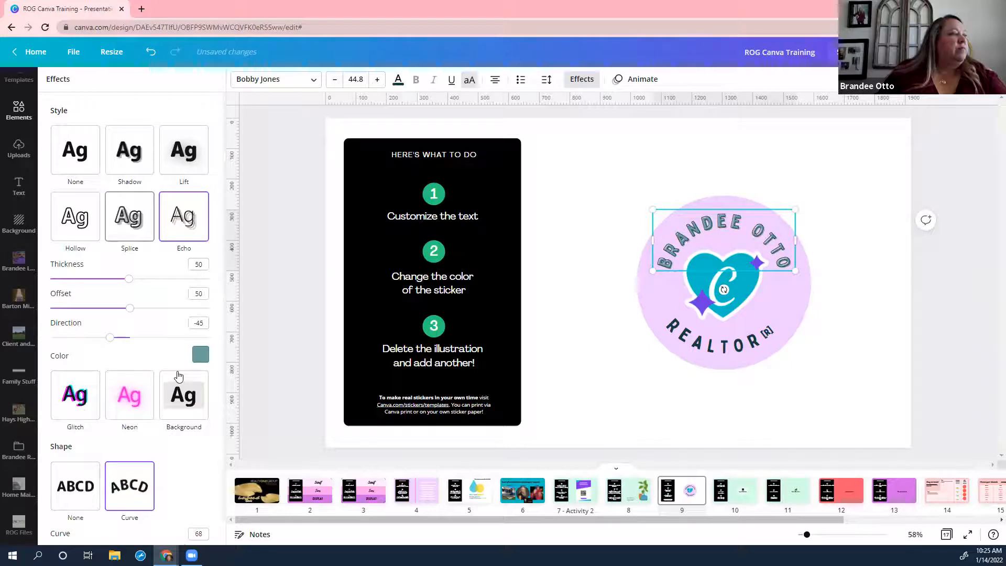
pyautogui.click(200, 354)
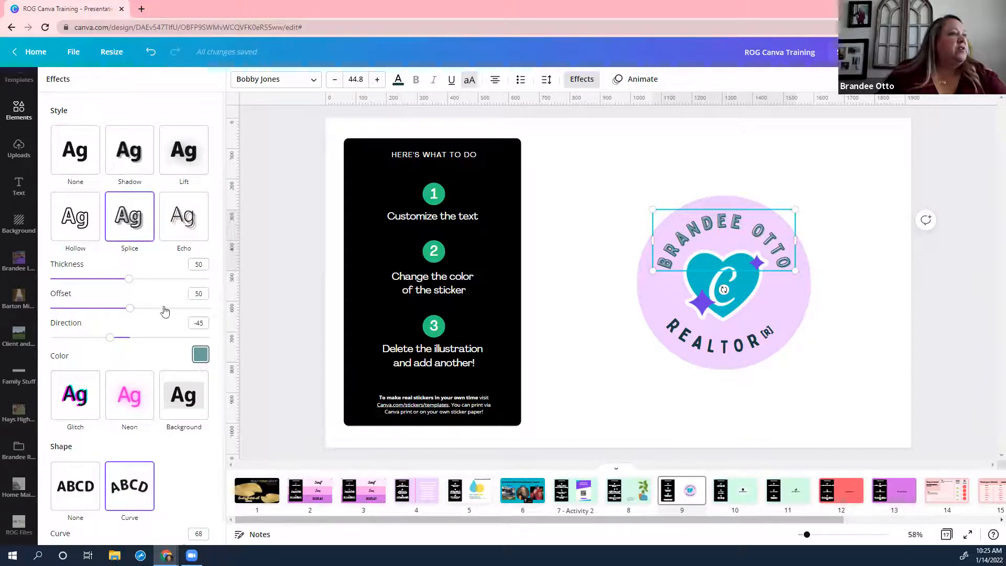
pyautogui.click(187, 277)
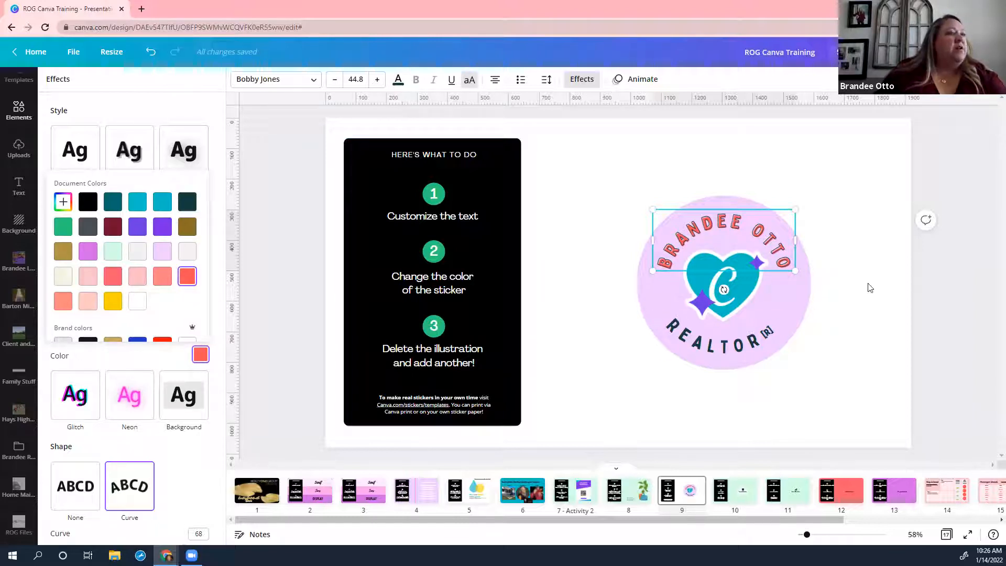
# Step: Try gold and burgundy fills on the sticker's circle and return it to light lilac
pyautogui.click(805, 290)
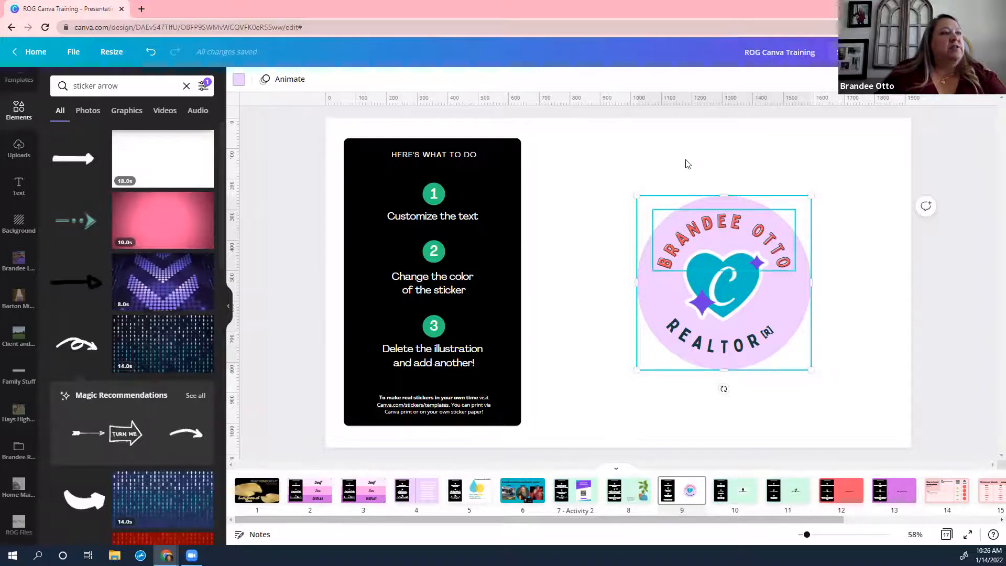
pyautogui.click(238, 81)
pyautogui.click(59, 194)
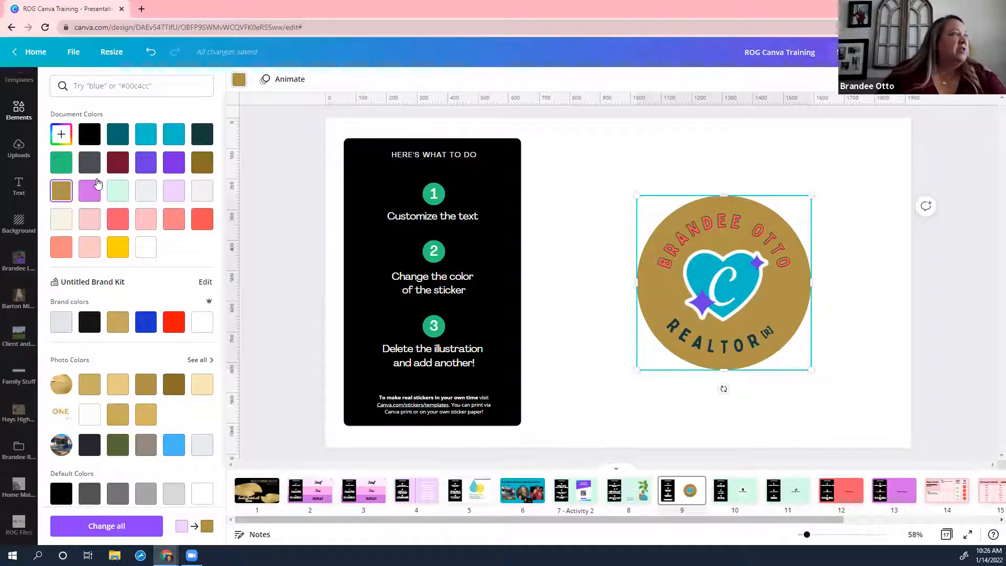
pyautogui.click(118, 162)
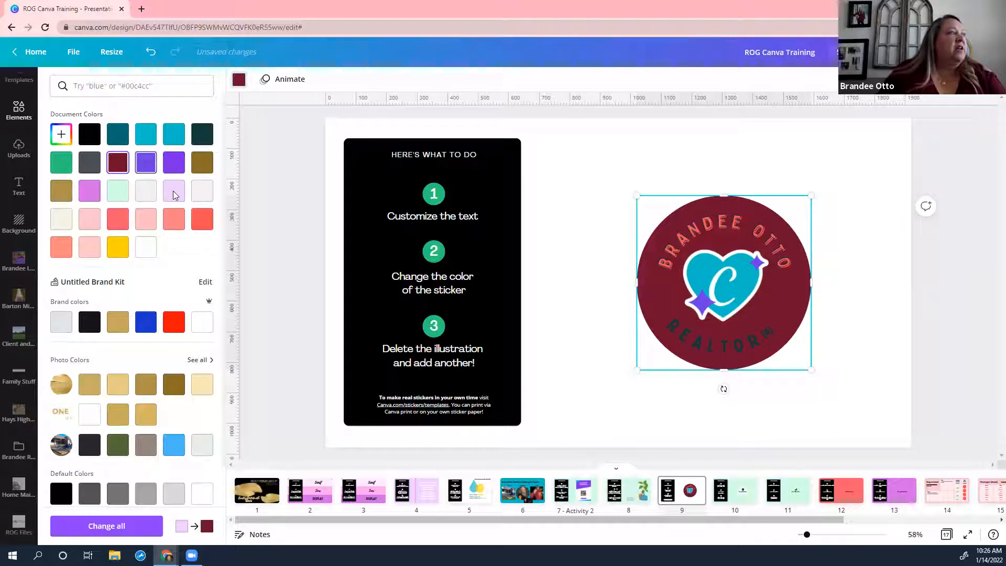
pyautogui.click(174, 196)
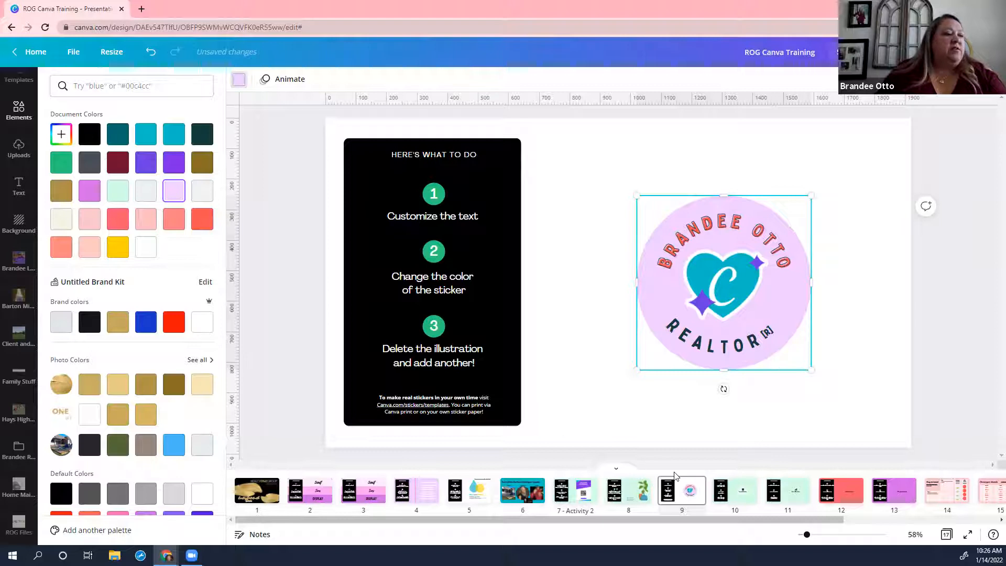
# Step: Go to slide 10 and clear the "sticker arrow" search from the elements library
pyautogui.moveTo(751, 492)
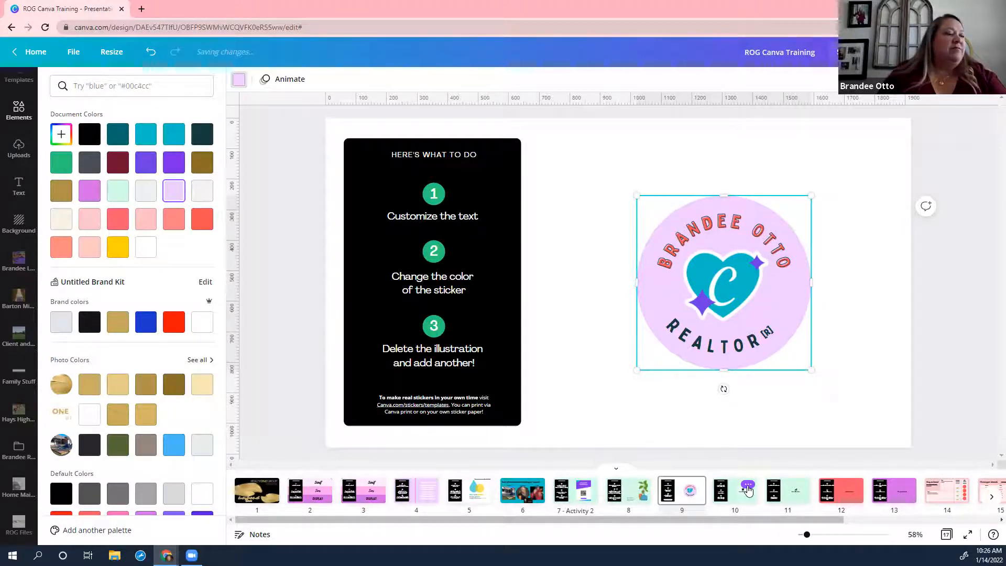
pyautogui.click(748, 486)
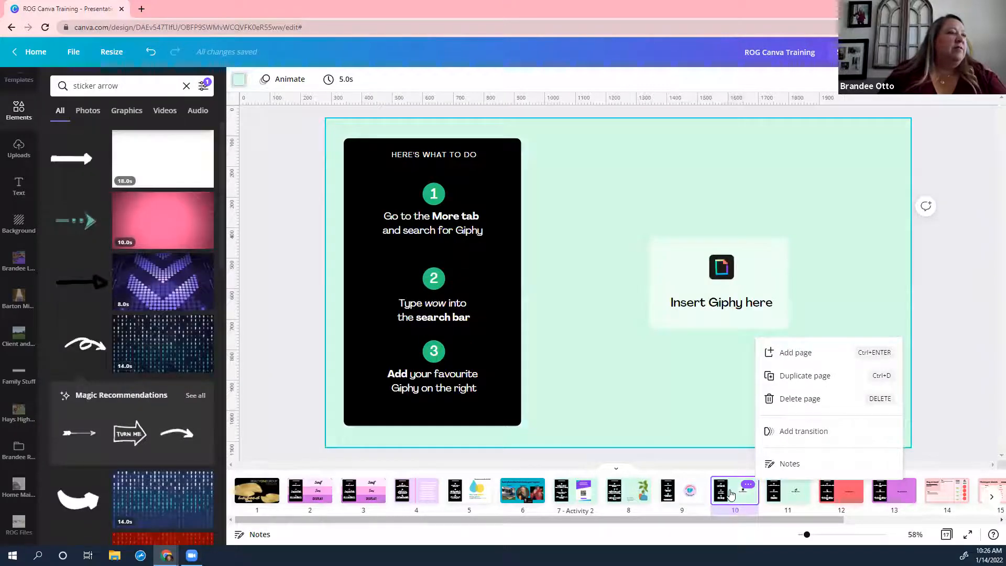
pyautogui.click(731, 495)
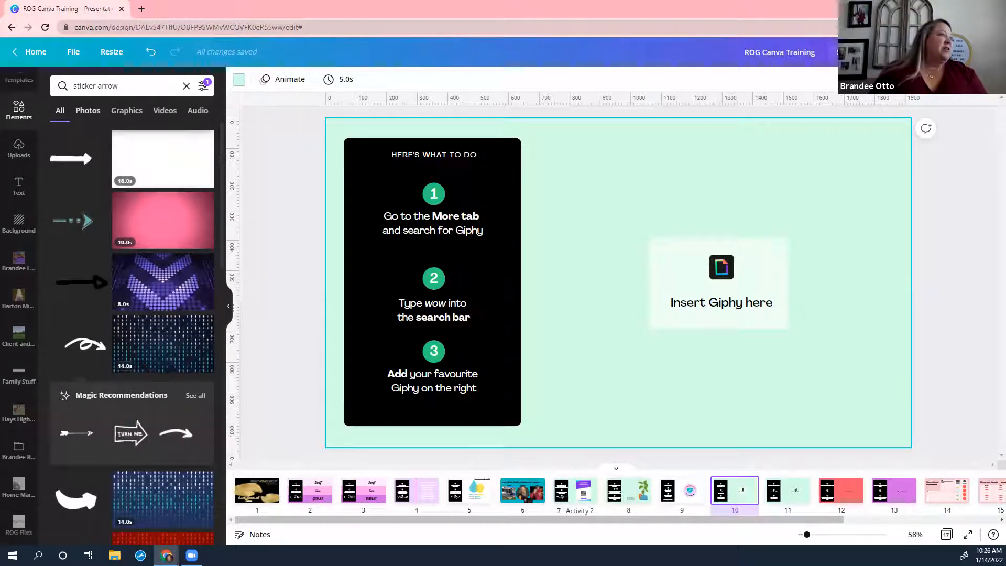
pyautogui.click(58, 79)
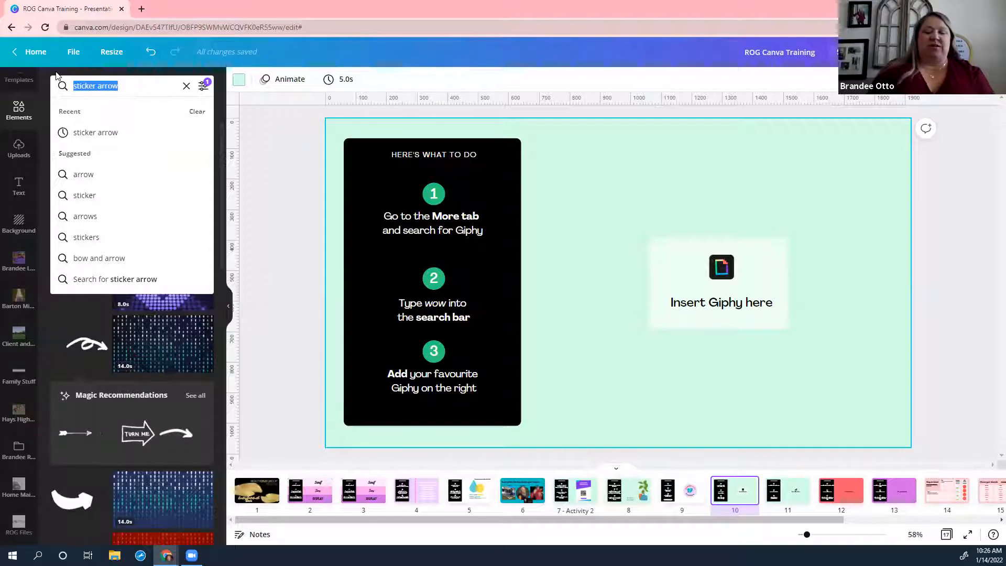
pyautogui.press('BackSpace')
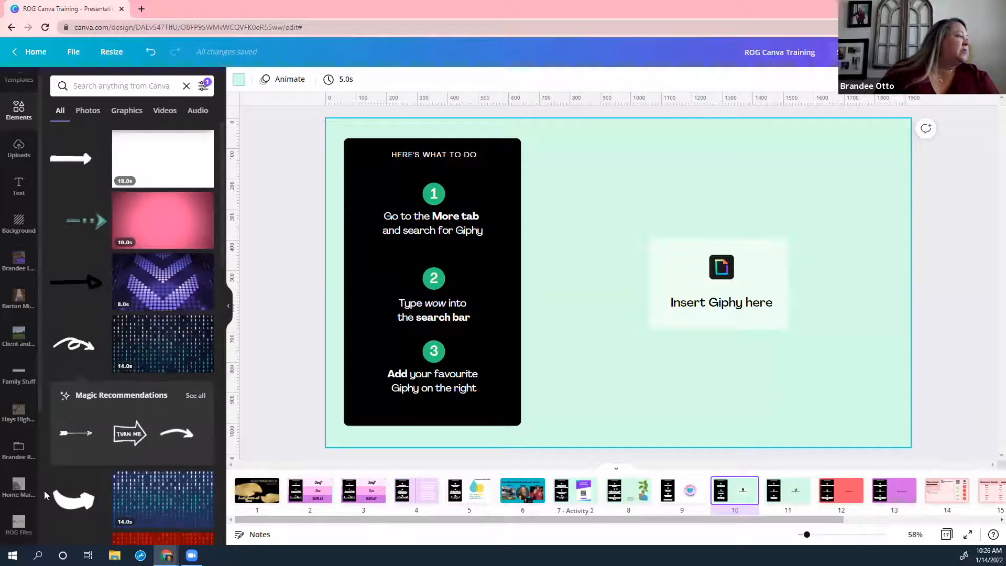
# Step: Insert the "Have a Good Day" GIF from GIPHY and place it over the "Insert Giphy here" placeholder on slide 10
pyautogui.scroll(-3, 41, 502)
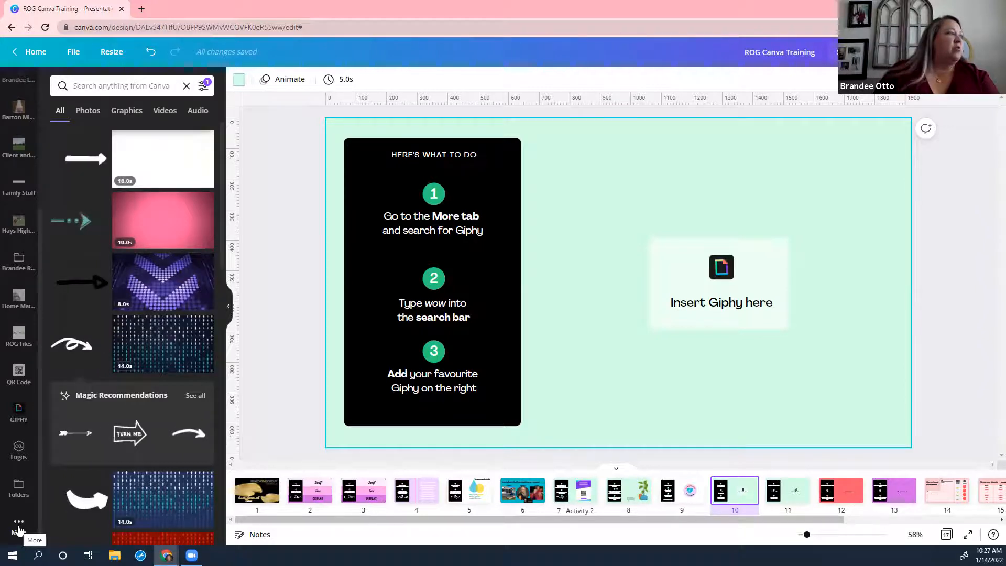
pyautogui.click(18, 530)
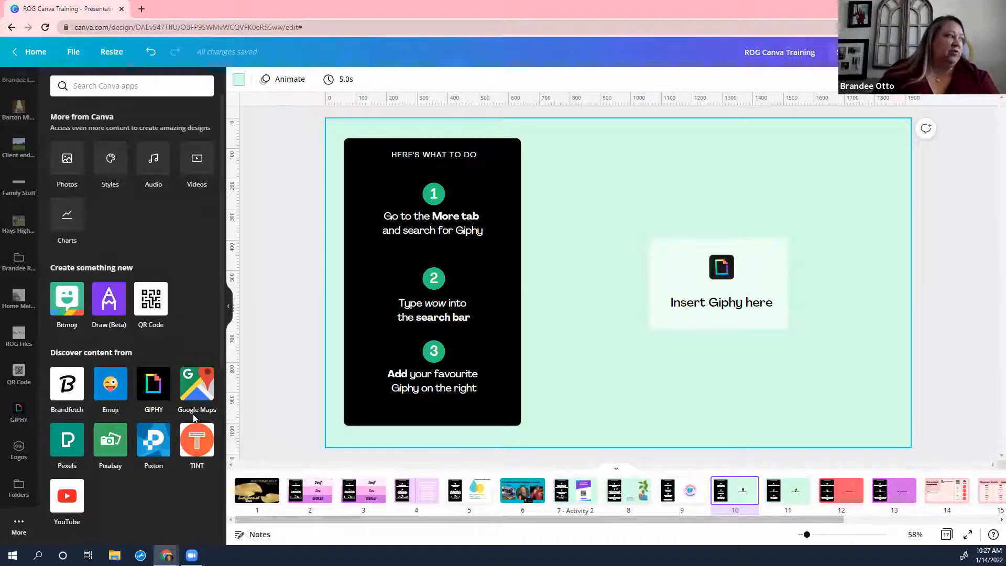
pyautogui.click(155, 383)
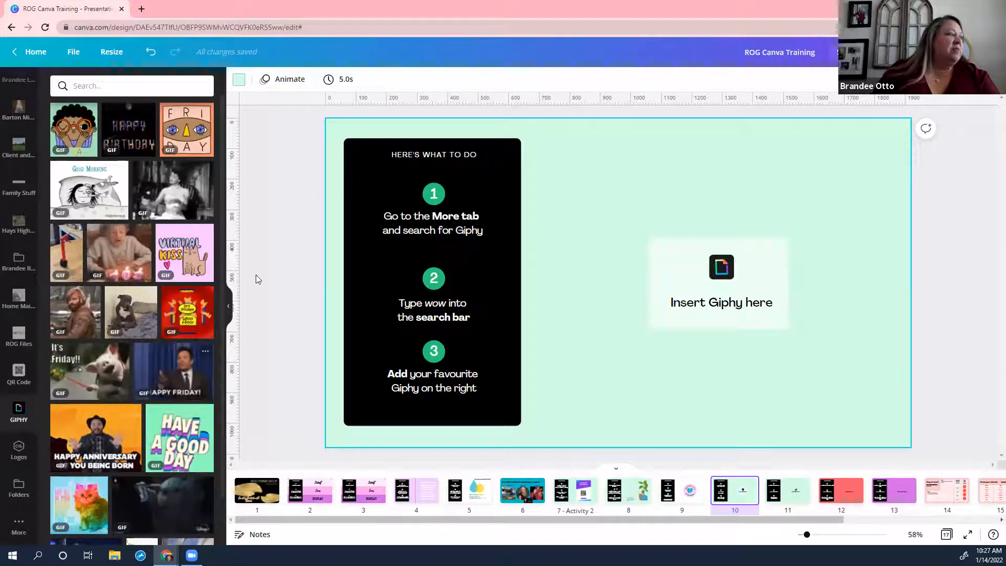
pyautogui.moveTo(186, 442)
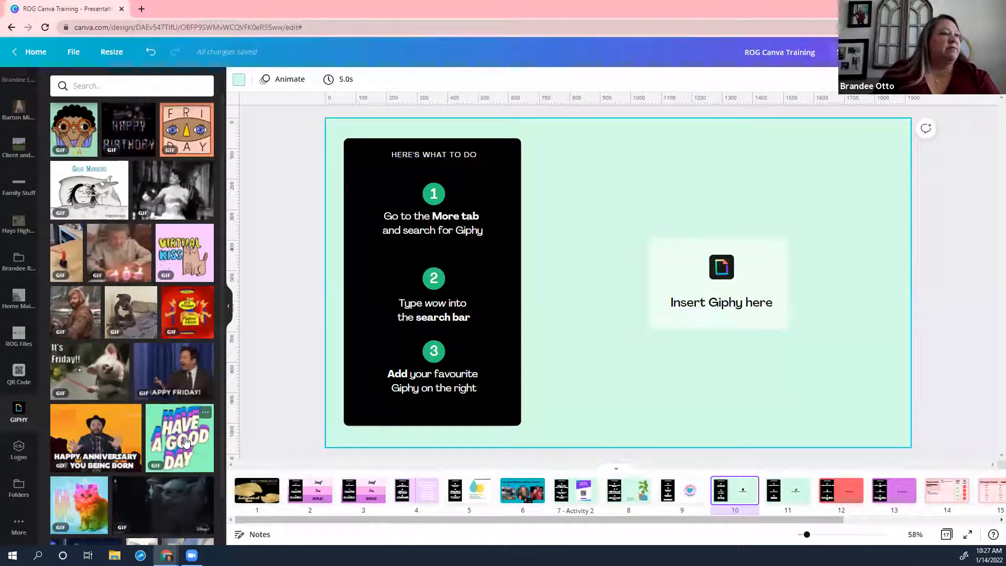
pyautogui.click(186, 442)
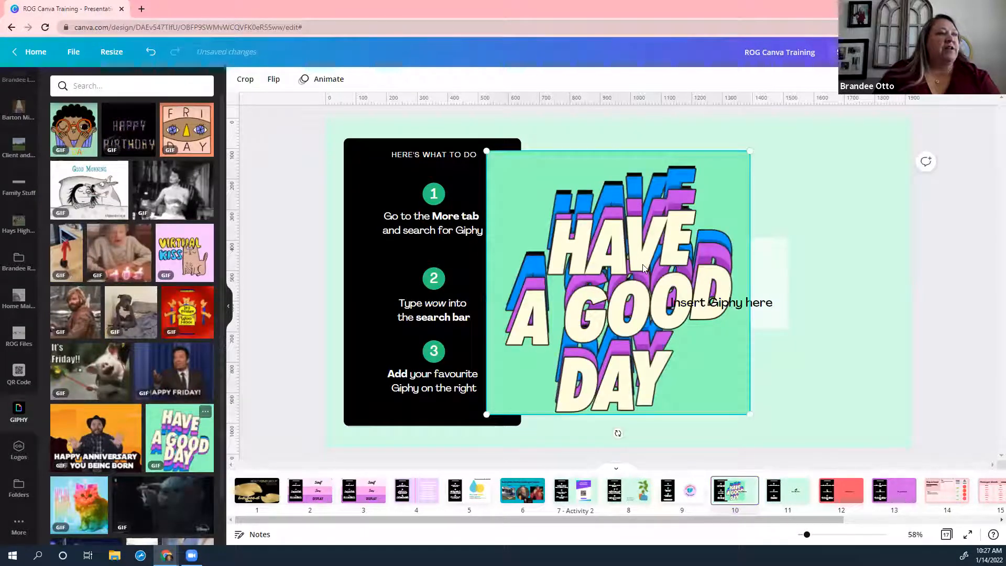
pyautogui.moveTo(644, 267); pyautogui.dragTo(798, 268)
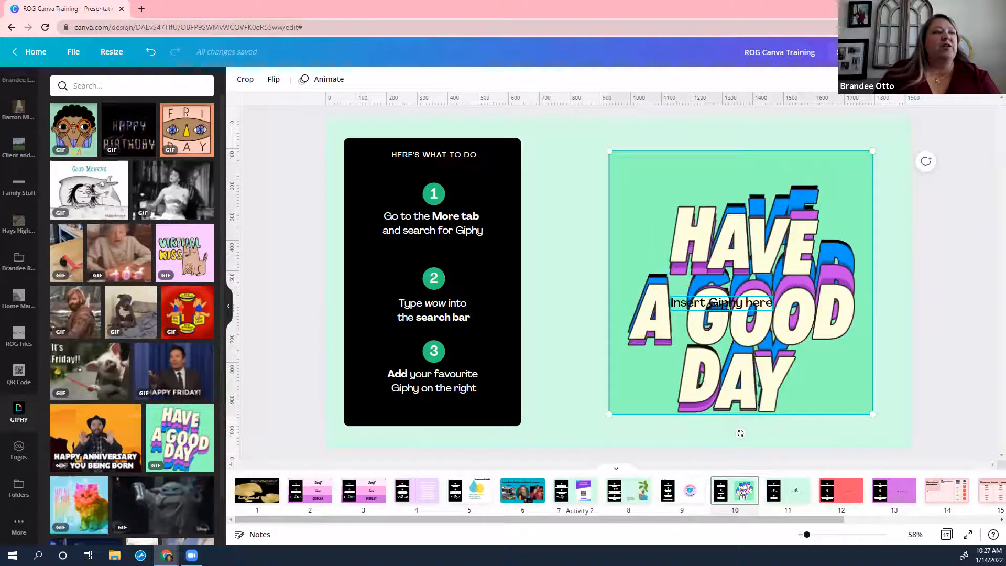
# Step: Send the "Insert Giphy here" text backward behind the GIF, and delete the GIF from slide 10
pyautogui.click(709, 302)
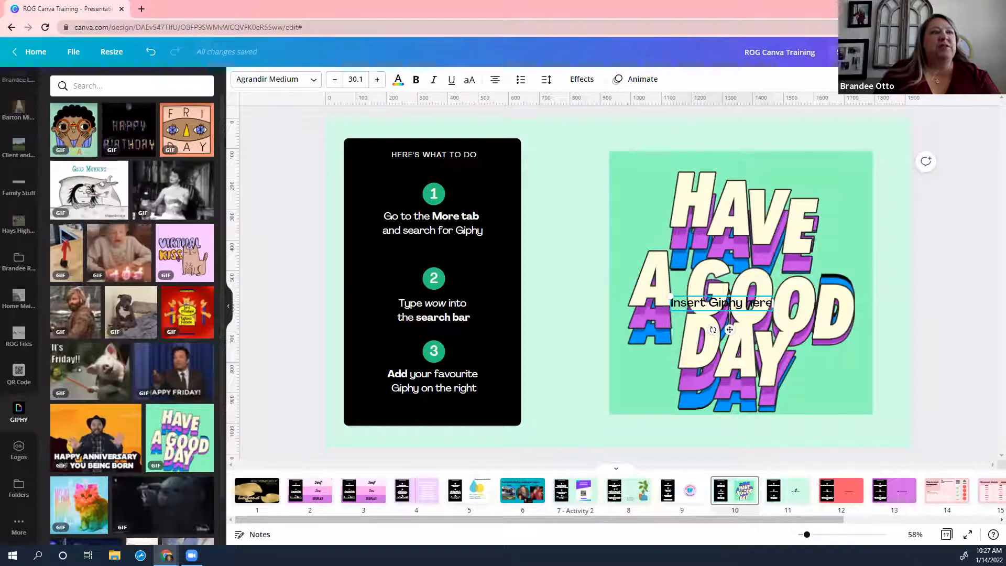
pyautogui.click(861, 79)
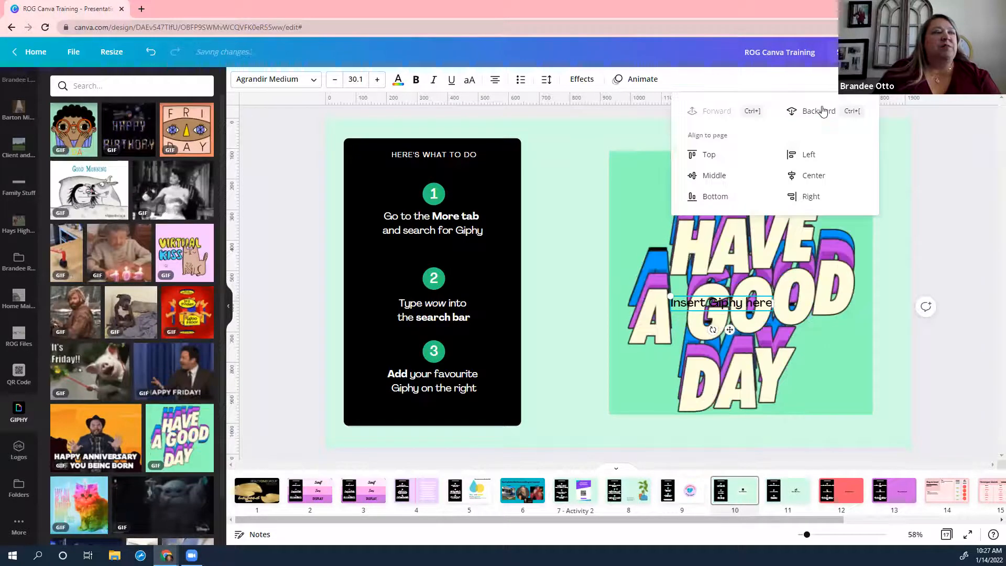
pyautogui.click(820, 111)
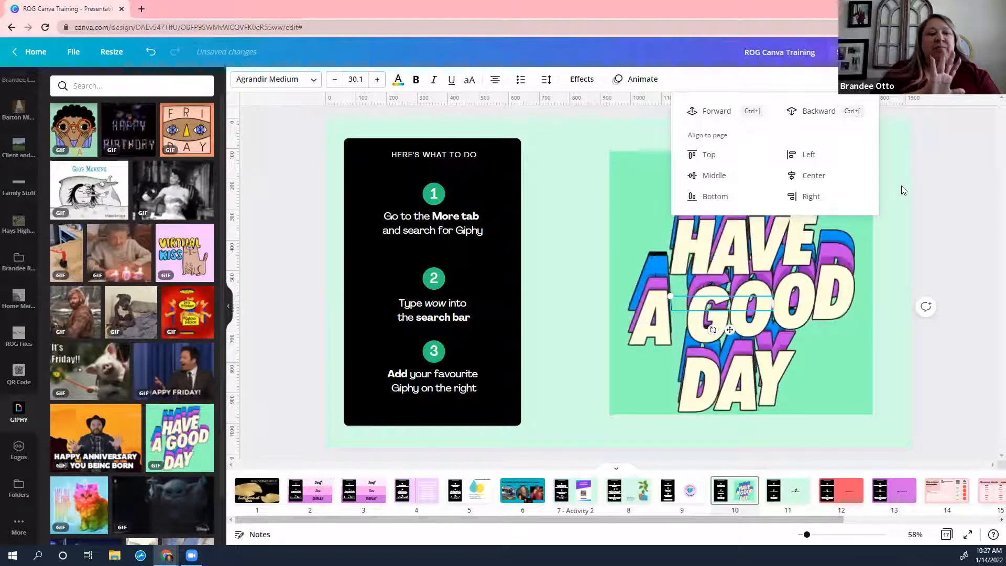
pyautogui.click(897, 256)
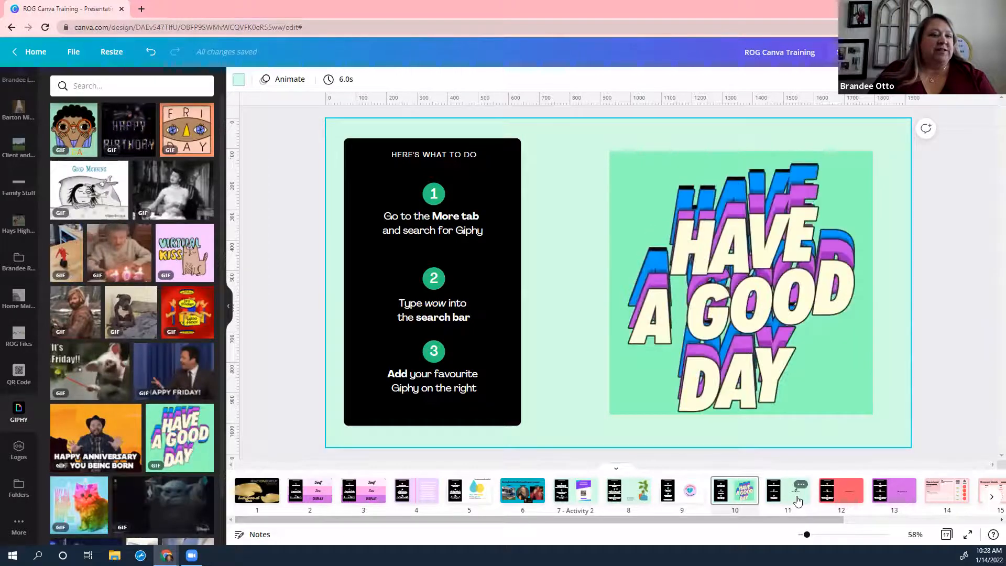
pyautogui.click(800, 339)
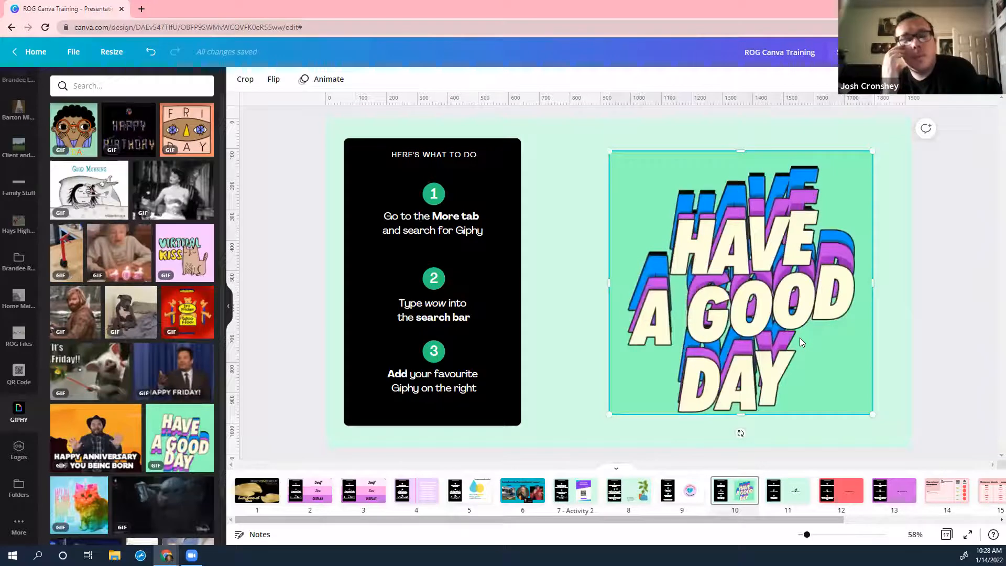
pyautogui.press('Delete')
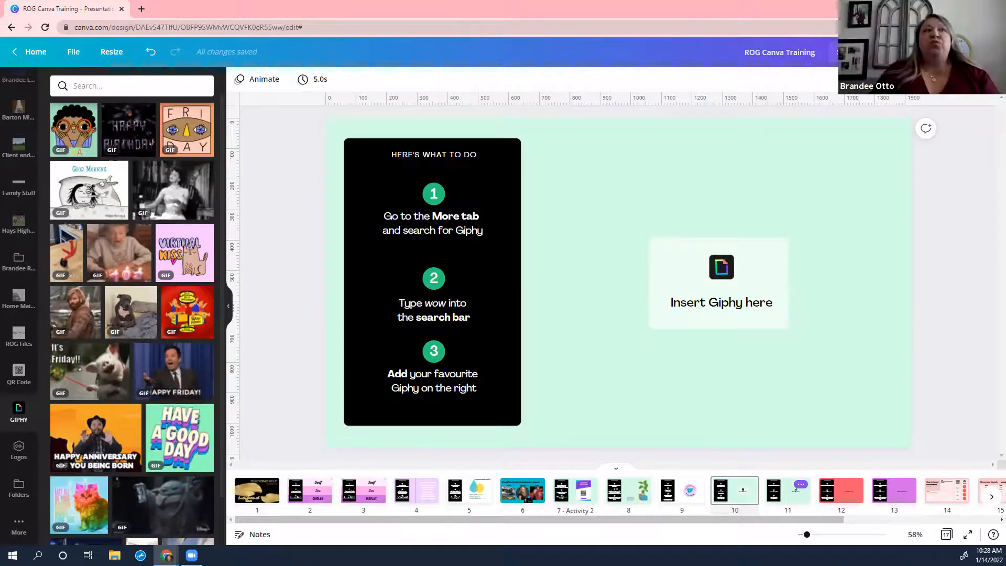
# Step: Open the download settings and look through the available file types
pyautogui.click(962, 52)
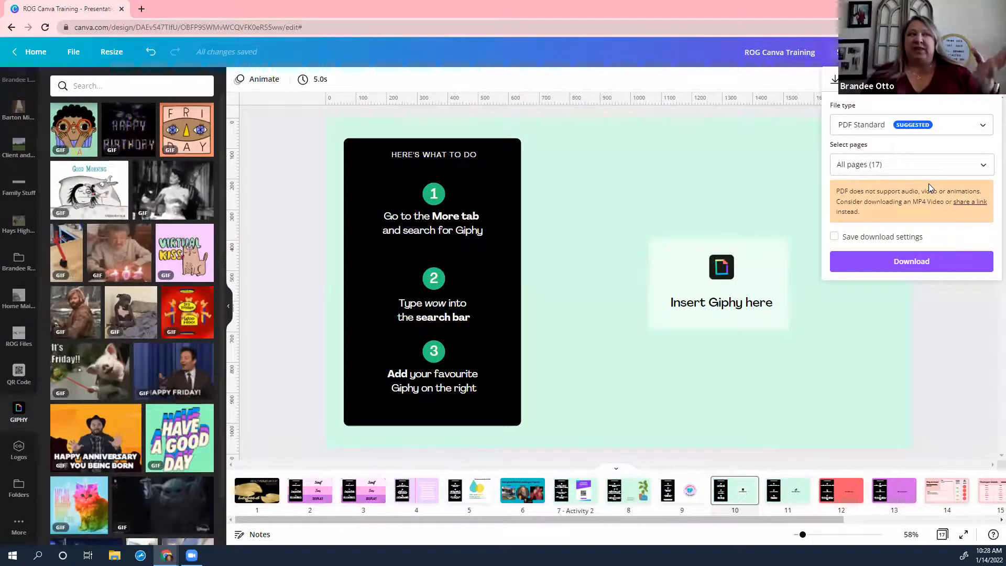
pyautogui.click(985, 128)
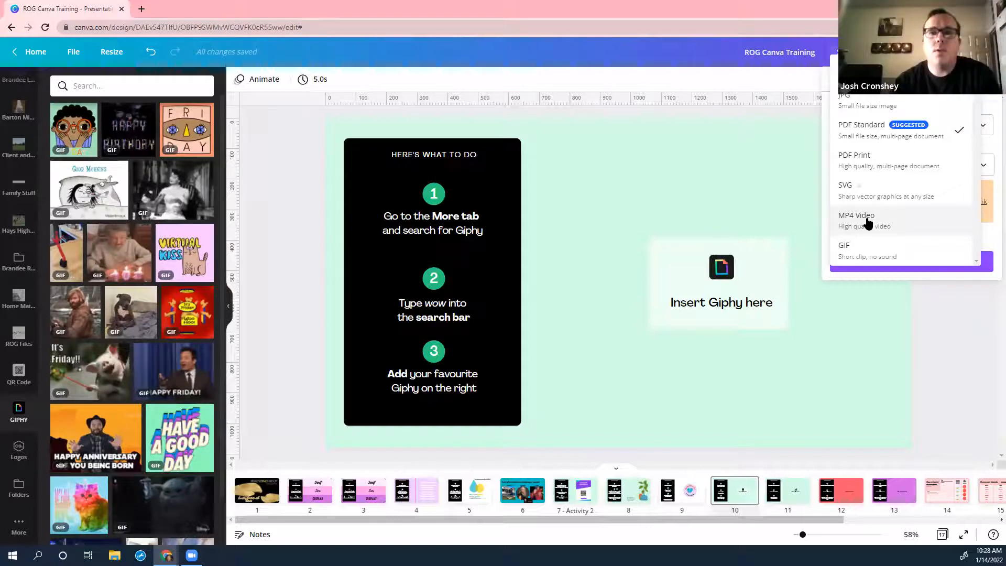
pyautogui.click(872, 322)
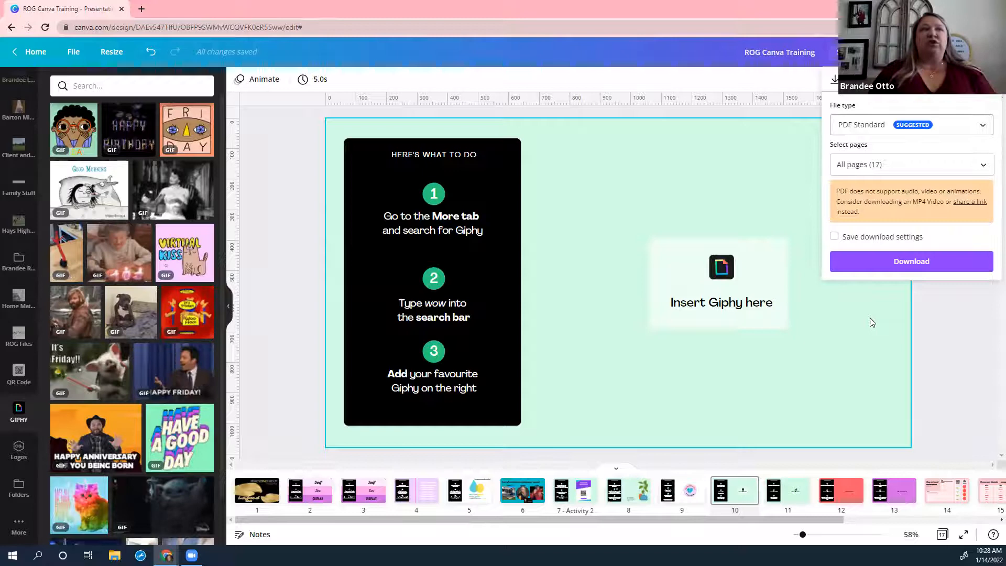
# Step: Choose only page 14 for the download and close the download settings without downloading
pyautogui.click(985, 165)
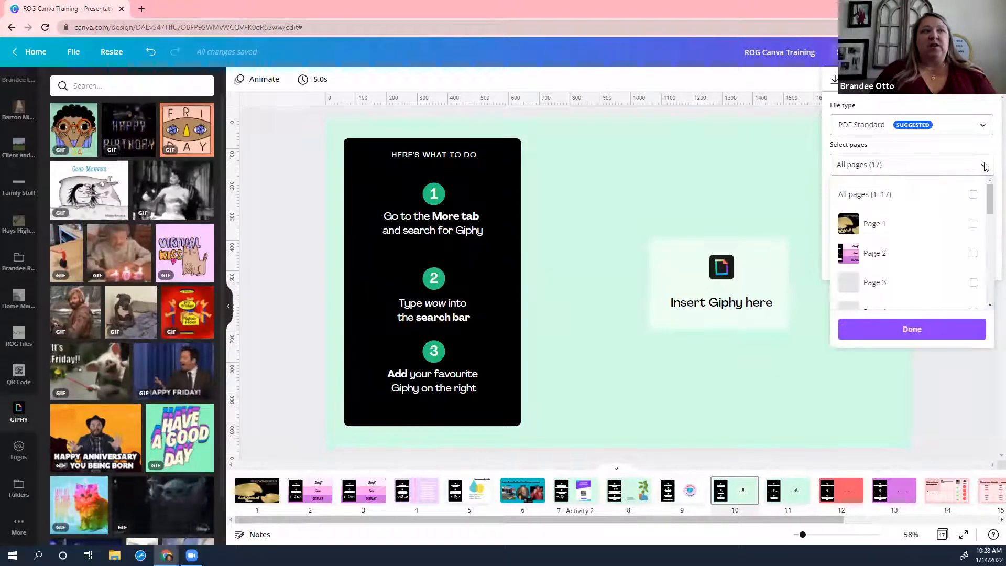
pyautogui.rightClick(991, 255)
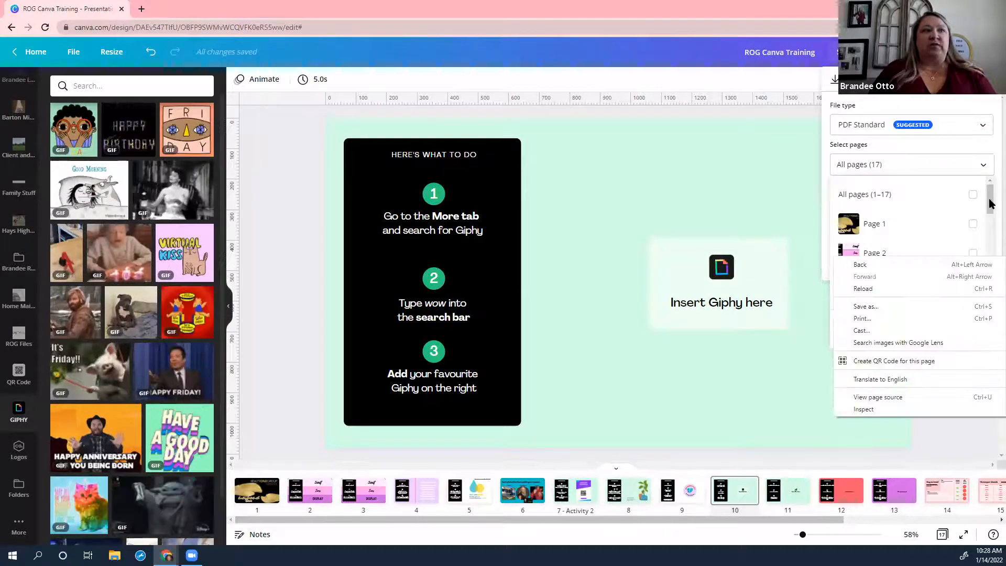
pyautogui.click(989, 204)
pyautogui.scroll(-1, 989, 256)
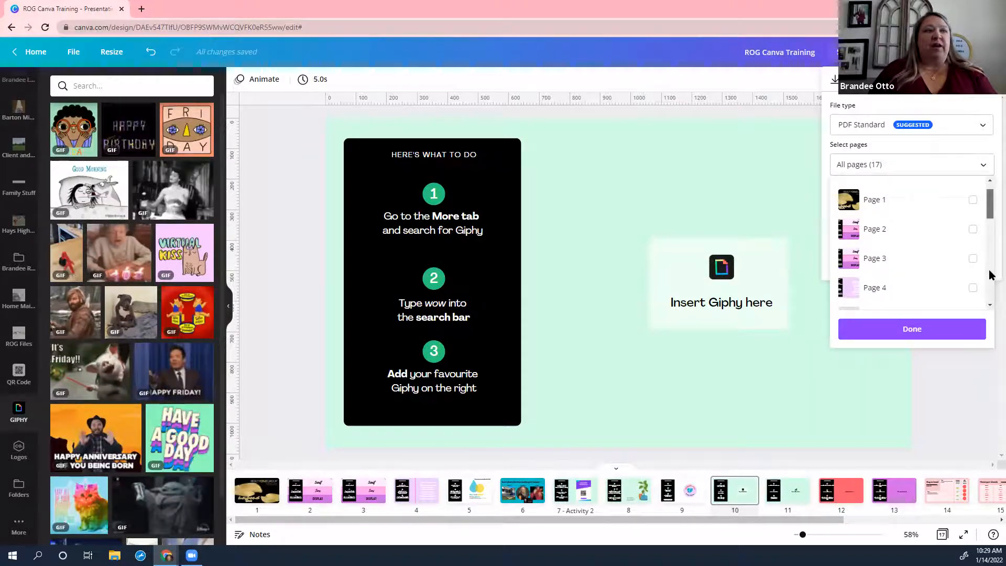
pyautogui.scroll(-5, 988, 269)
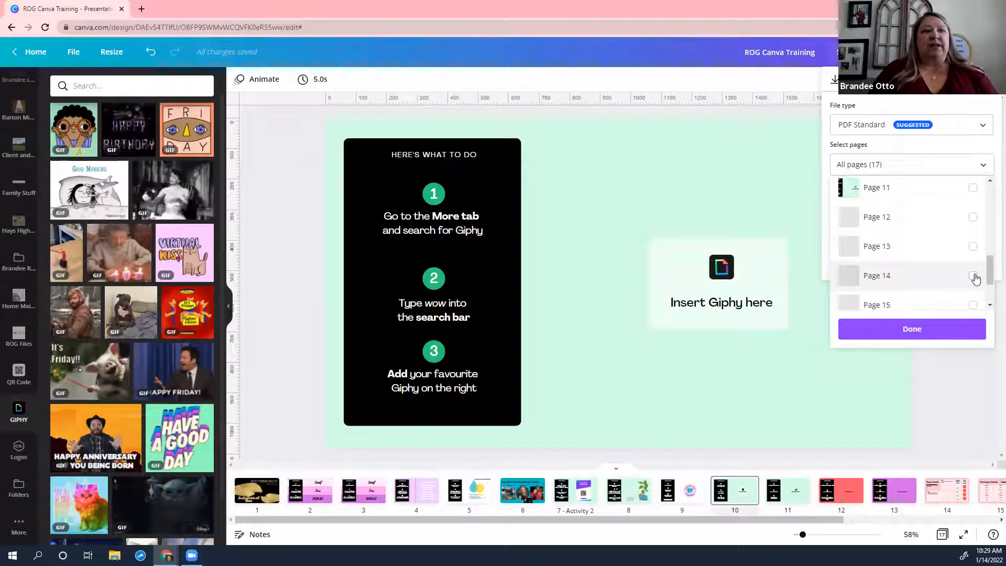
pyautogui.click(974, 277)
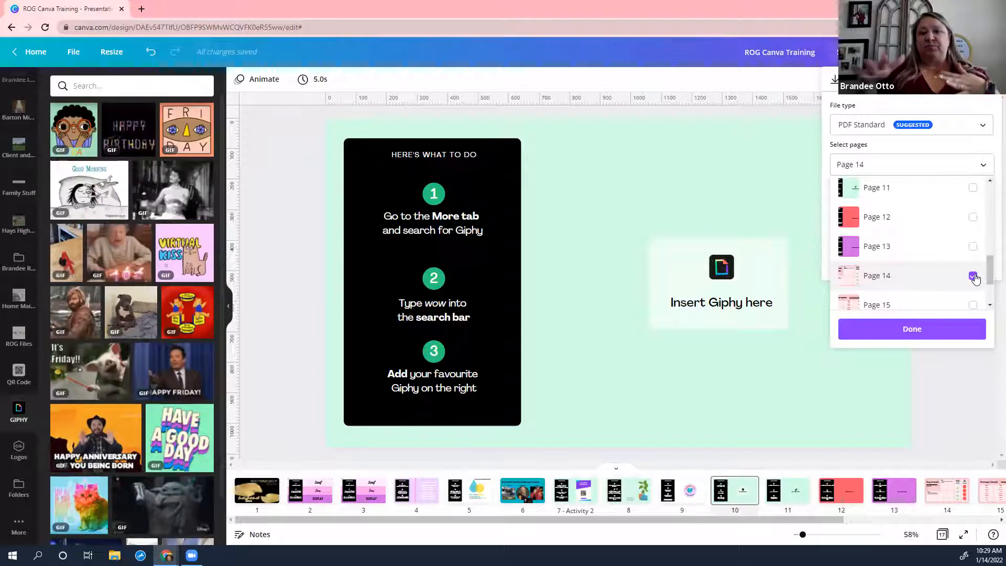
pyautogui.click(734, 411)
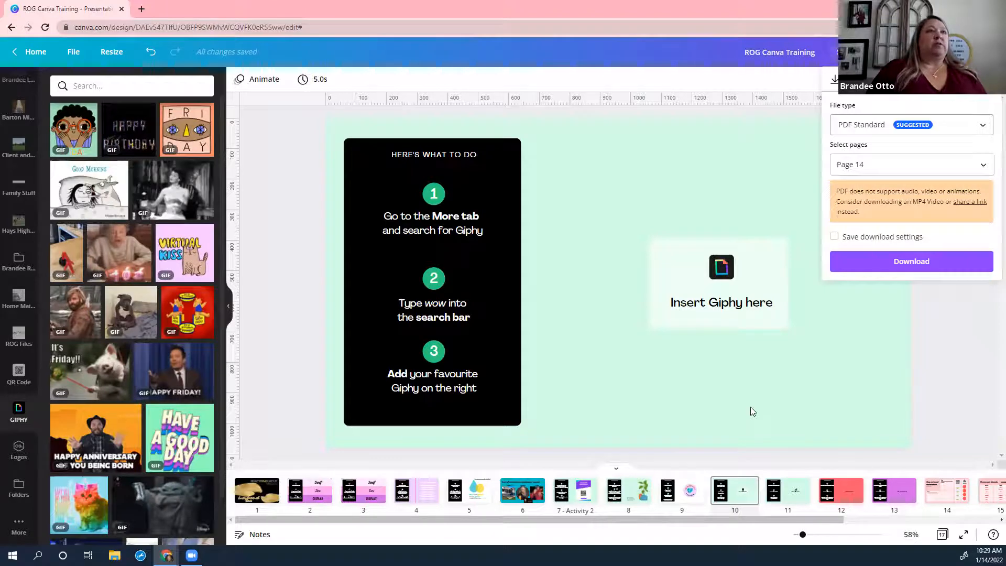
pyautogui.click(751, 407)
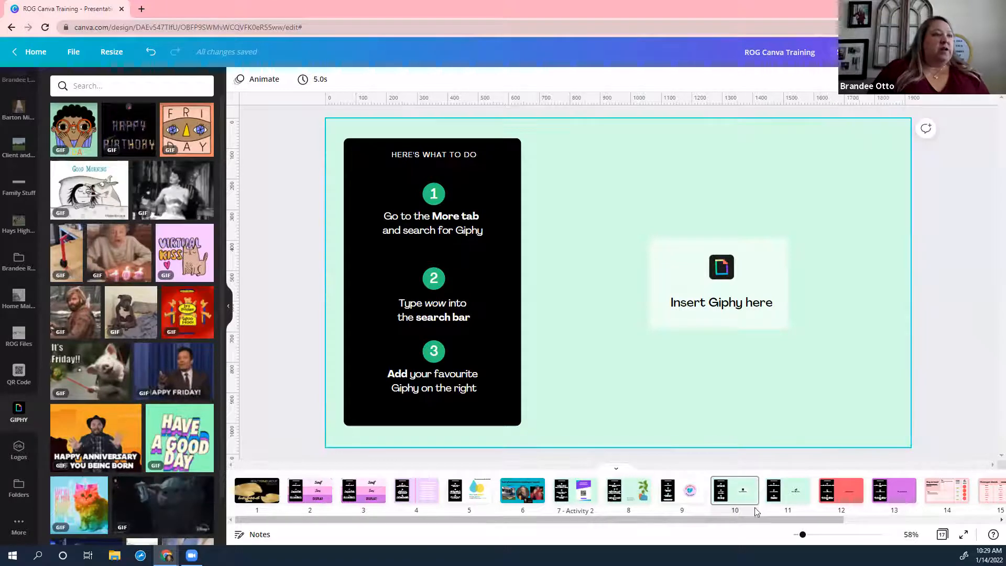
# Step: Go to slide 11 and search the elements library for "chart"
pyautogui.click(797, 496)
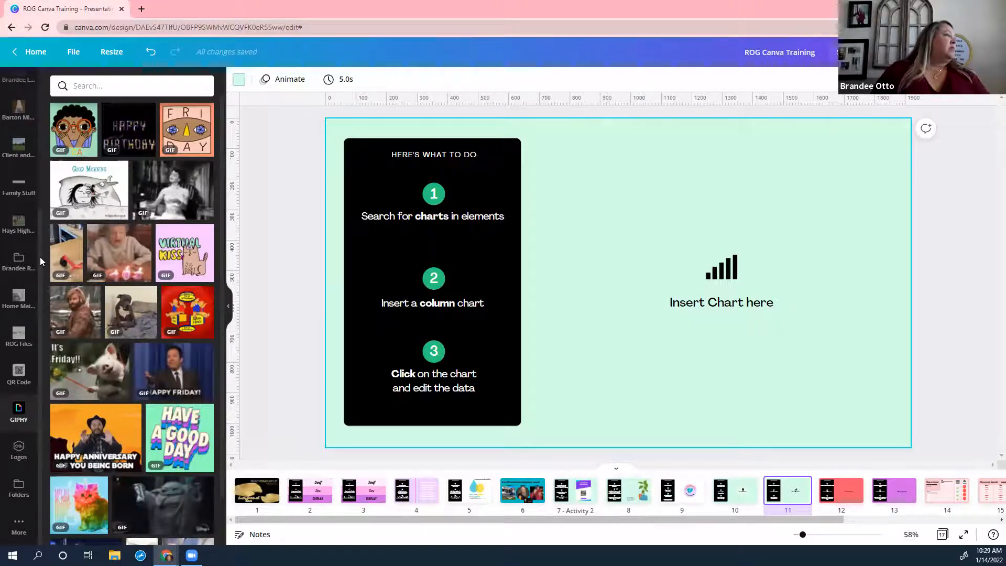
pyautogui.scroll(3, 36, 80)
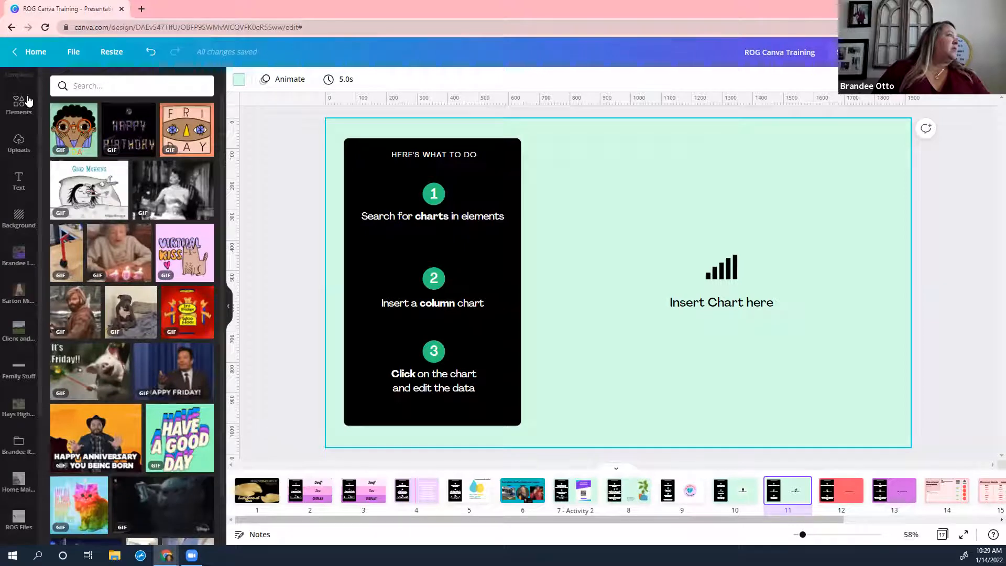
pyautogui.scroll(1, 21, 125)
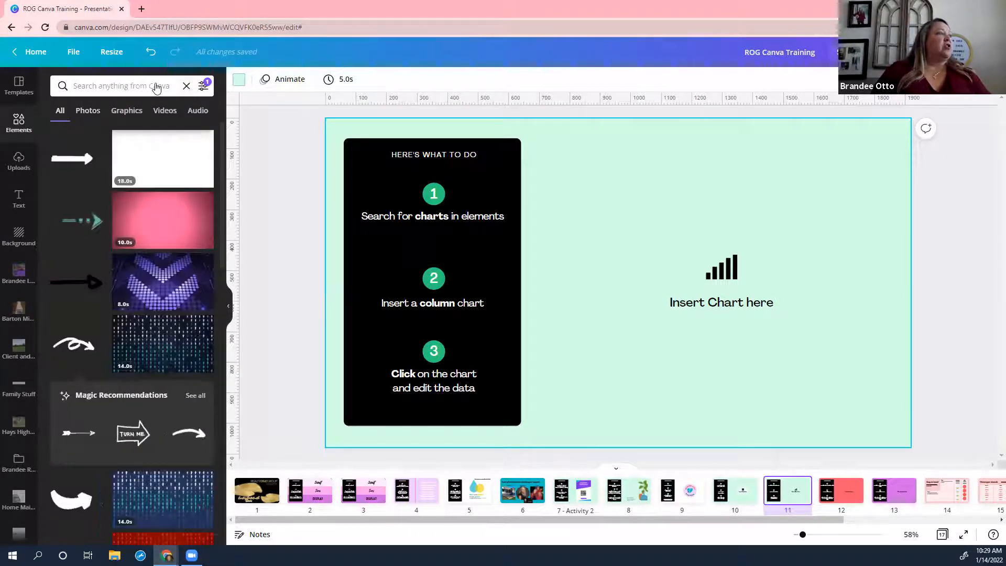
pyautogui.click(156, 88)
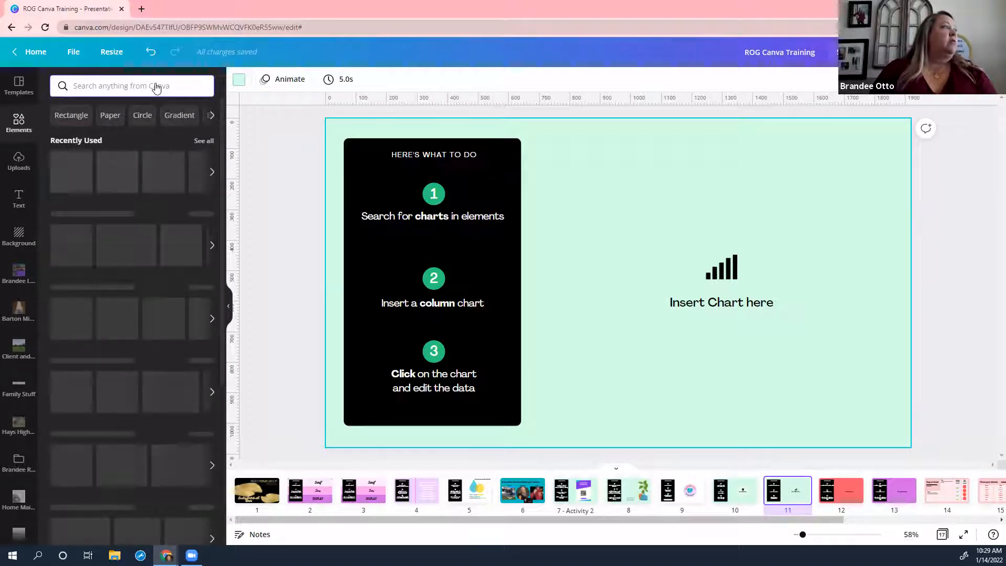
pyautogui.write('chart')
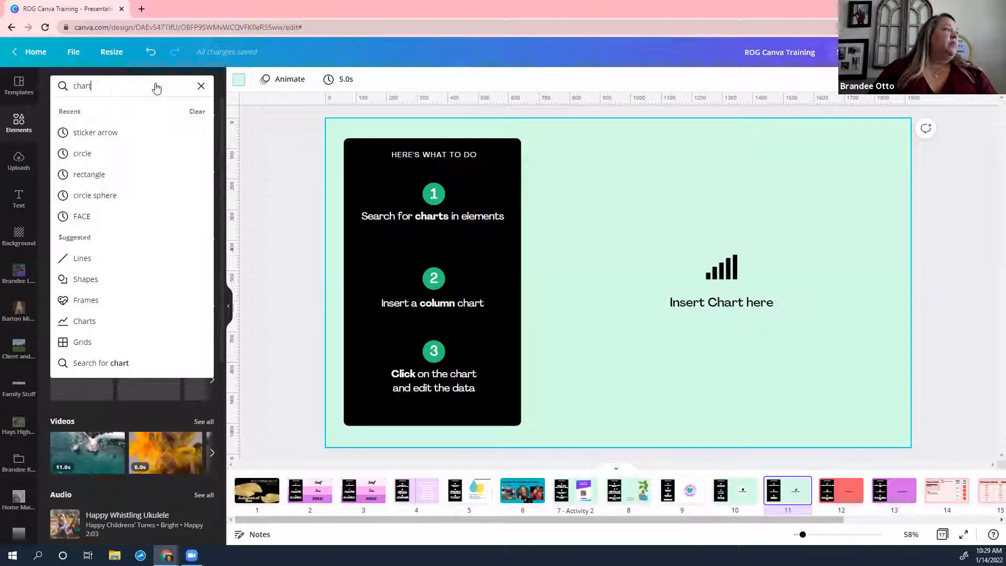
pyautogui.press('Return')
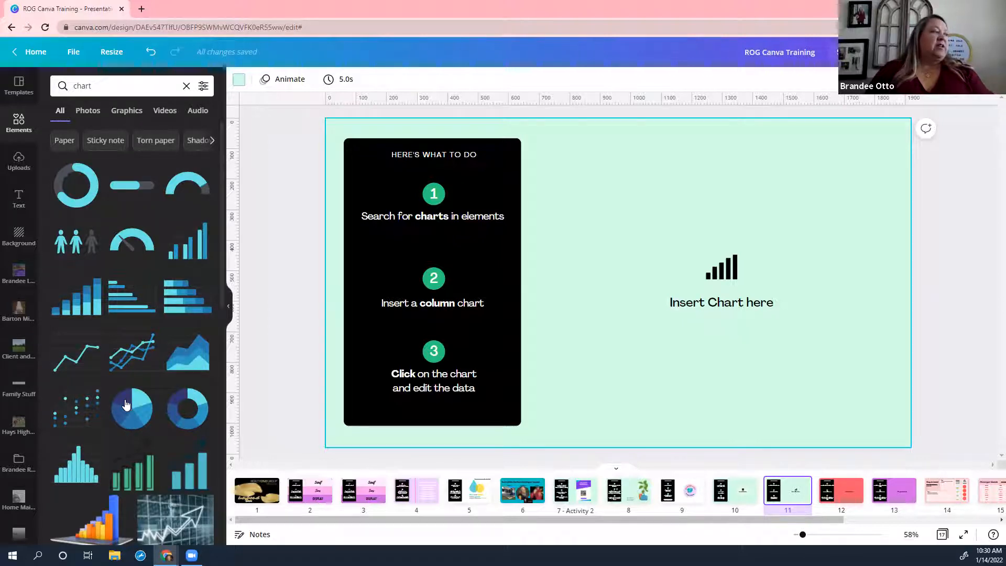
# Step: Insert a row chart on slide 11, and delete it from the slide
pyautogui.click(116, 301)
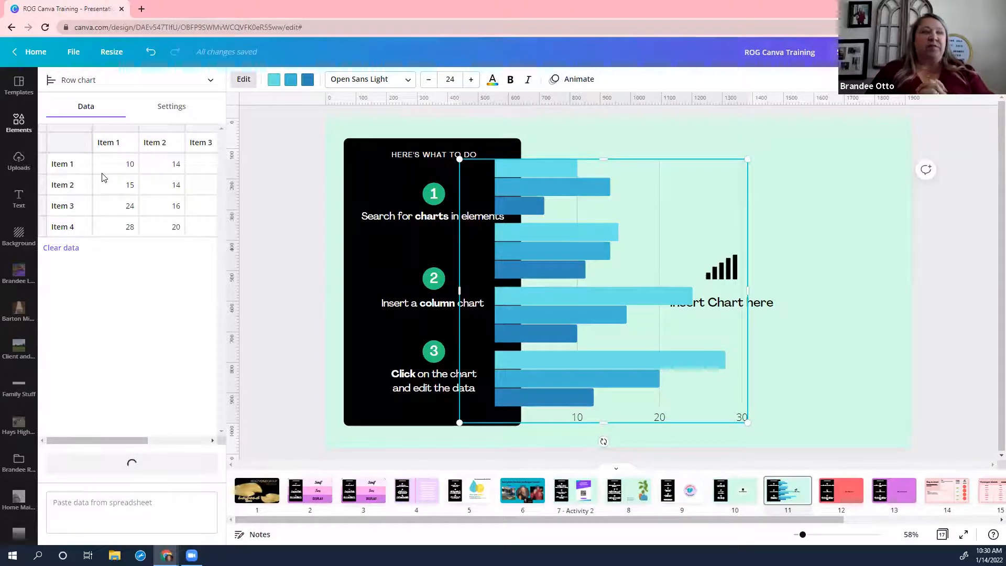
pyautogui.rightClick(564, 265)
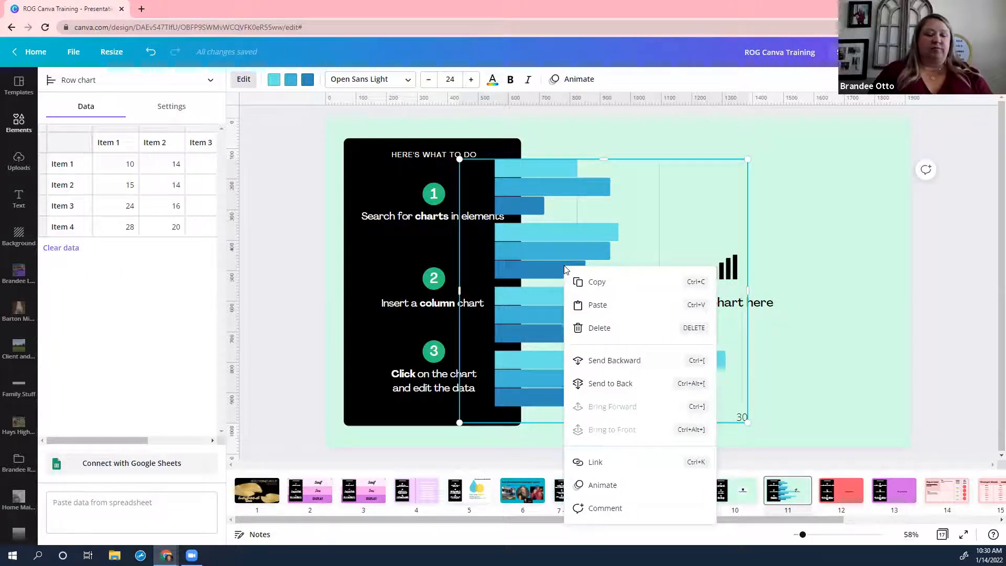
pyautogui.click(674, 322)
# Step: Go to slide 12 and search the photo library for "house"
pyautogui.click(847, 491)
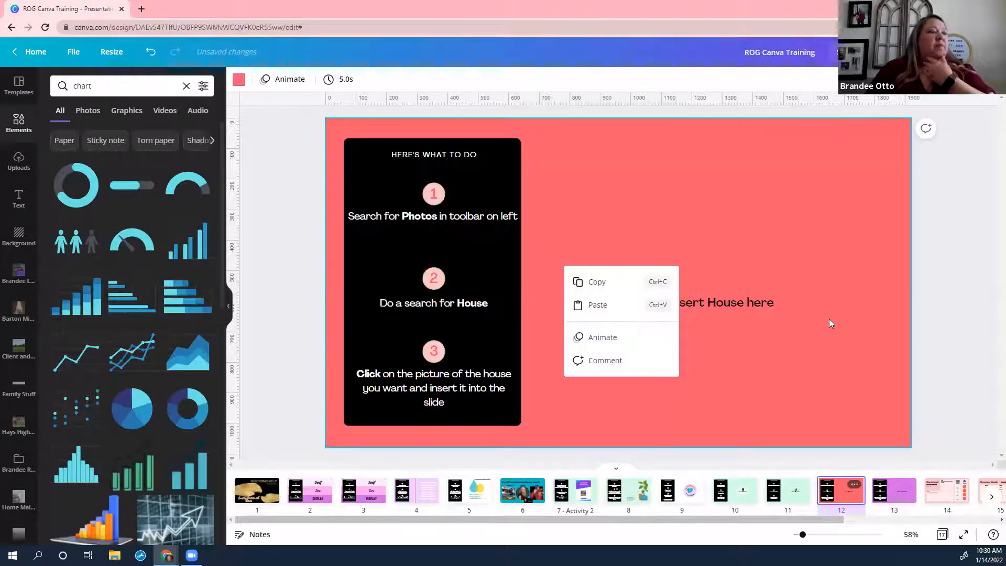
pyautogui.click(829, 319)
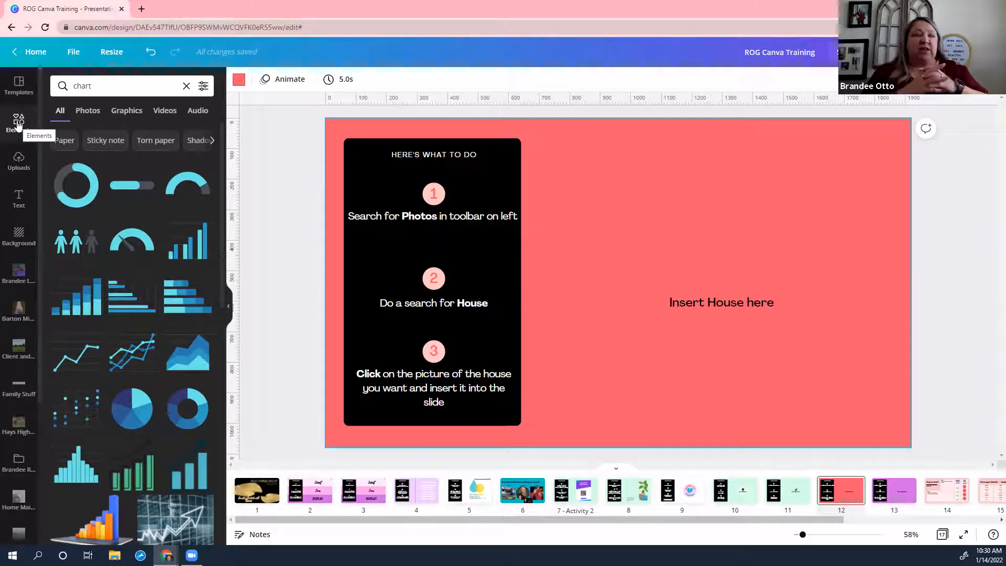
pyautogui.click(88, 111)
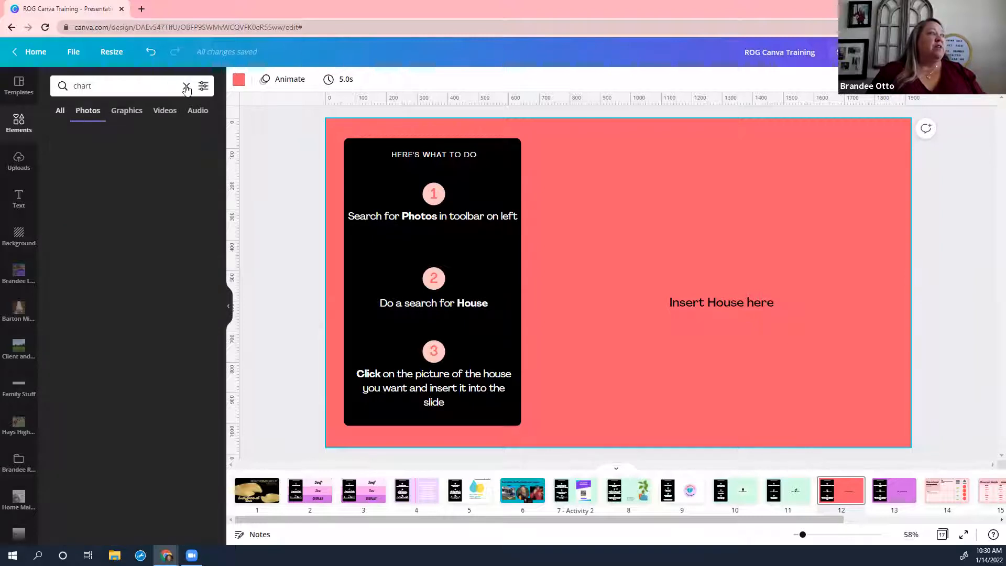
pyautogui.rightClick(186, 89)
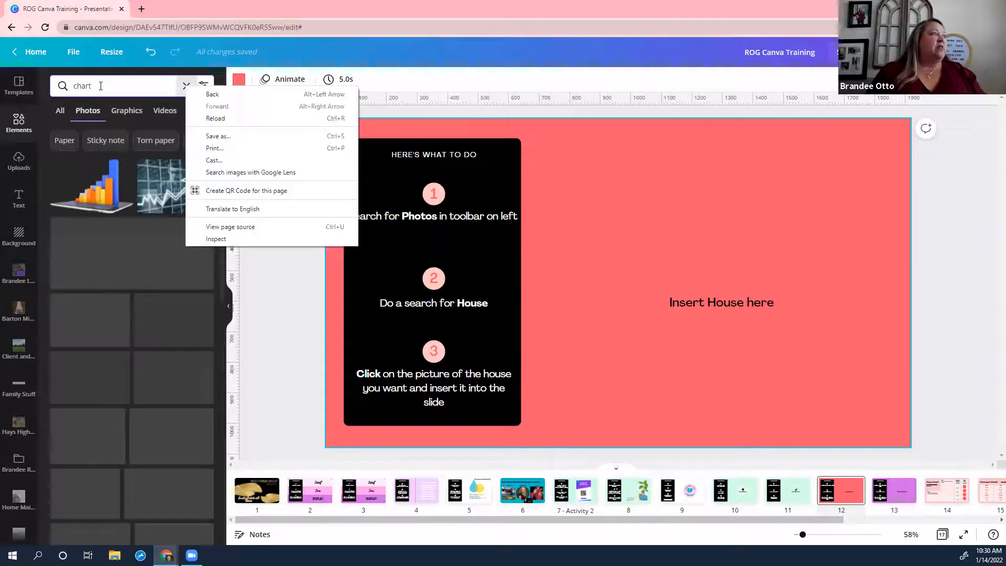
pyautogui.moveTo(101, 86); pyautogui.dragTo(48, 89)
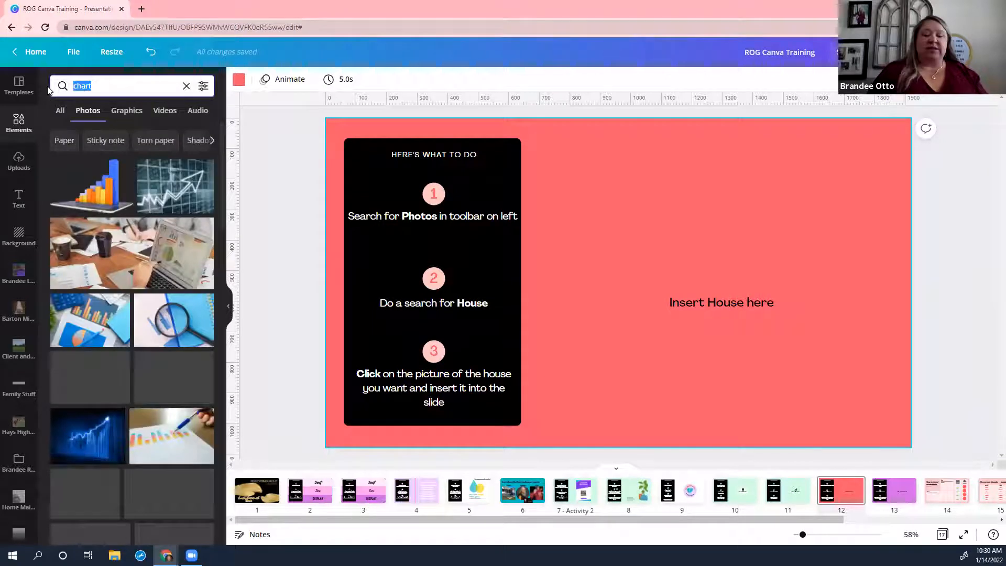
pyautogui.press('BackSpace')
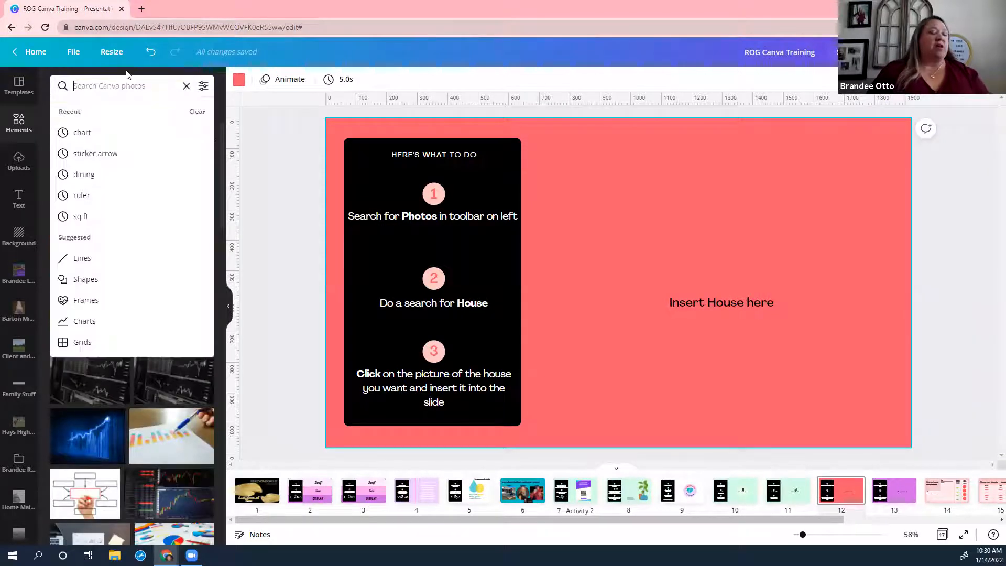
pyautogui.write('h')
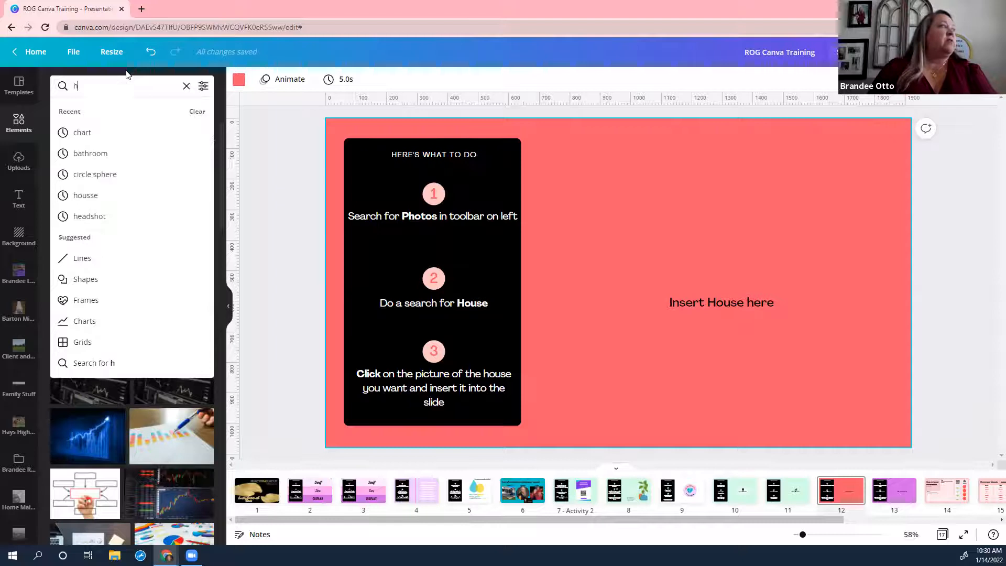
pyautogui.write('ouse')
pyautogui.press('Return')
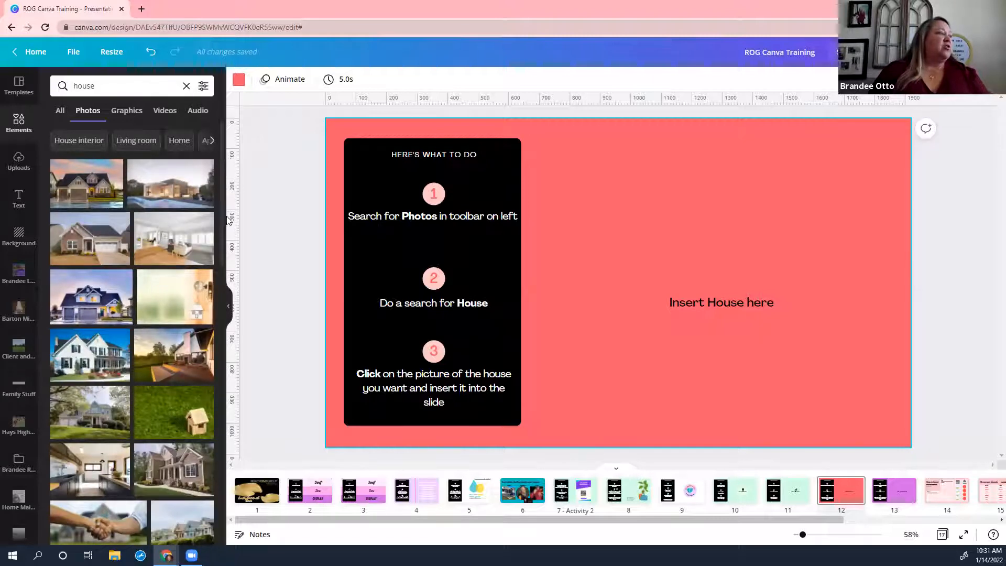
# Step: Insert the photo of hands holding a paper house over the "Insert House here" placeholder and resize it to about 1,107 × 695
pyautogui.scroll(-3, 228, 222)
pyautogui.scroll(-2, 234, 273)
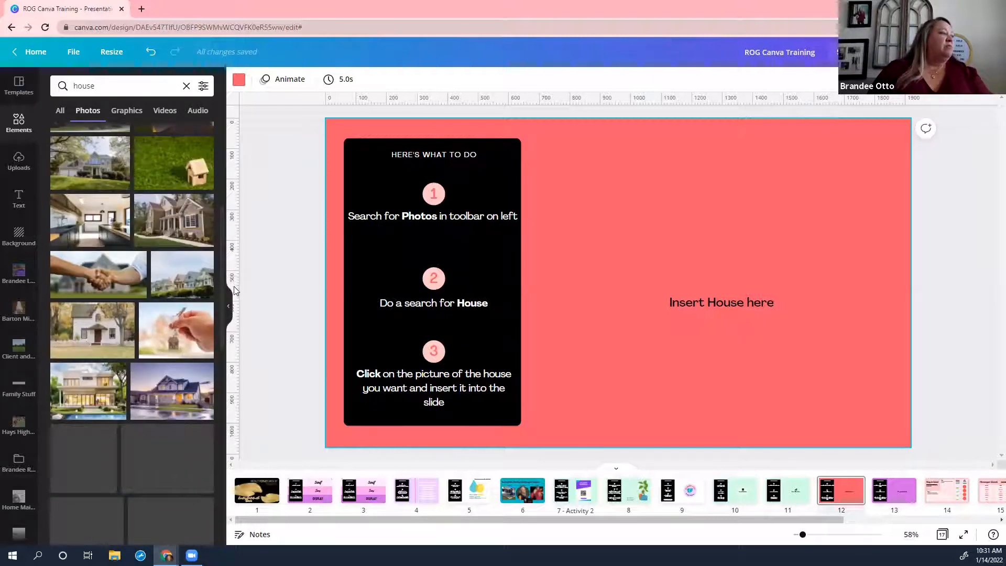
pyautogui.scroll(-3, 234, 286)
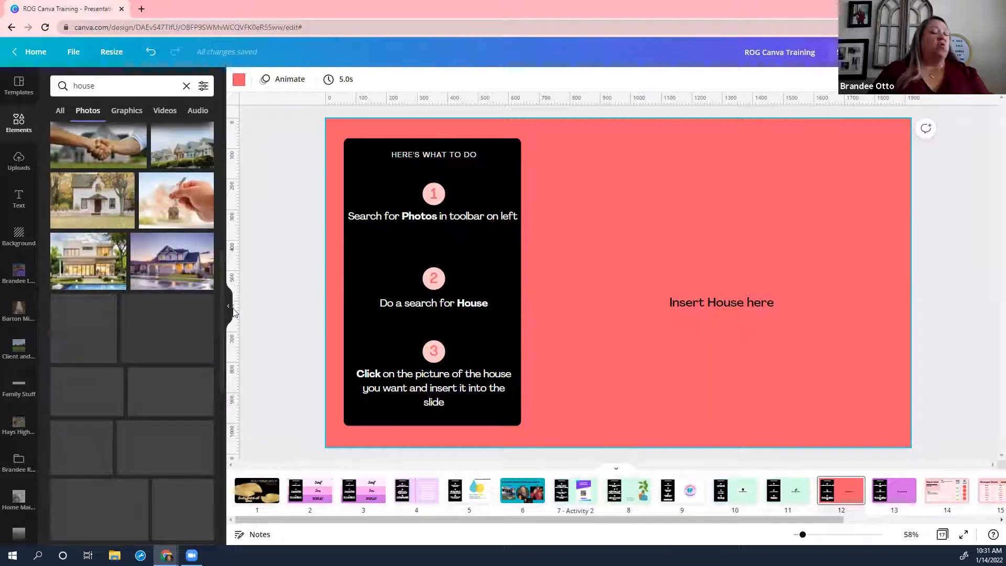
pyautogui.scroll(-1, 234, 313)
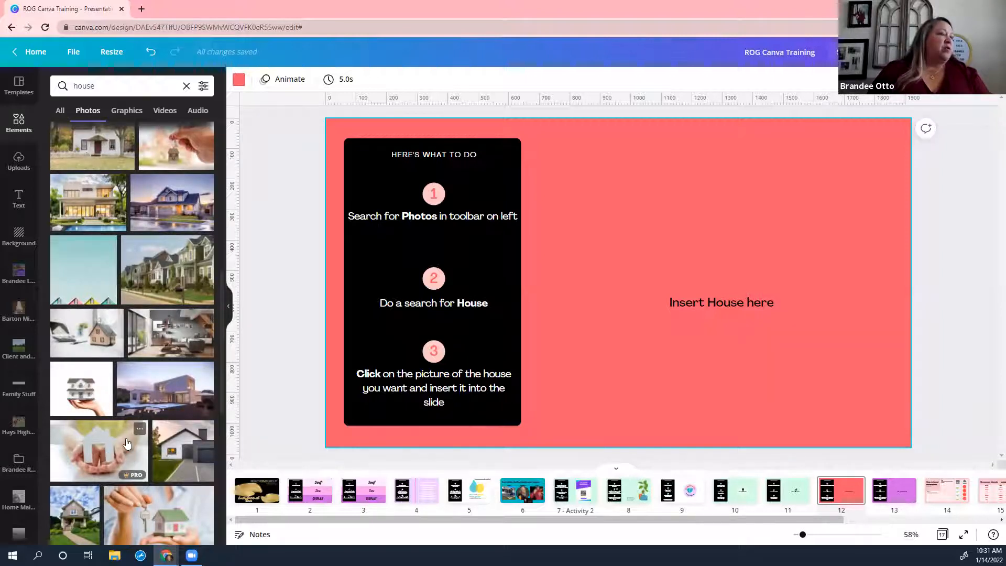
pyautogui.click(103, 454)
pyautogui.moveTo(601, 259); pyautogui.dragTo(715, 260)
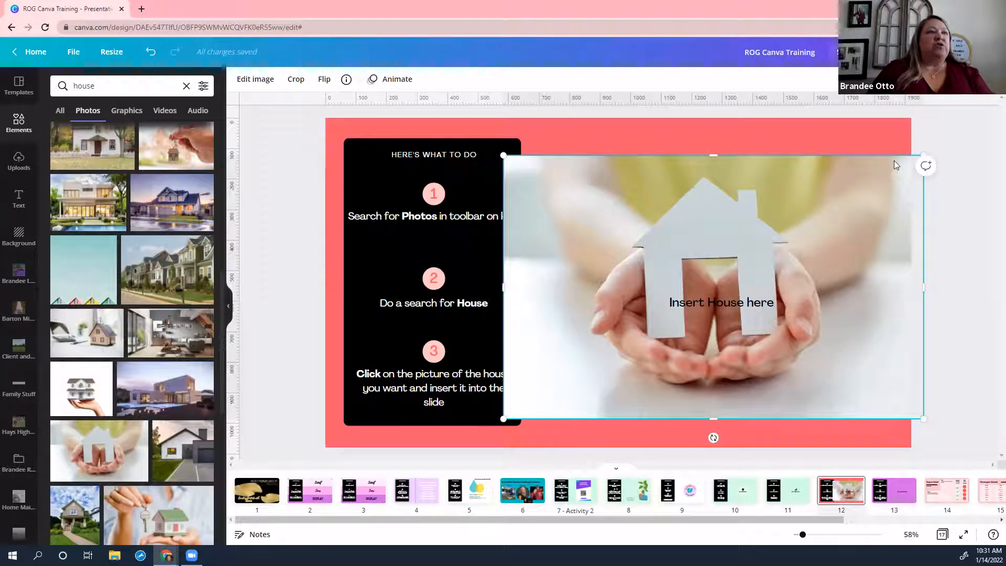
pyautogui.moveTo(884, 166); pyautogui.dragTo(885, 167)
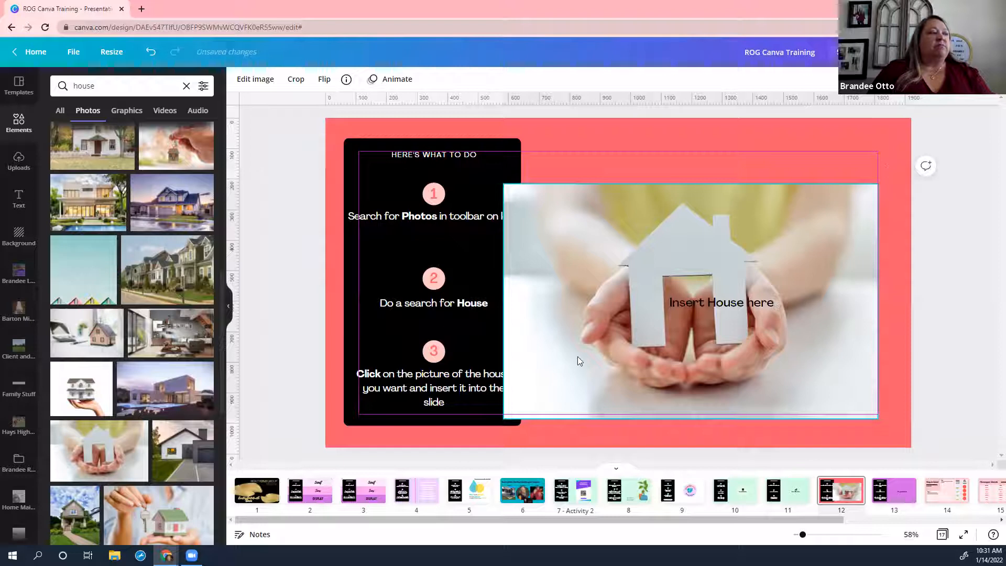
pyautogui.moveTo(503, 419); pyautogui.dragTo(550, 390)
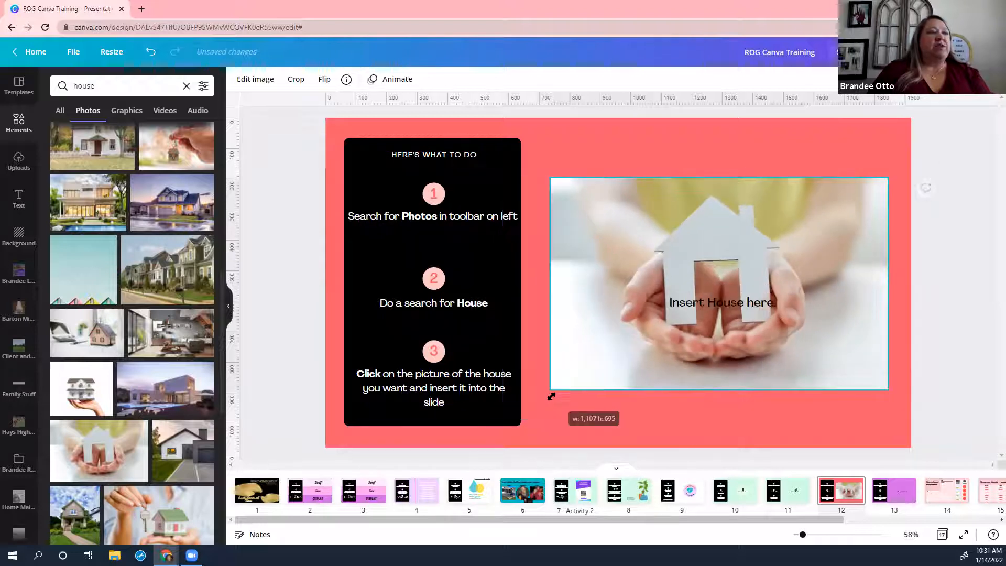
# Step: Send the "Insert House here" text backward behind the paper house photo
pyautogui.click(726, 303)
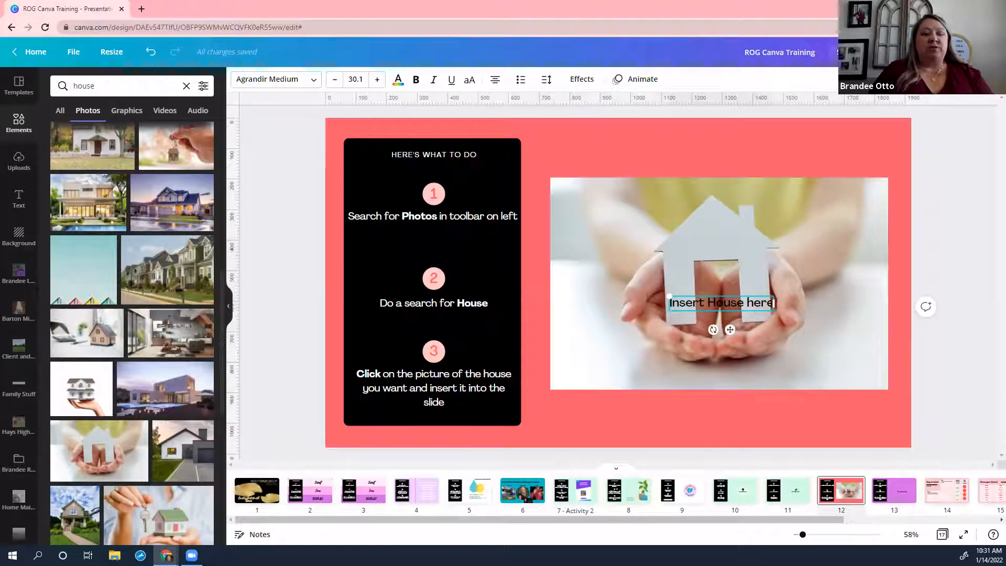
pyautogui.click(861, 80)
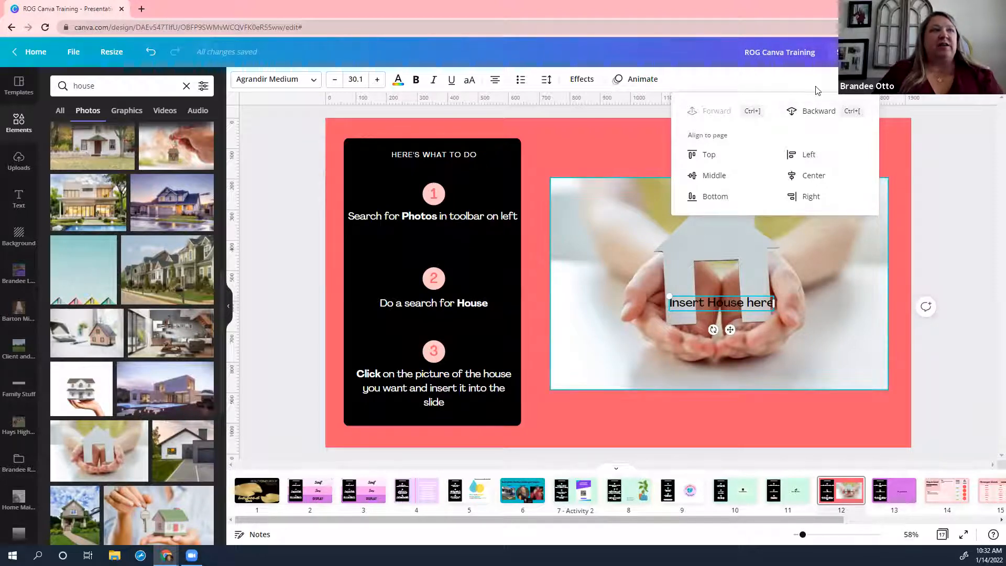
pyautogui.click(817, 112)
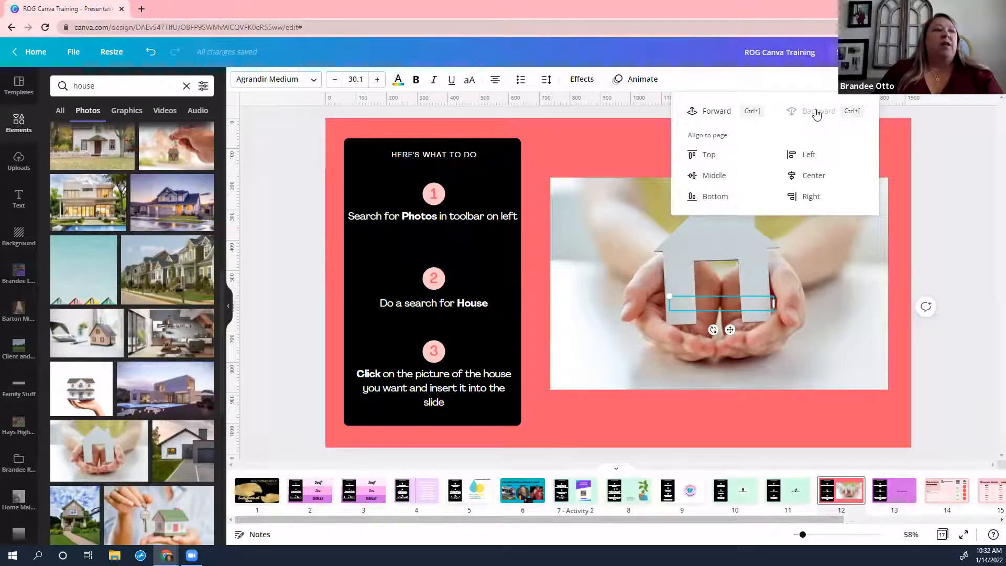
# Step: Set the paper house photo's transparency to 72, and delete the photo from slide 12
pyautogui.click(821, 241)
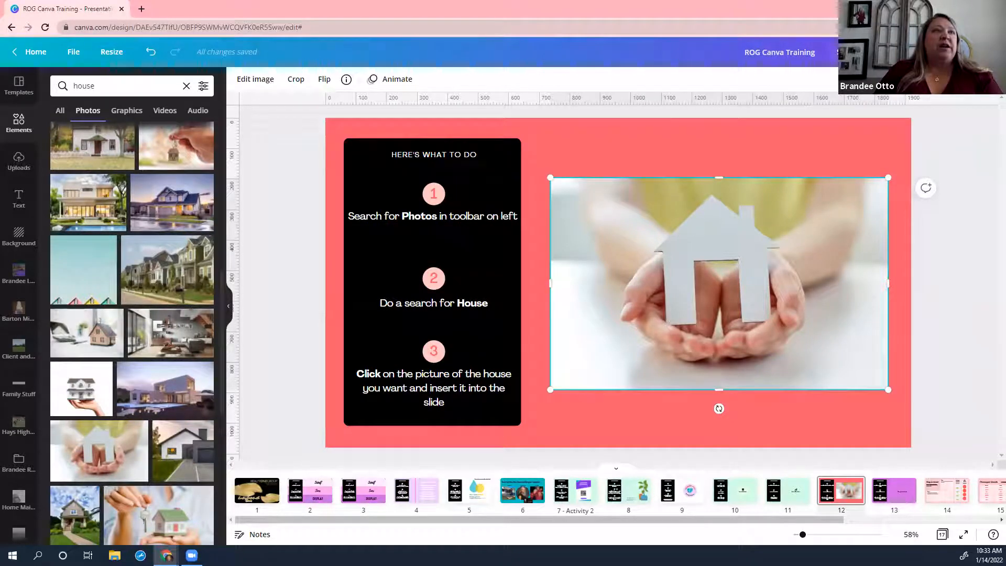
pyautogui.click(912, 80)
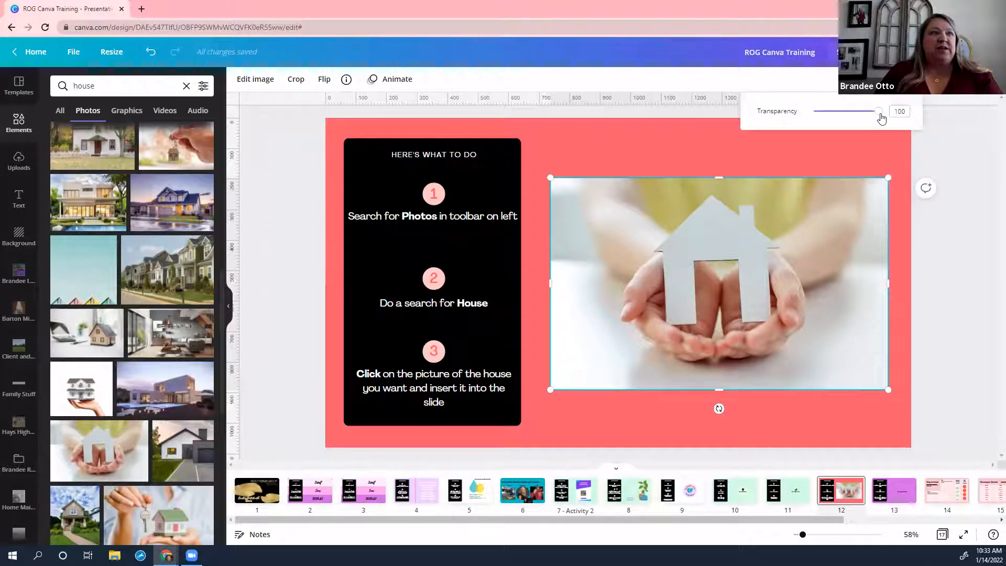
pyautogui.moveTo(863, 117); pyautogui.dragTo(862, 115)
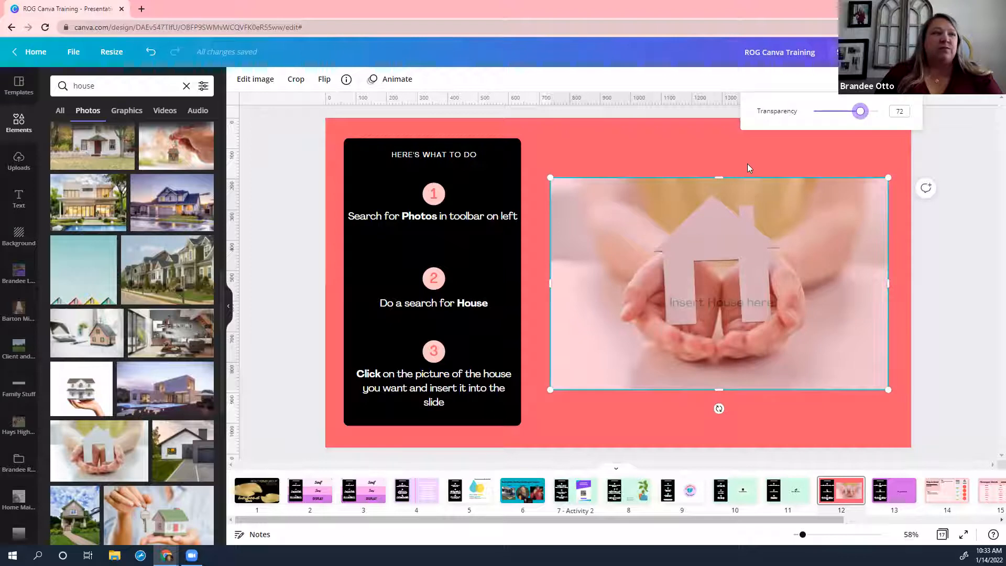
pyautogui.click(733, 214)
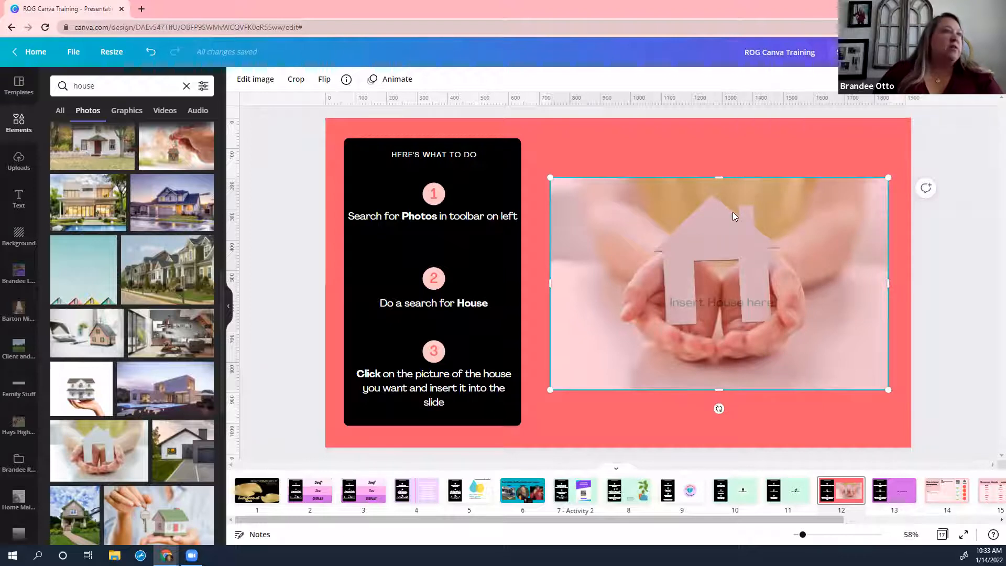
pyautogui.press('Delete')
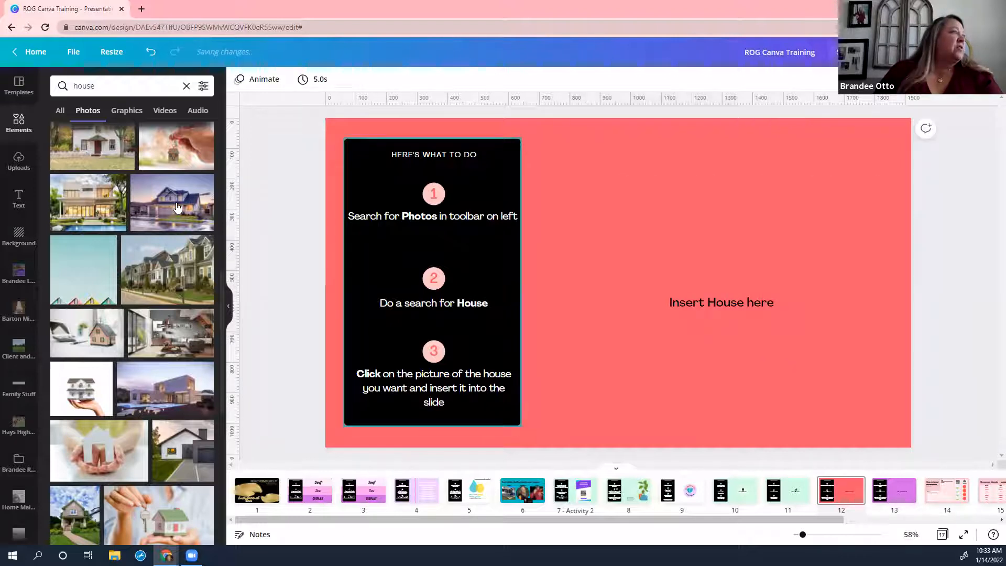
# Step: Insert the photo of the lit house at dusk over the slide 12 placeholder, and send the "Insert House here" text backward behind it
pyautogui.click(178, 208)
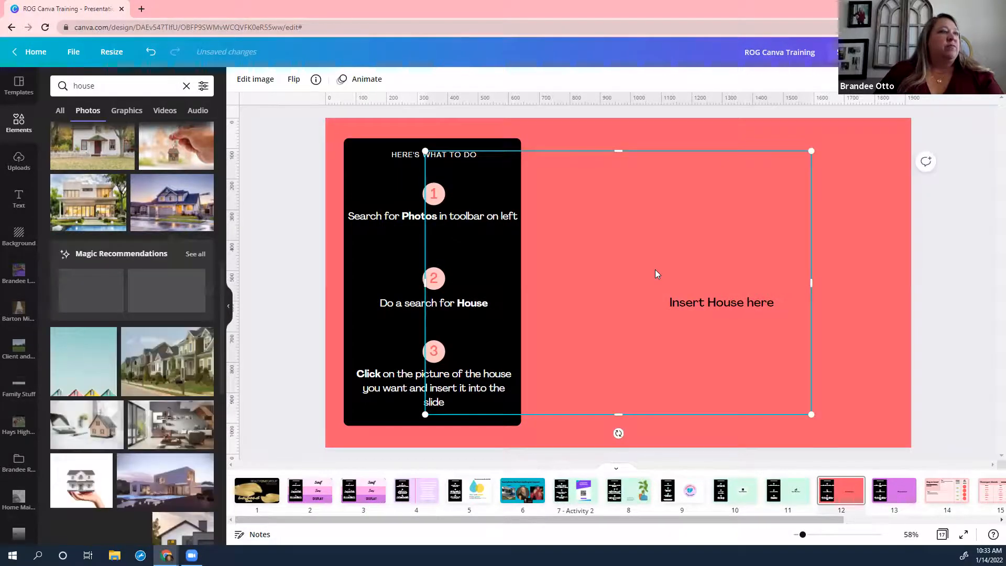
pyautogui.moveTo(731, 264); pyautogui.dragTo(738, 263)
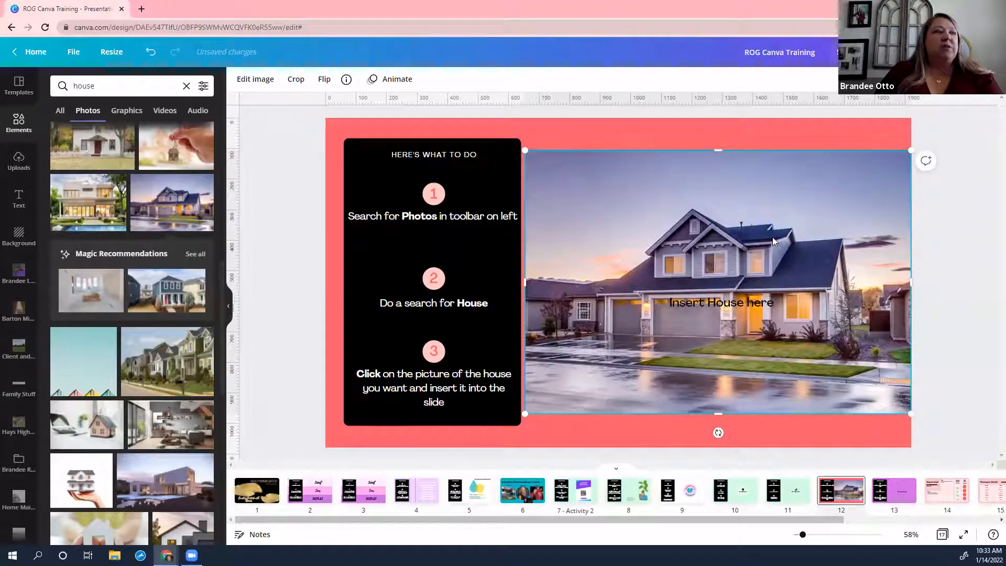
pyautogui.click(743, 300)
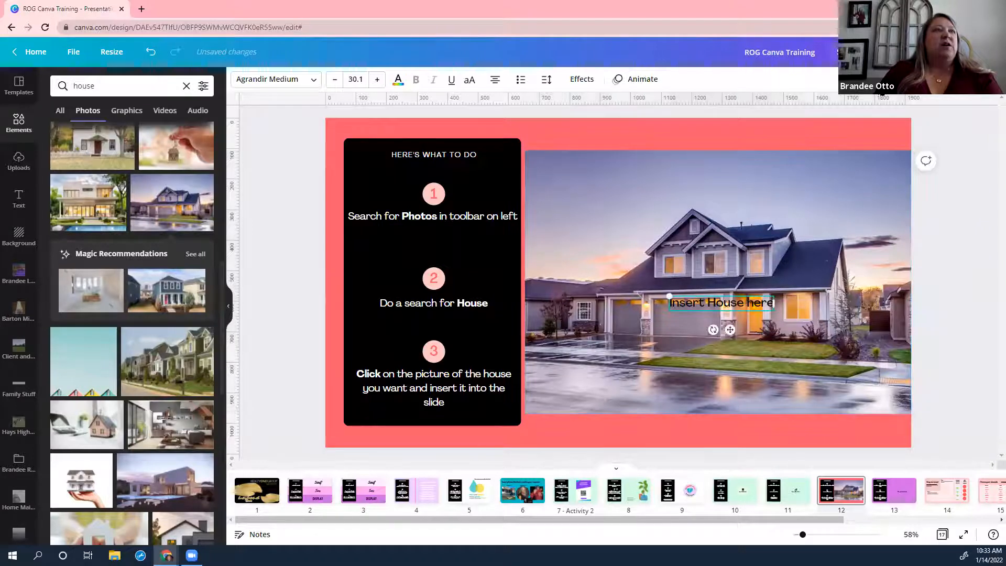
pyautogui.click(862, 80)
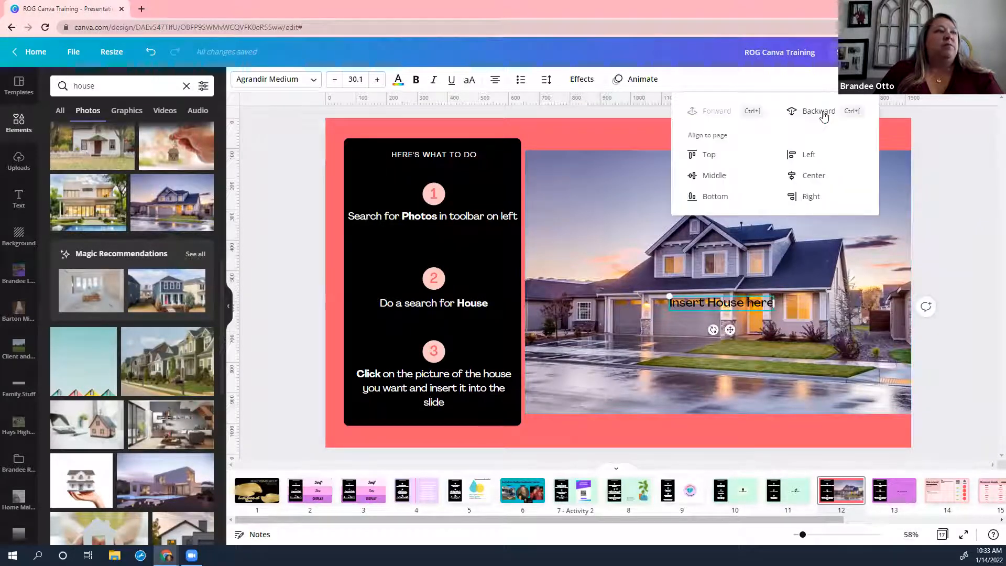
pyautogui.click(819, 112)
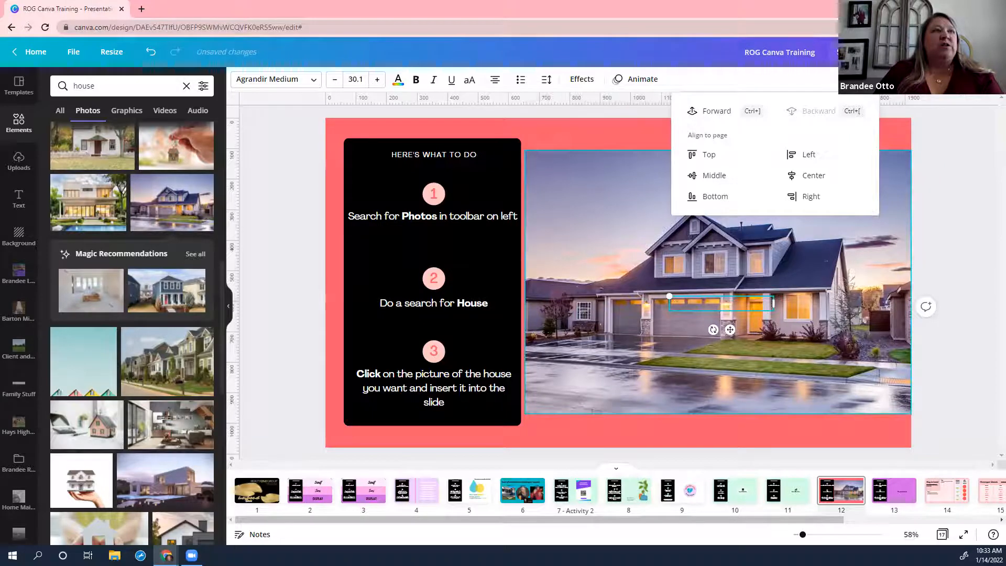
# Step: Set the dusk house photo's transparency to 60, and delete the photo from slide 12
pyautogui.click(826, 261)
pyautogui.moveTo(878, 112); pyautogui.dragTo(861, 114)
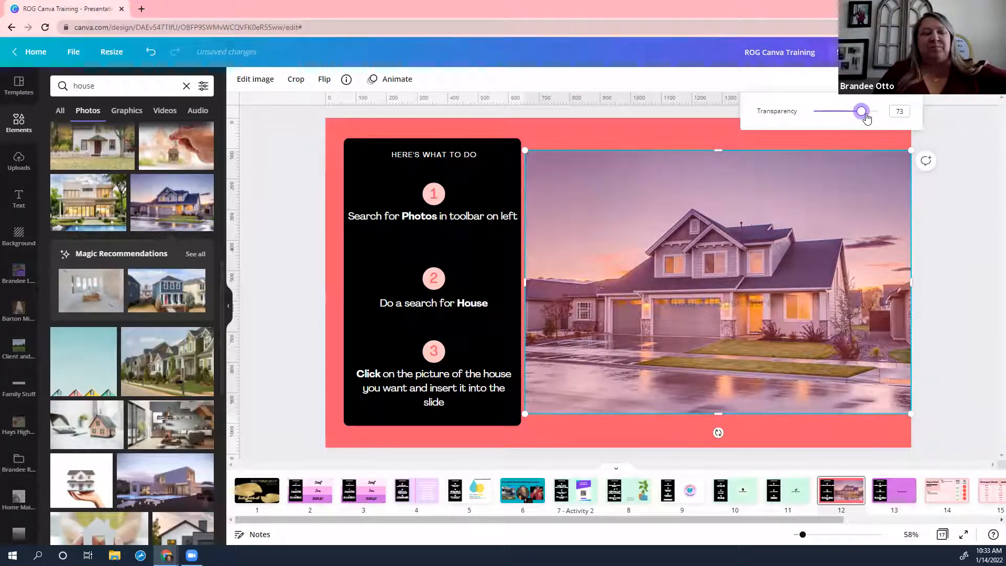
pyautogui.moveTo(861, 115); pyautogui.dragTo(866, 117)
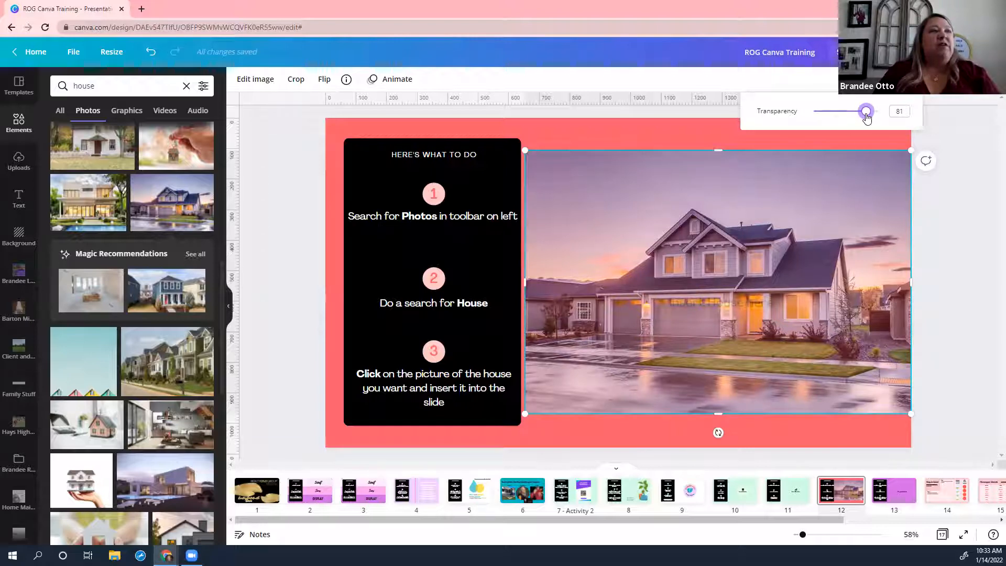
pyautogui.moveTo(866, 117); pyautogui.dragTo(852, 124)
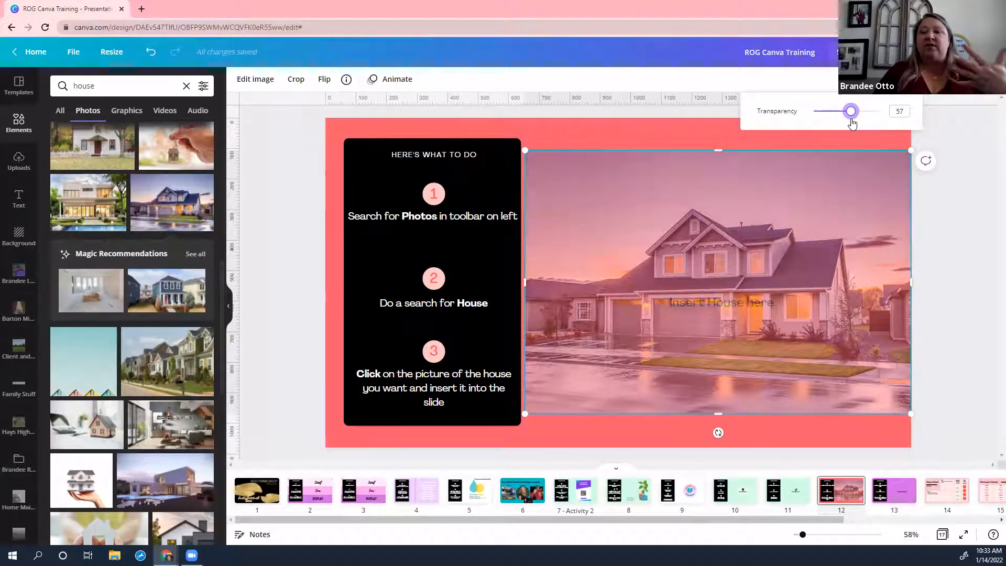
pyautogui.moveTo(851, 120); pyautogui.dragTo(911, 121)
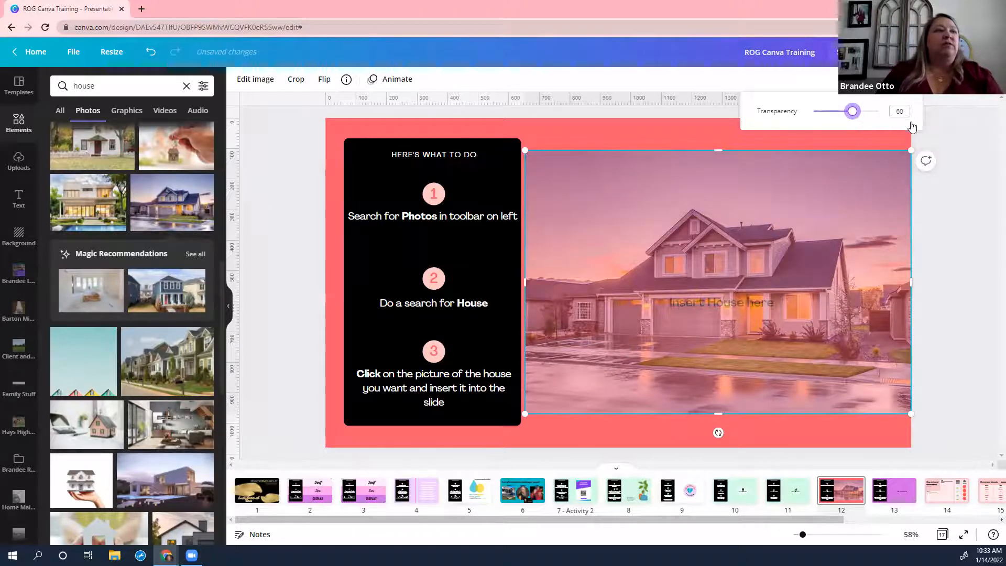
pyautogui.click(850, 181)
pyautogui.press('Delete')
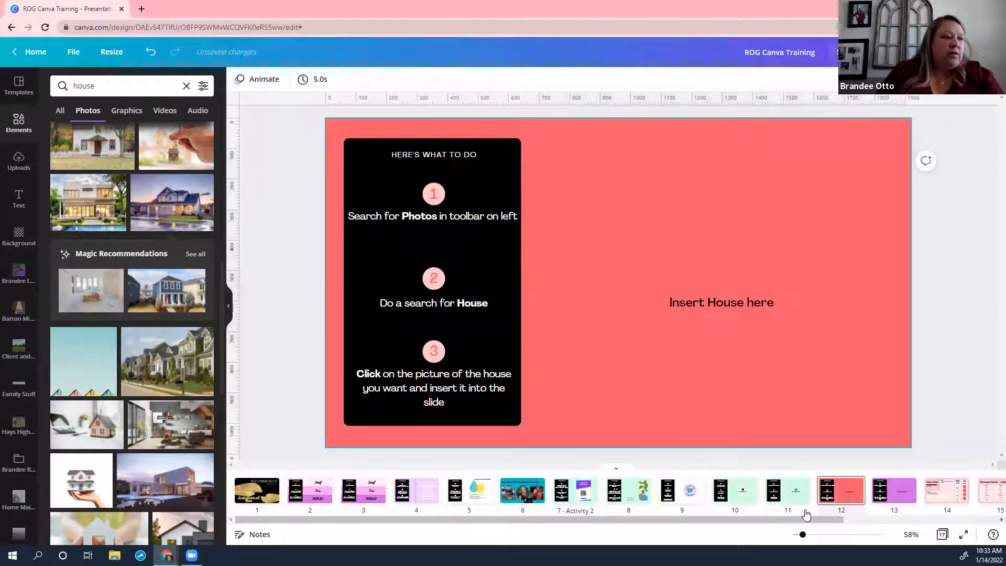
# Step: Go to slide 13 and search the photos for "leaves"
pyautogui.click(898, 498)
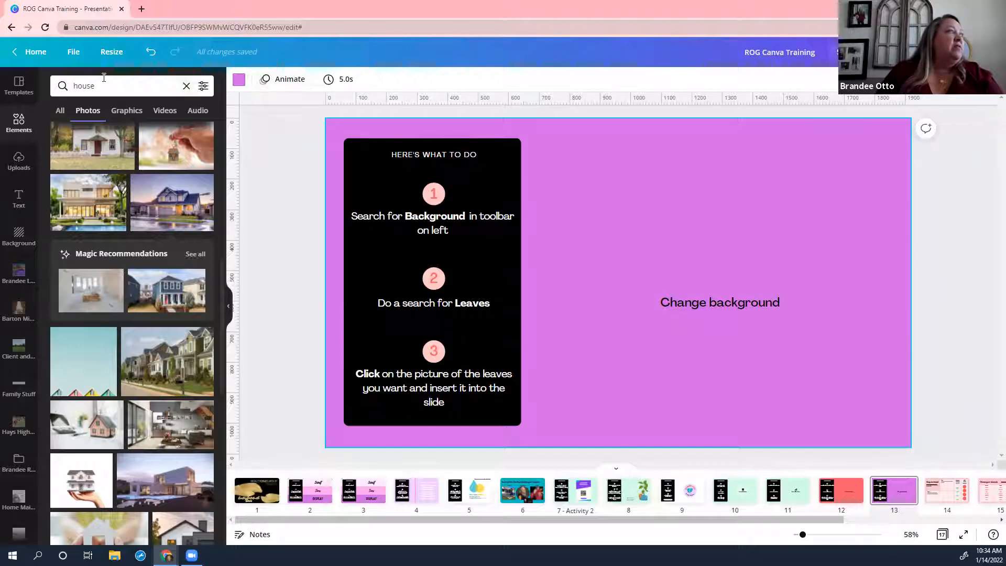
pyautogui.moveTo(103, 78); pyautogui.dragTo(44, 82)
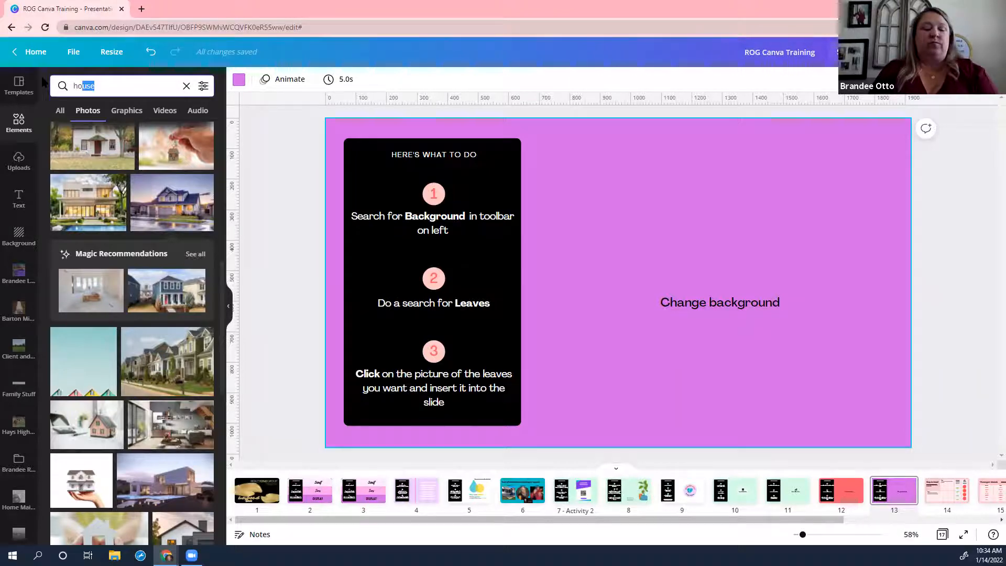
pyautogui.write('leaves')
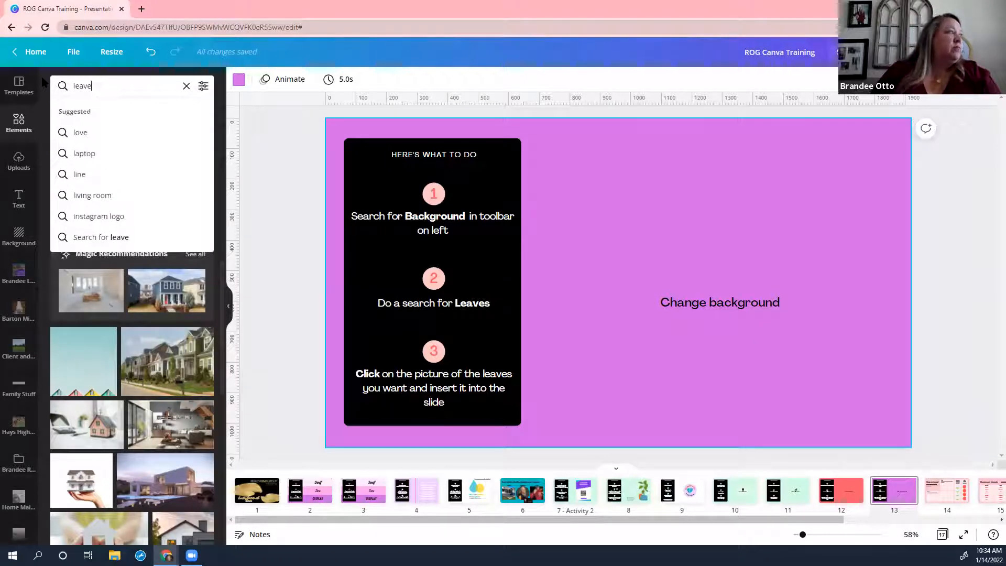
pyautogui.press('Return')
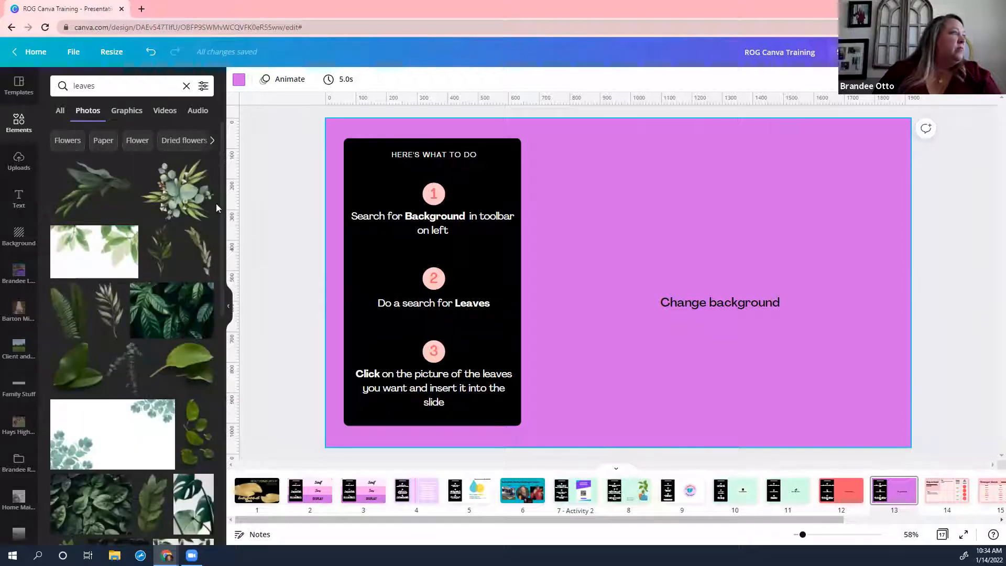
# Step: Look through the leaves photos for one suited to the slide 13 background
pyautogui.scroll(-2, 221, 198)
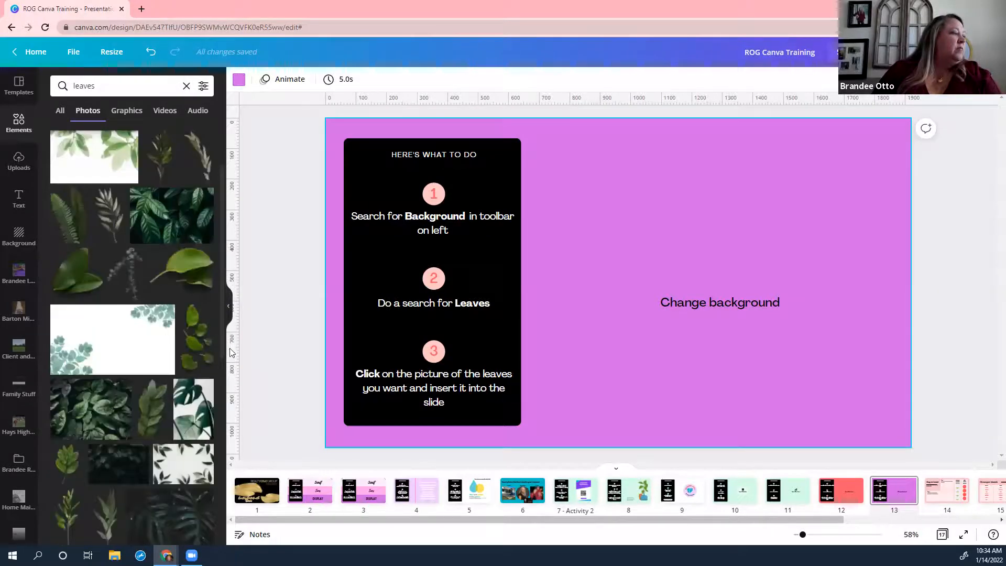
pyautogui.scroll(-3, 229, 367)
pyautogui.scroll(-3, 229, 371)
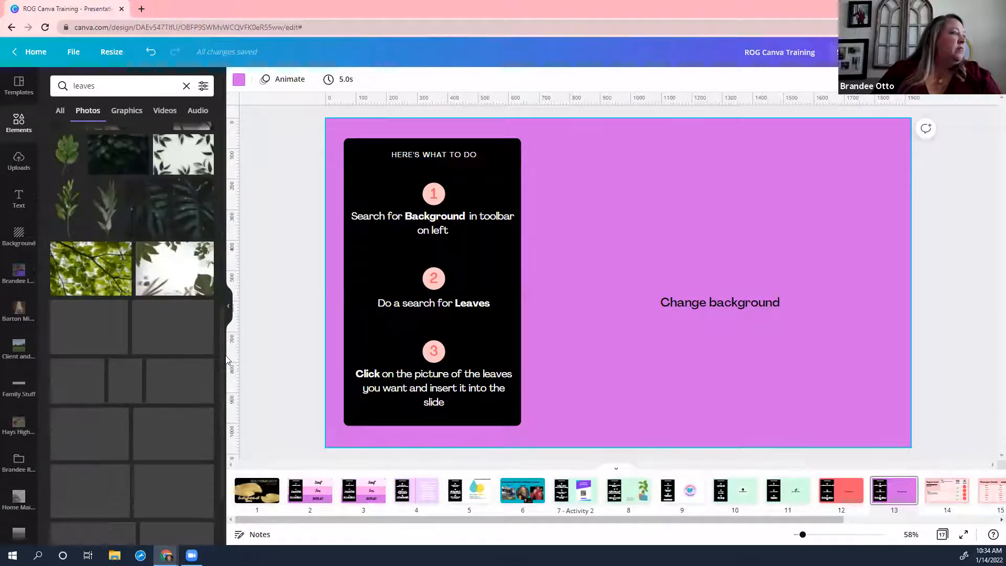
pyautogui.scroll(-2, 221, 318)
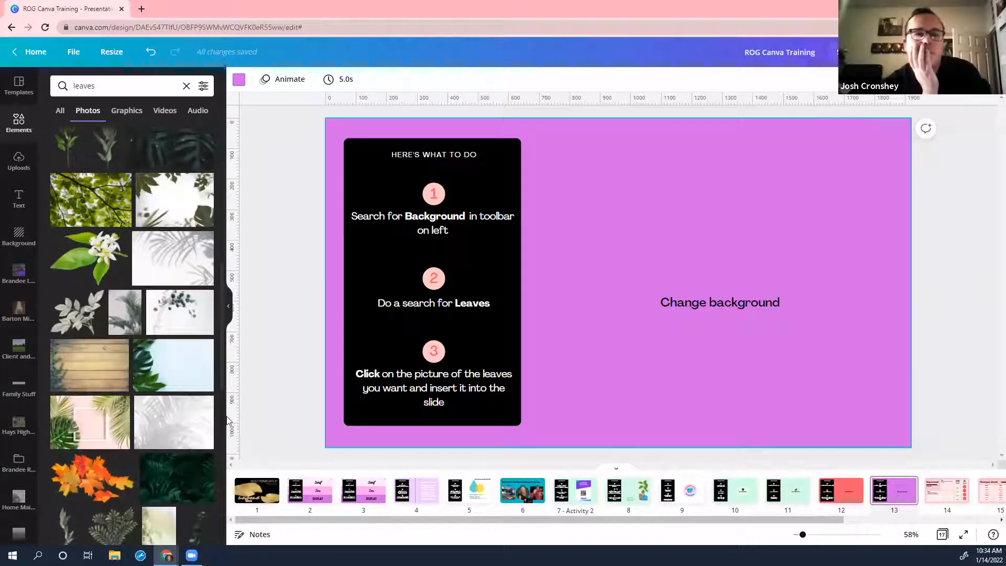
pyautogui.scroll(-3, 229, 422)
pyautogui.scroll(-3, 227, 446)
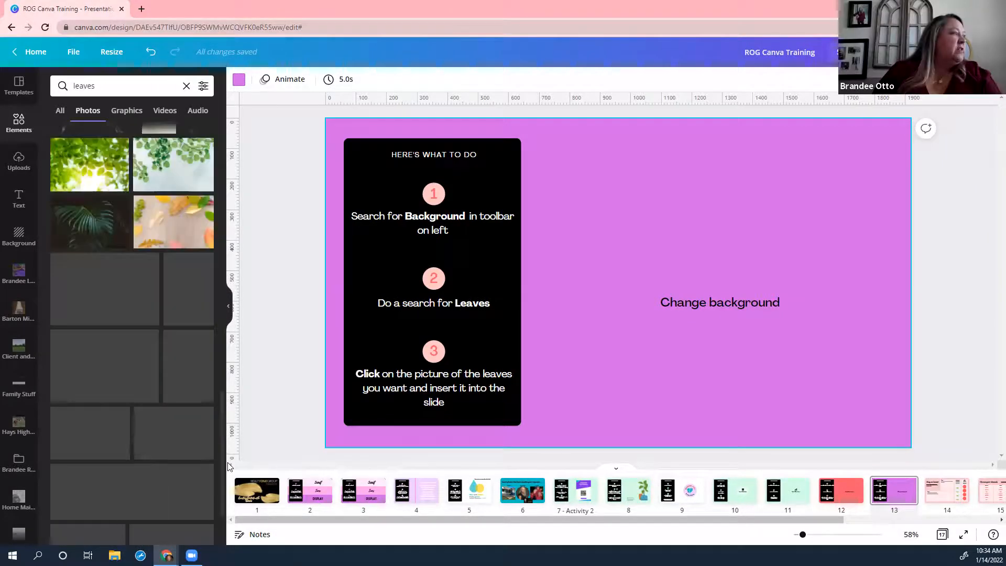
pyautogui.scroll(-2, 216, 362)
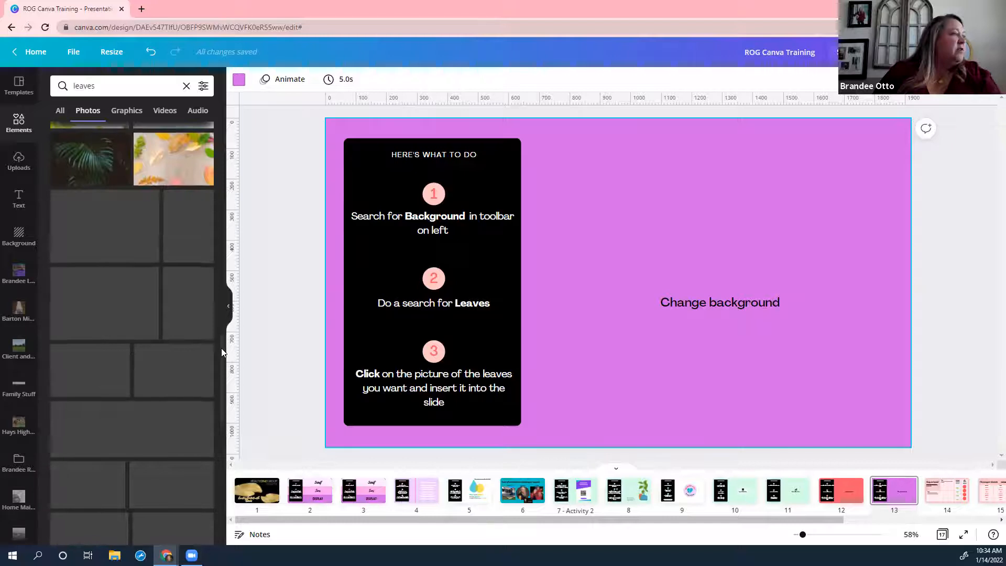
pyautogui.scroll(-2, 224, 365)
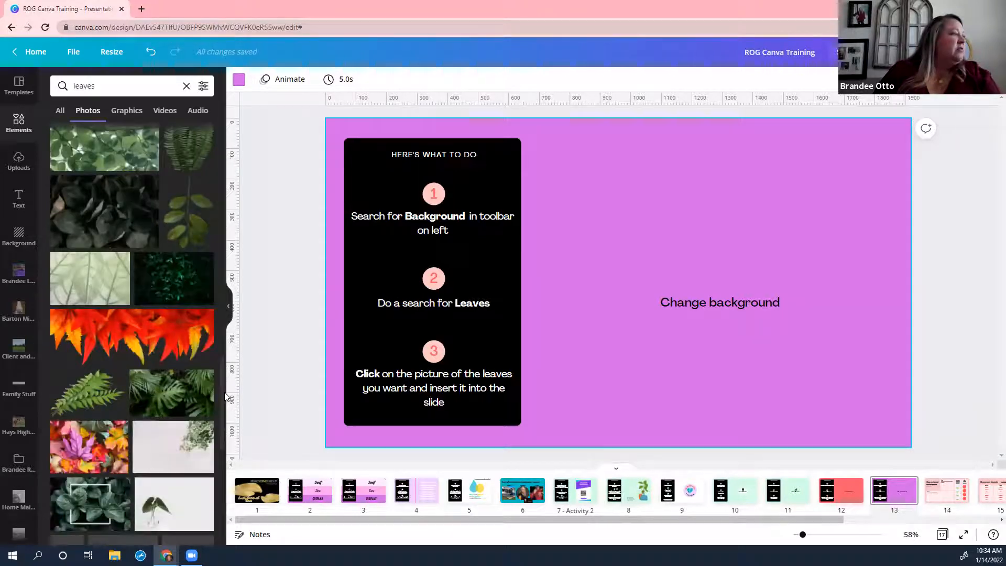
pyautogui.scroll(-2, 226, 384)
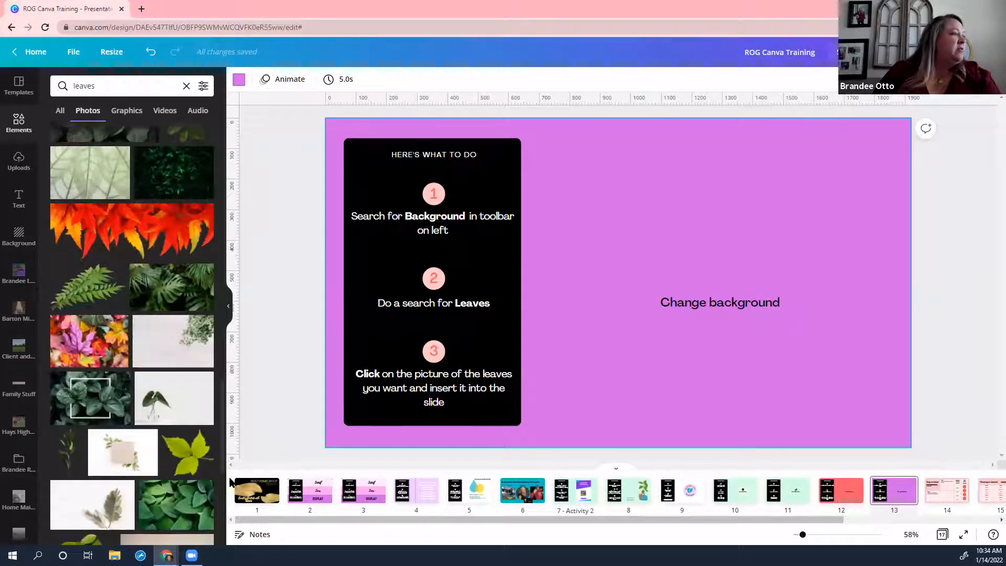
pyautogui.scroll(-4, 227, 440)
pyautogui.scroll(-3, 224, 414)
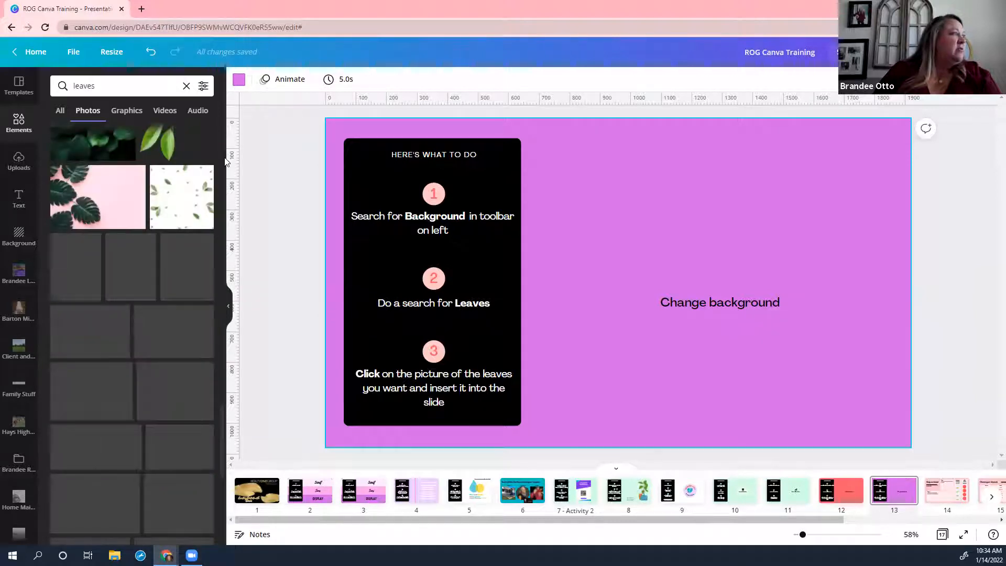
# Step: Search the photos for "leavesfall" and insert the photo of dry brown maple-like leaves covering the ground on slide 13
pyautogui.click(119, 86)
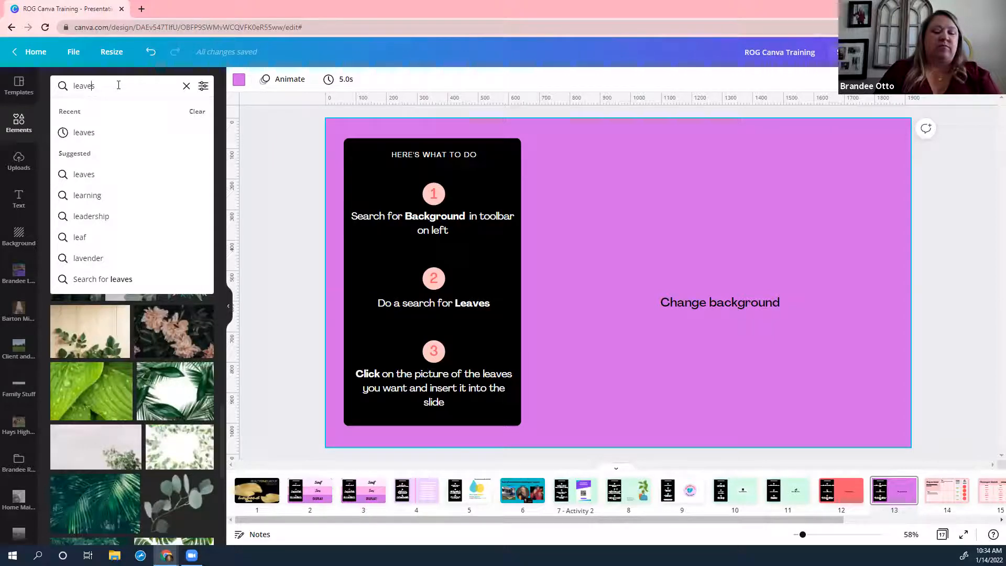
pyautogui.press('Return')
pyautogui.write('fall')
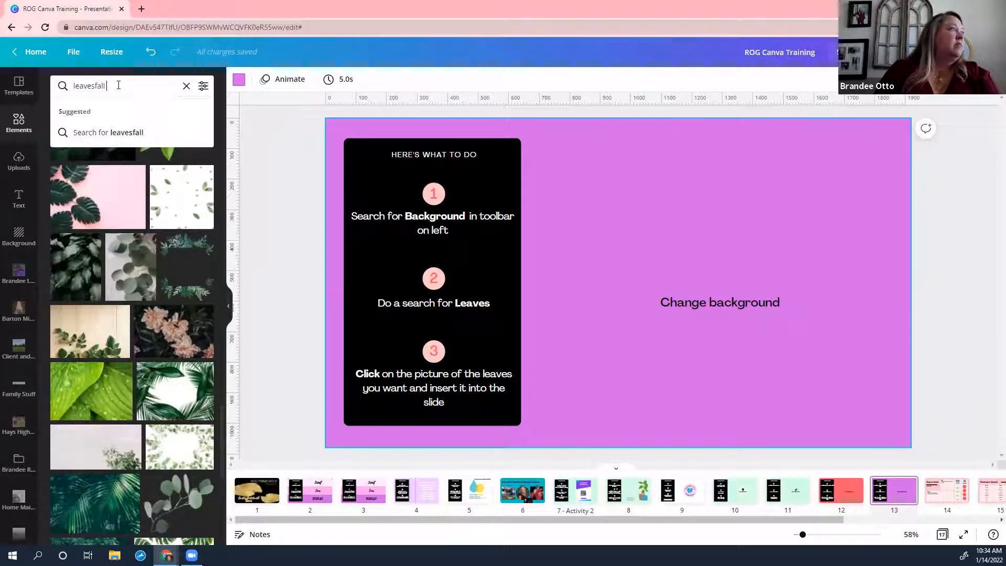
pyautogui.press('Return')
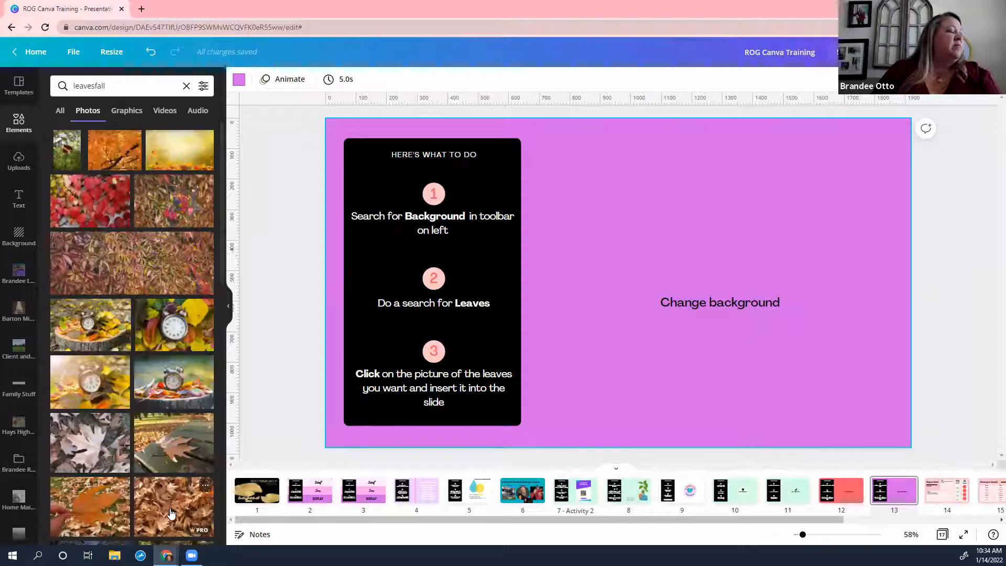
pyautogui.click(171, 513)
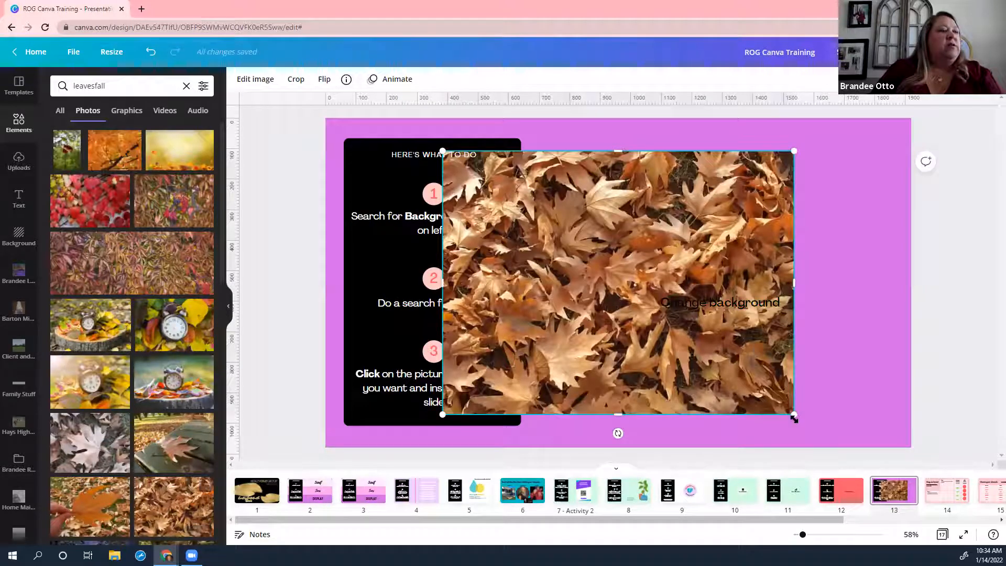
# Step: Enlarge the brown leaves photo until it covers all of slide 13
pyautogui.moveTo(908, 430); pyautogui.dragTo(921, 432)
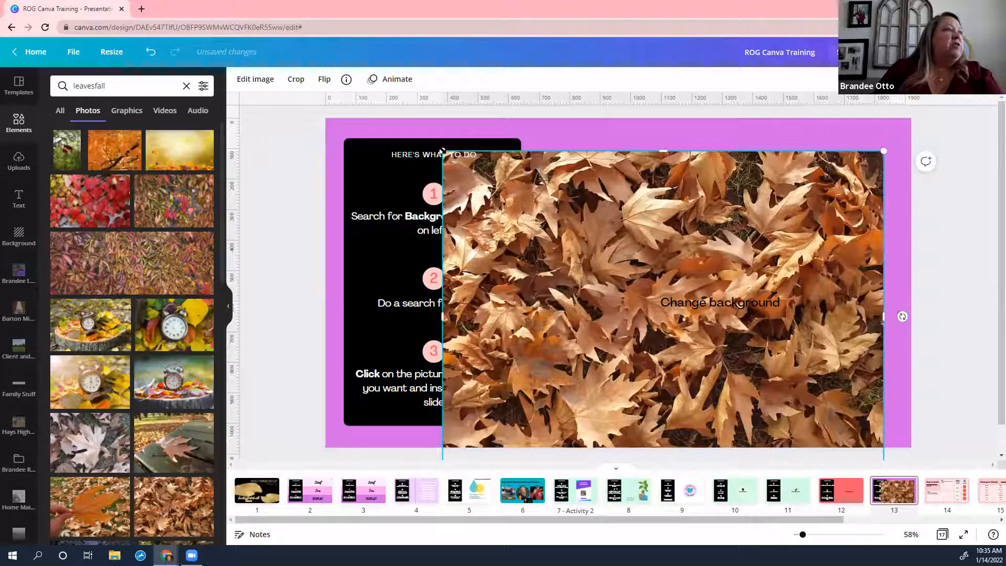
pyautogui.moveTo(311, 115); pyautogui.dragTo(276, 115)
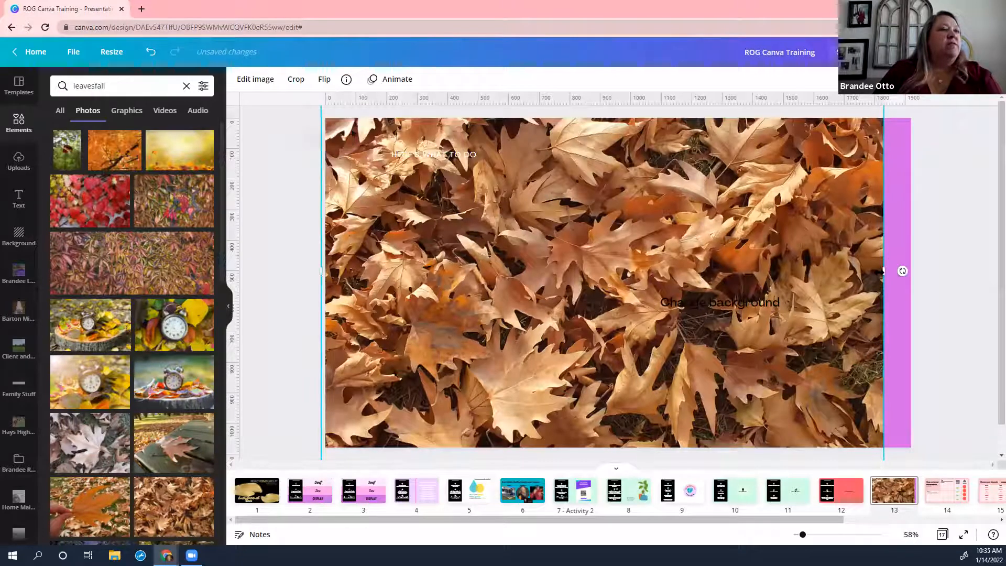
pyautogui.moveTo(919, 271); pyautogui.dragTo(921, 273)
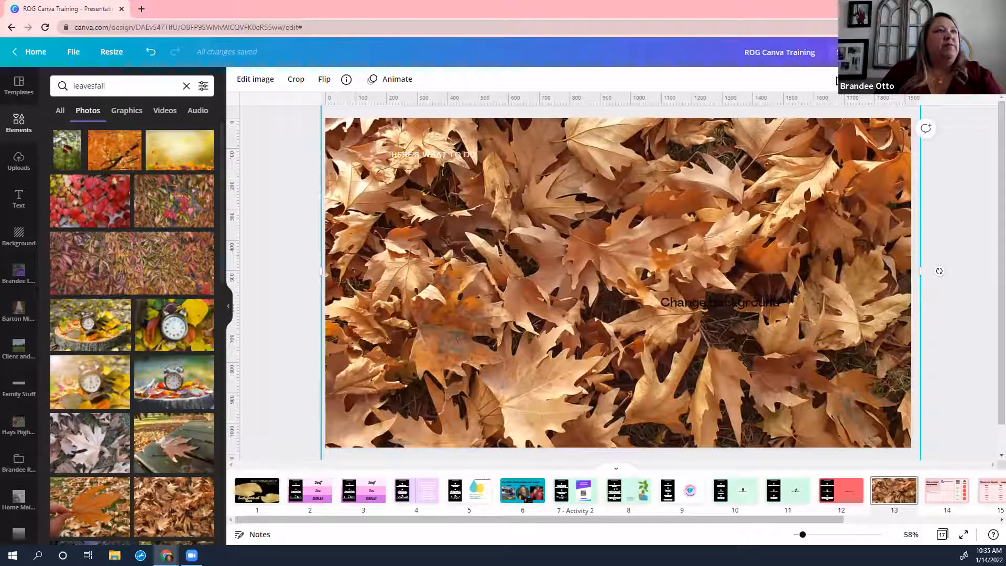
# Step: Send the leaves photo backward behind the instruction panel and its text, and delete the photo from slide 13
pyautogui.click(848, 92)
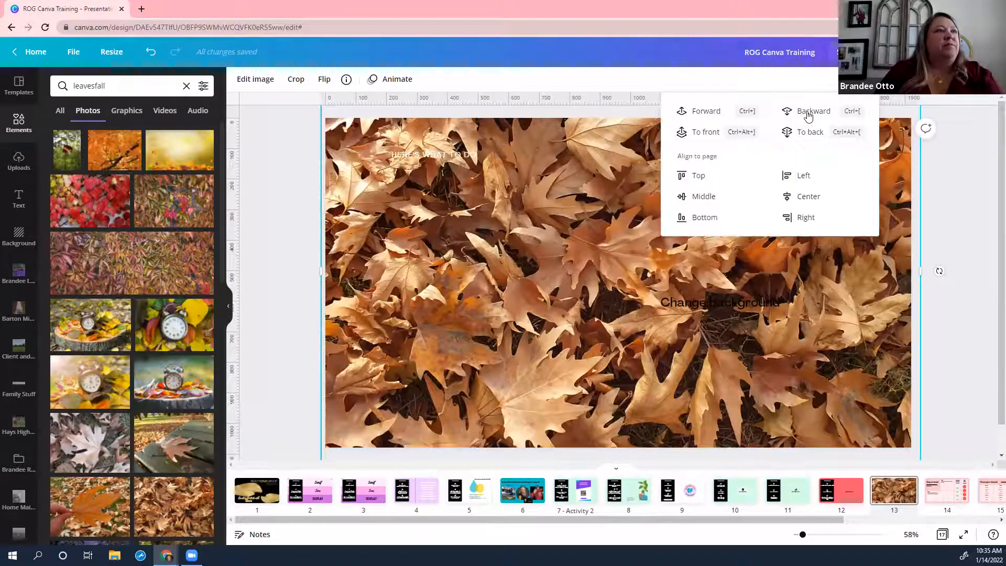
pyautogui.click(809, 112)
pyautogui.click(811, 112)
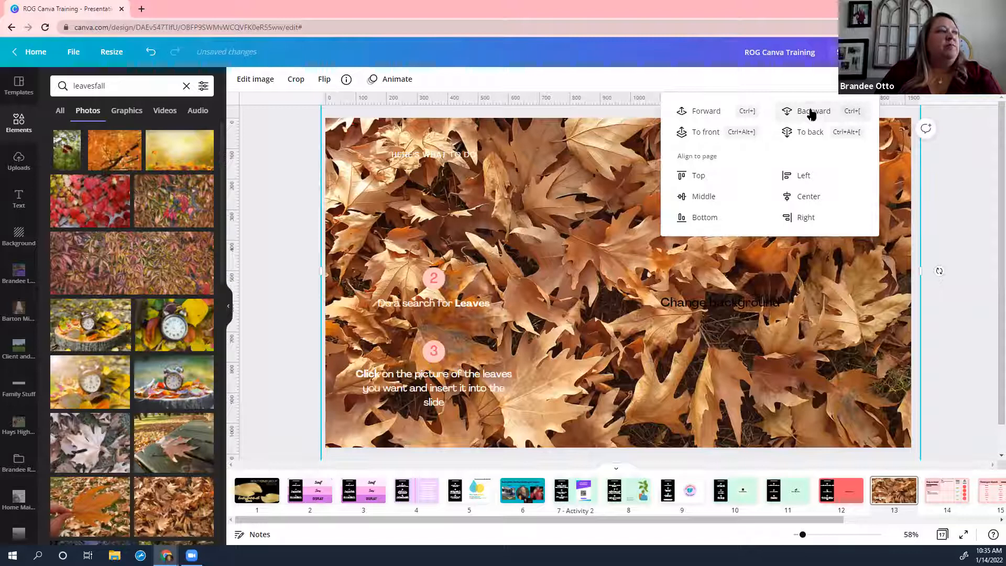
pyautogui.click(811, 112)
pyautogui.click(810, 110)
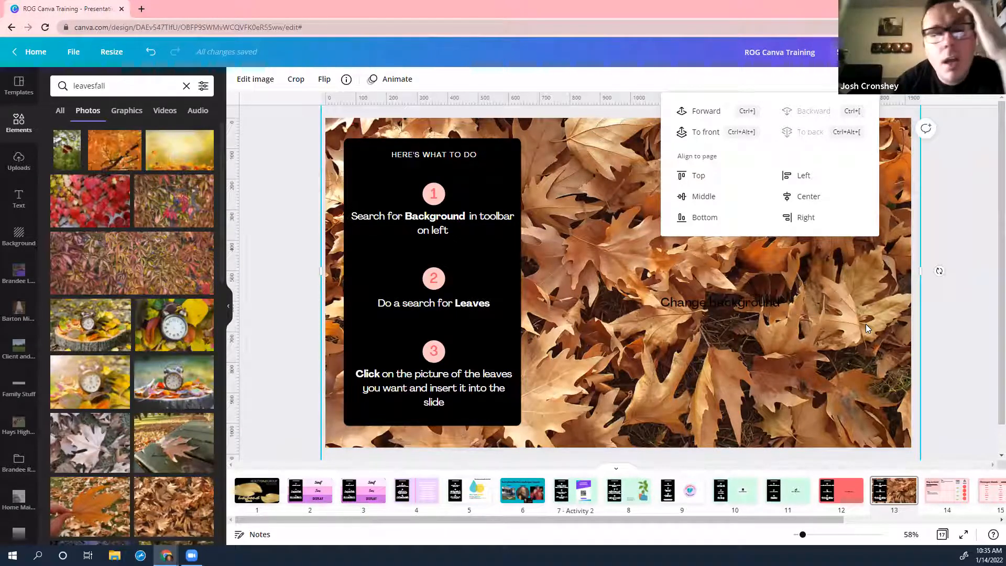
pyautogui.click(802, 389)
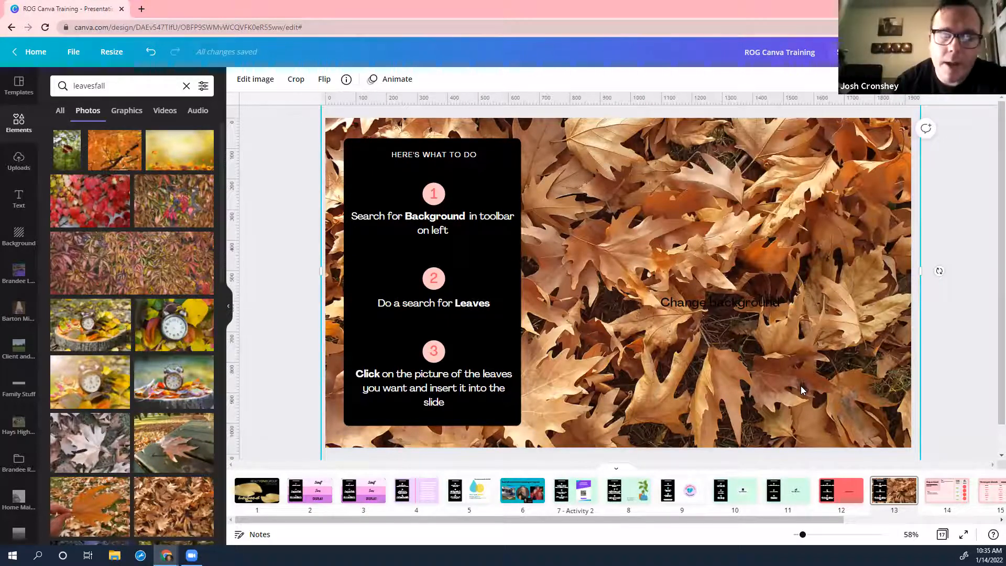
pyautogui.press('Delete')
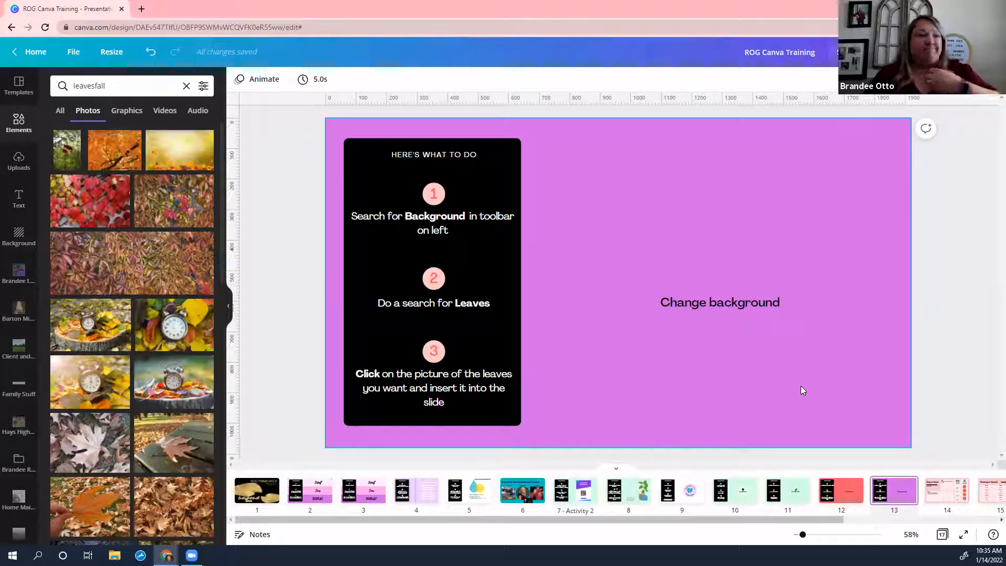
# Step: On slide 14, insert the black and gold Realty ONE Group Prosper logo from the ROG Files folder and move it over the Logo box
pyautogui.click(941, 496)
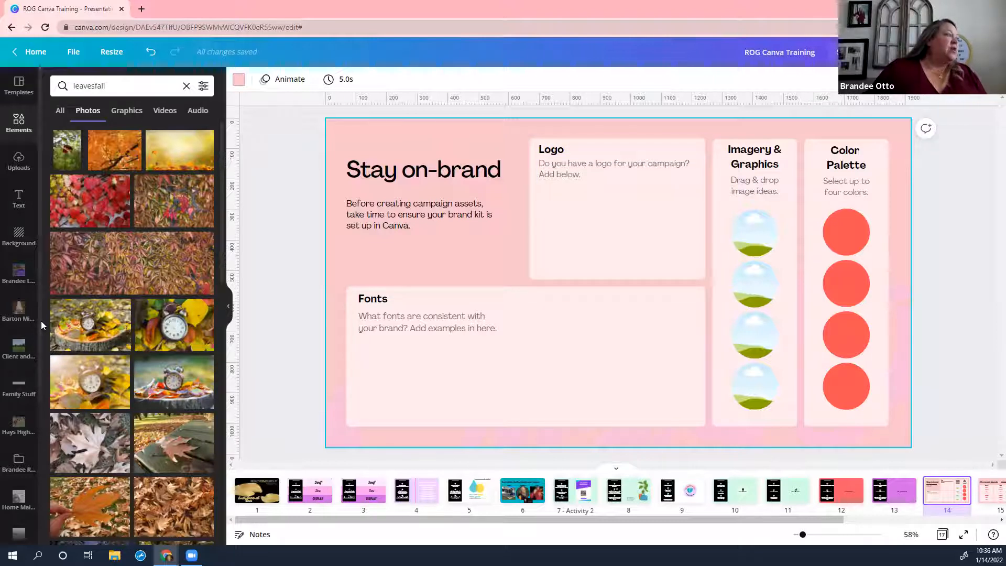
pyautogui.scroll(-3, 42, 414)
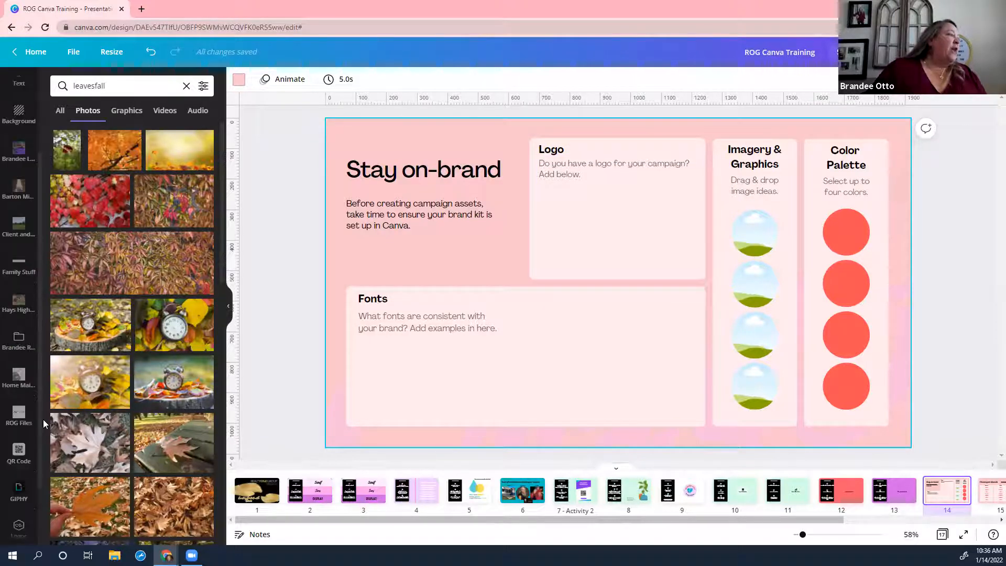
pyautogui.click(21, 393)
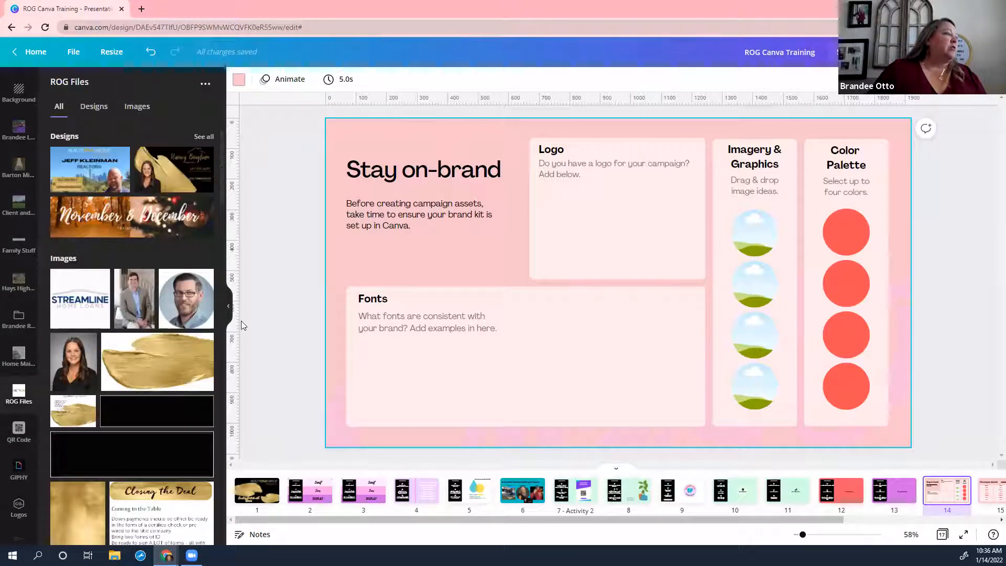
pyautogui.scroll(-1, 223, 212)
pyautogui.scroll(-5, 216, 197)
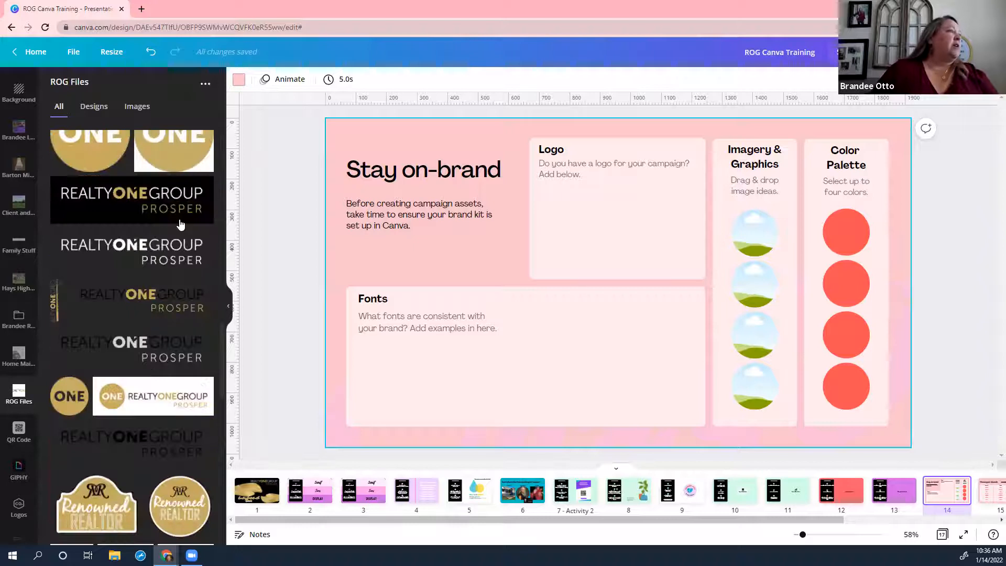
pyautogui.scroll(-1, 181, 225)
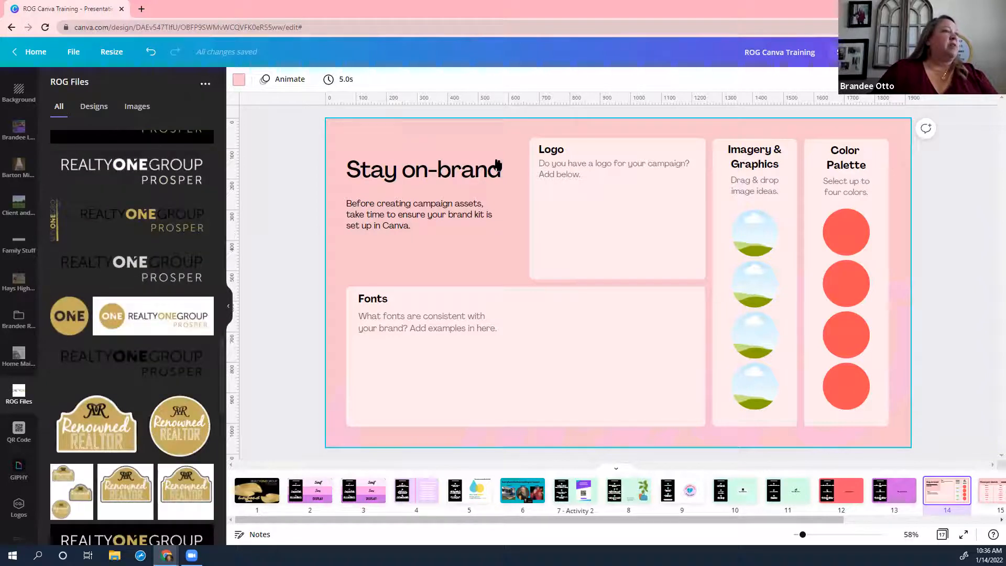
pyautogui.moveTo(592, 209); pyautogui.dragTo(561, 239)
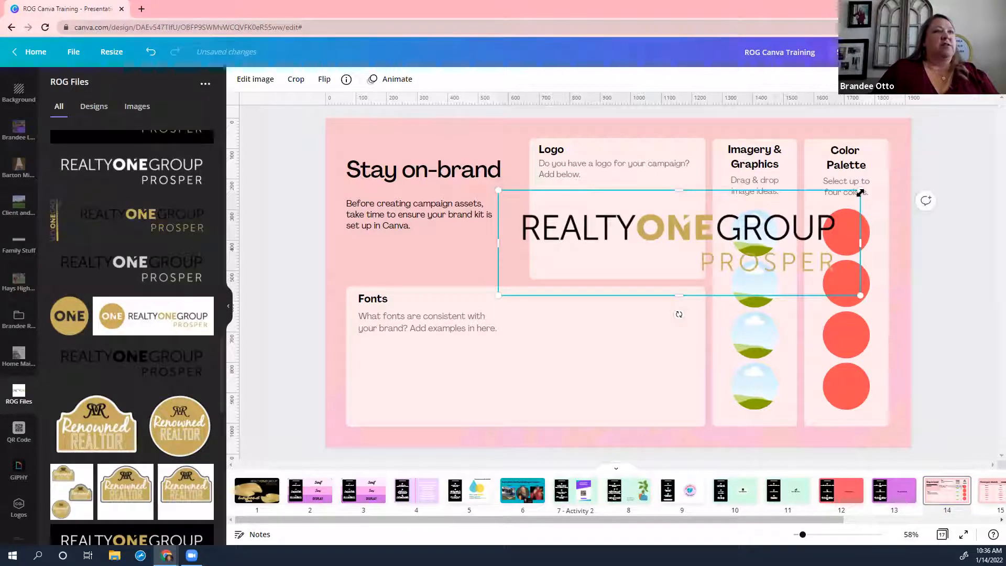
# Step: Shrink the Realty ONE Group Prosper logo on slide 14 to about the Logo box's width and center it in the box
pyautogui.moveTo(654, 227); pyautogui.dragTo(697, 237)
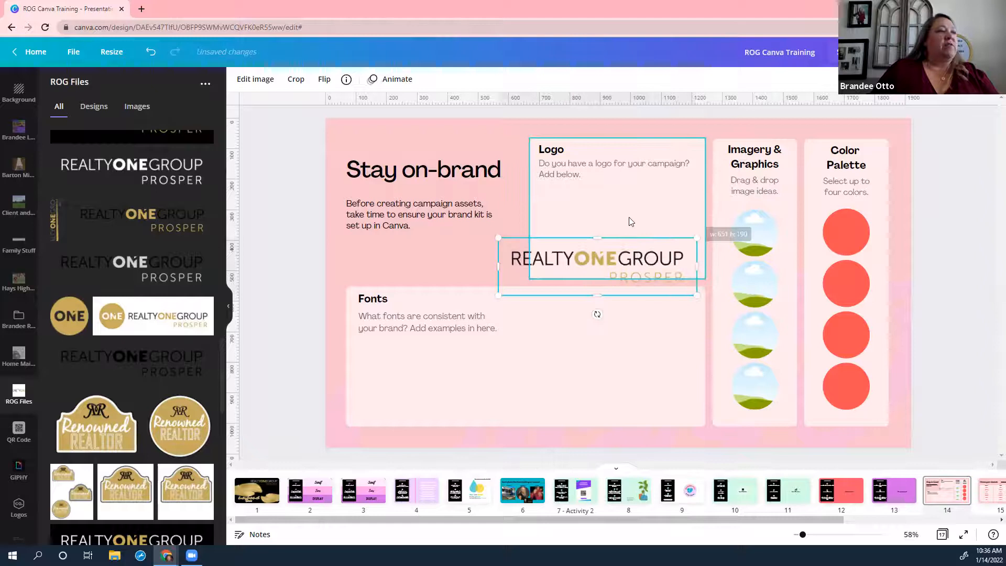
pyautogui.moveTo(592, 273); pyautogui.dragTo(629, 213)
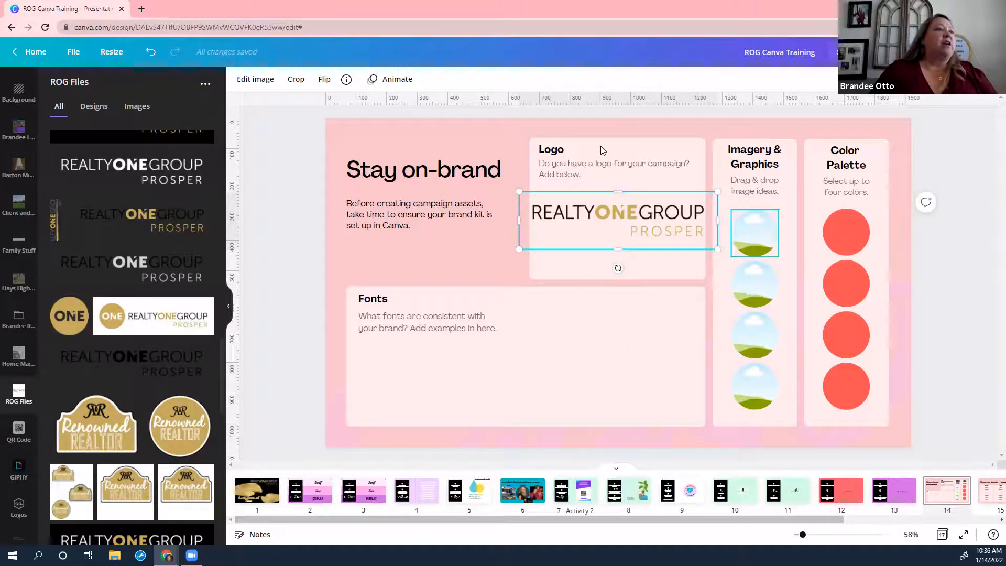
# Step: Recolor the four Color Palette circles from first to last with the logo's gold #c9ac5f, black, the logo's lighter gold, and white
pyautogui.click(862, 242)
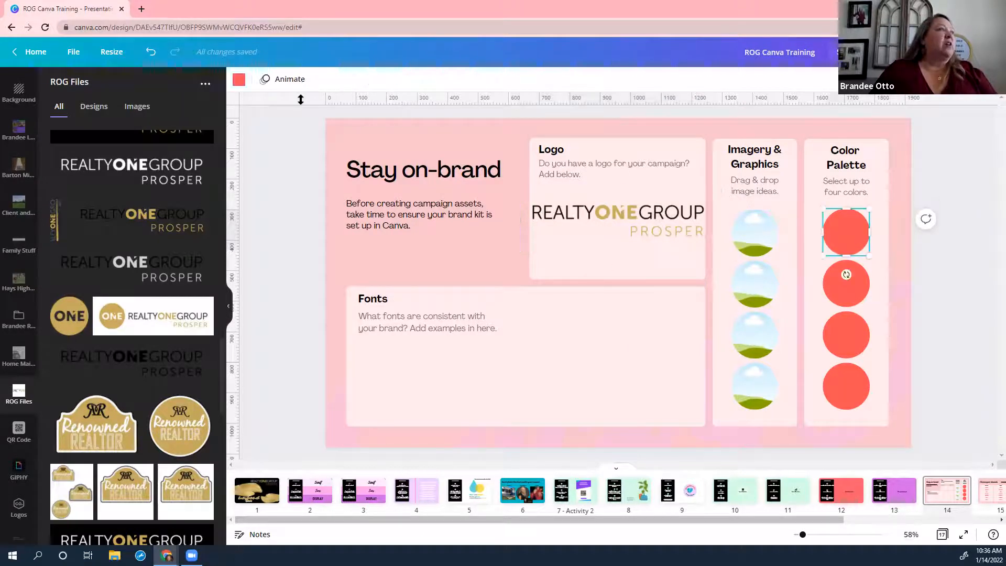
pyautogui.click(239, 80)
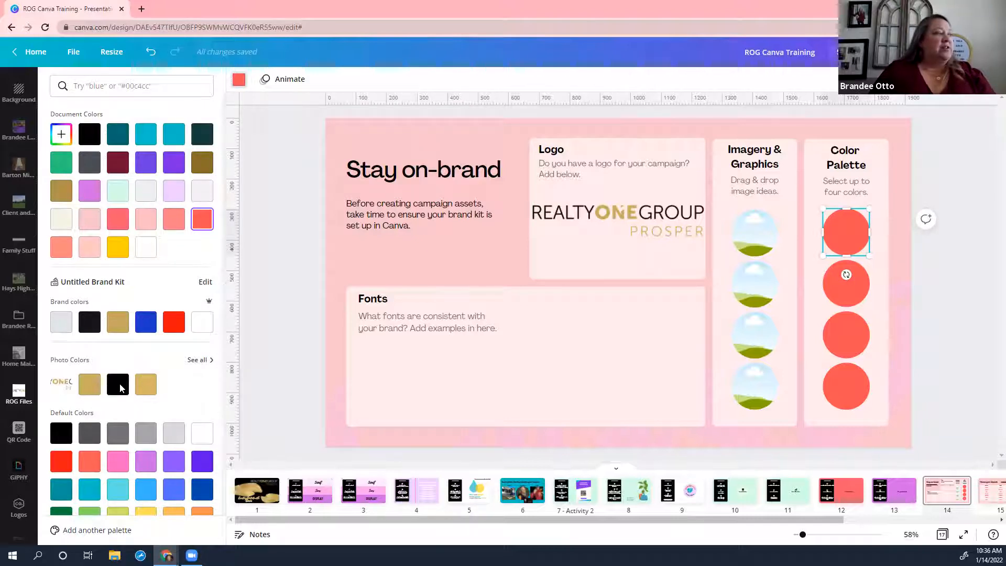
pyautogui.click(87, 389)
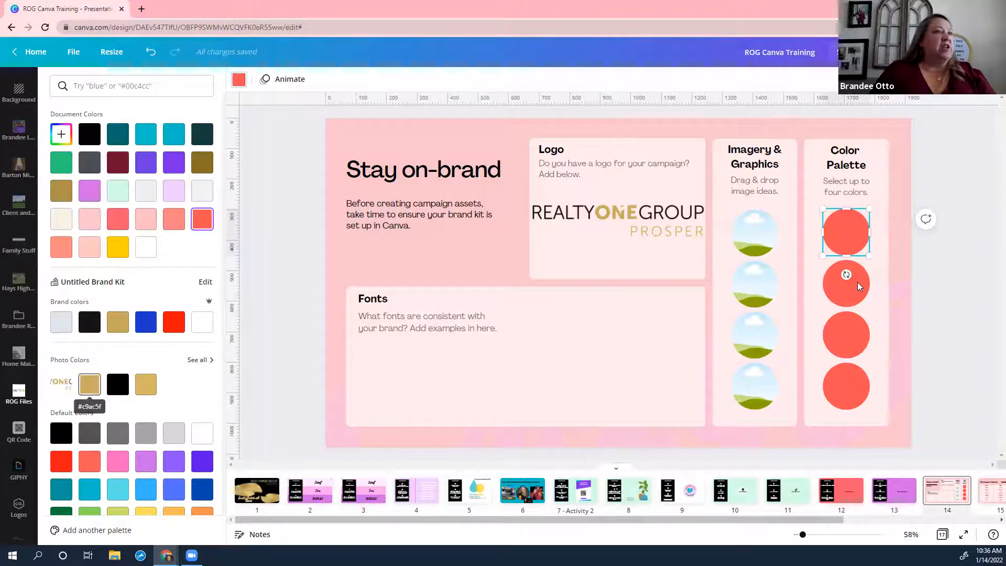
pyautogui.click(861, 285)
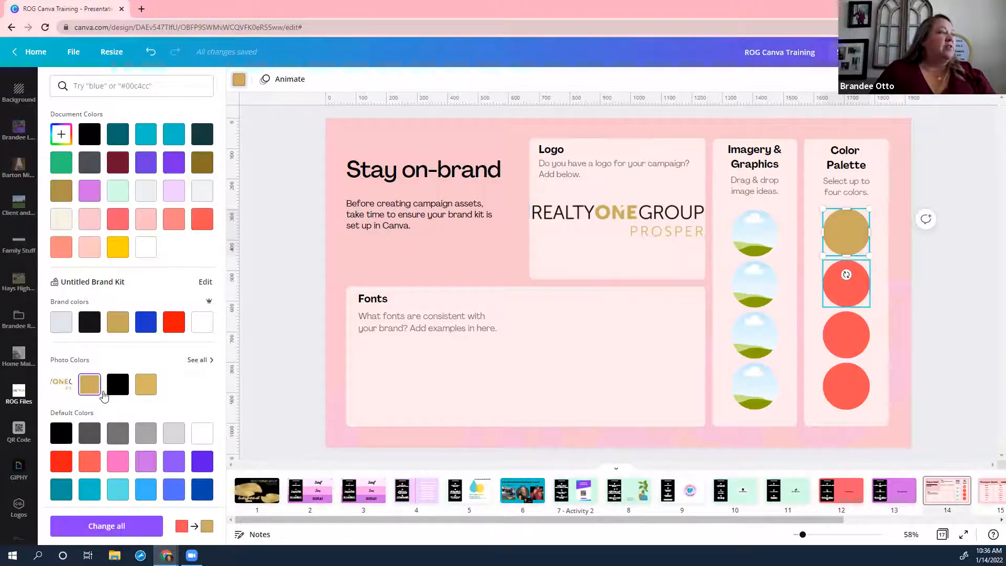
pyautogui.click(118, 384)
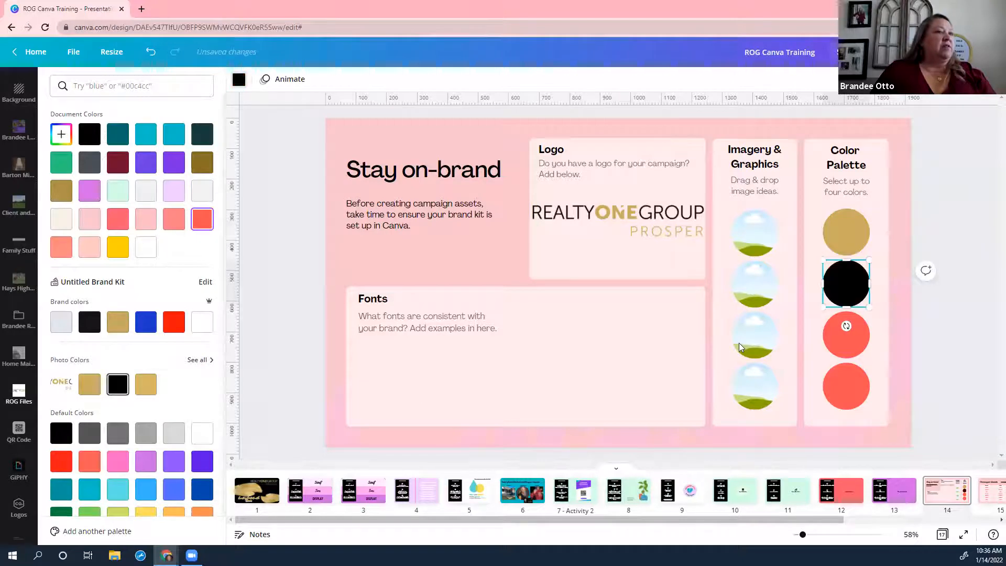
pyautogui.click(837, 343)
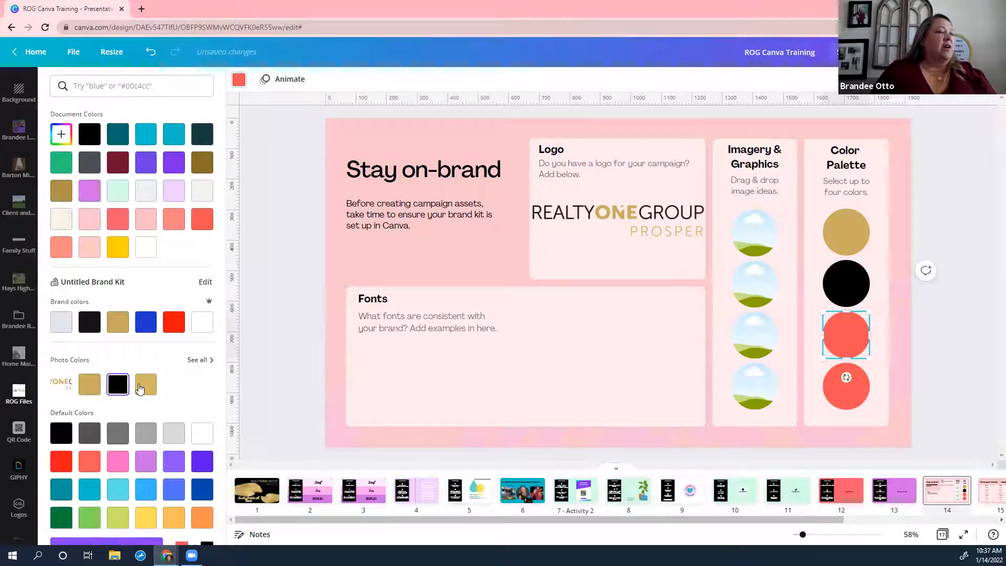
pyautogui.click(835, 386)
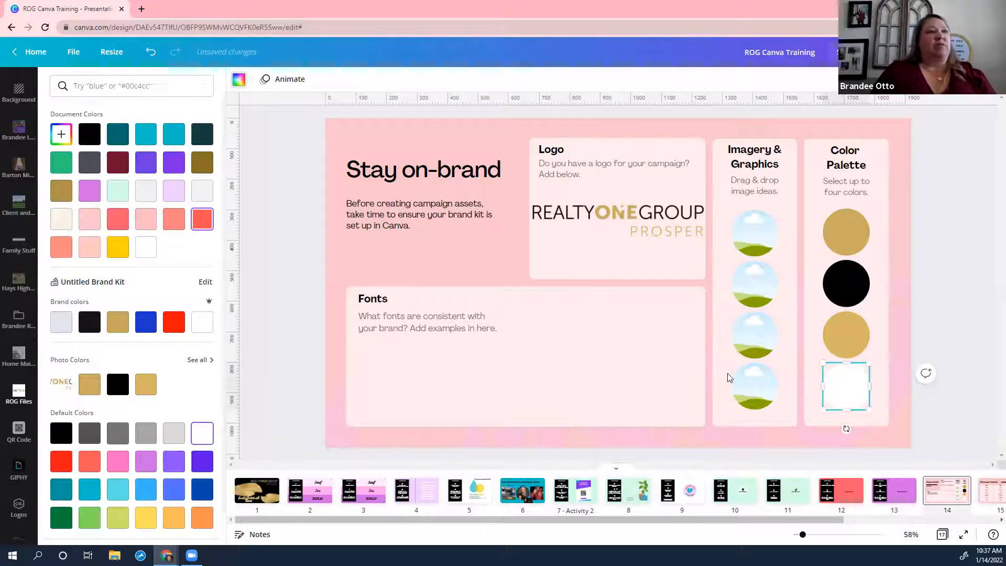
pyautogui.click(788, 407)
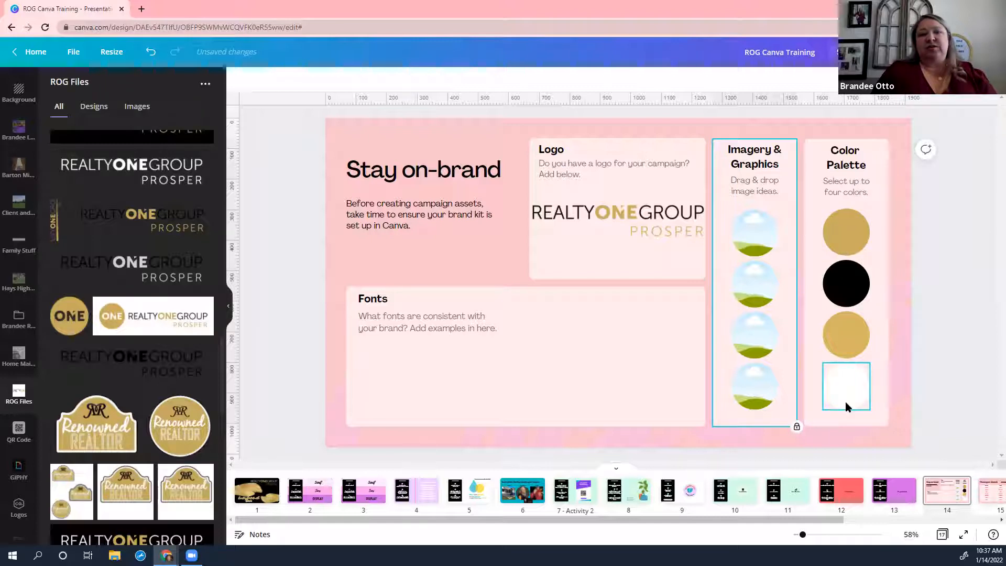
# Step: Delete the logo from slide 14 and place the ROG Files portrait of the man in the gray blazer in the Logo box
pyautogui.click(659, 229)
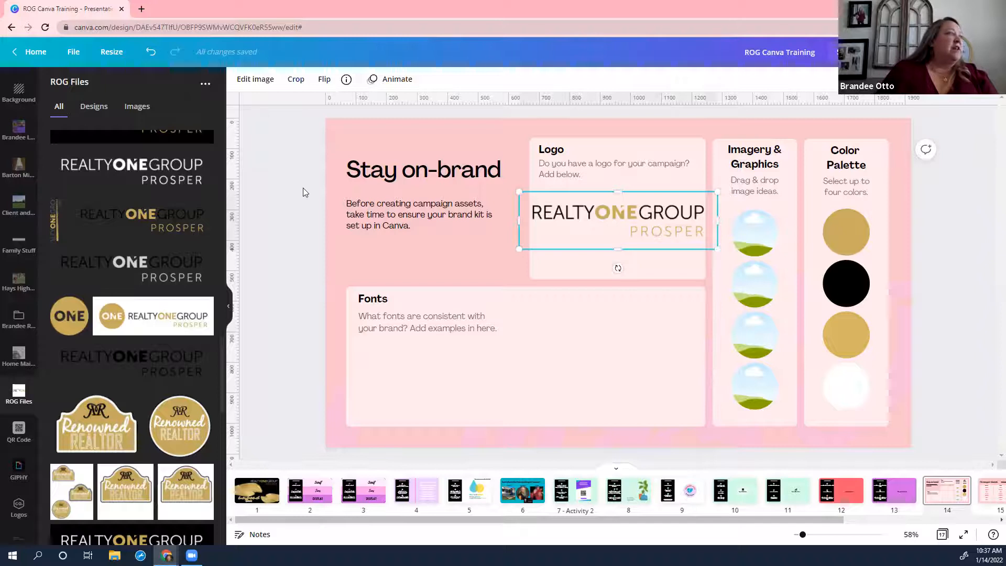
pyautogui.press('Delete')
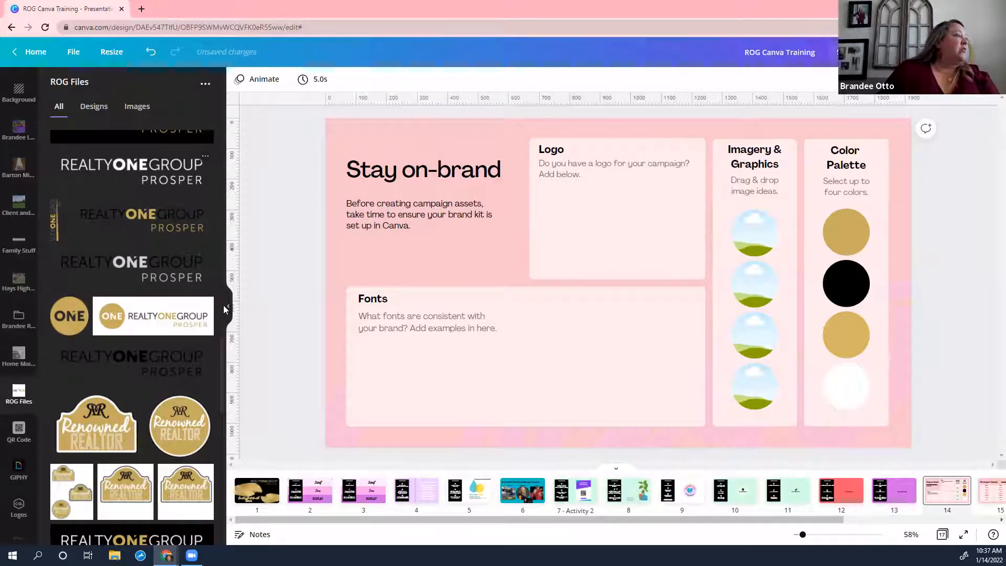
pyautogui.moveTo(221, 358); pyautogui.dragTo(228, 115)
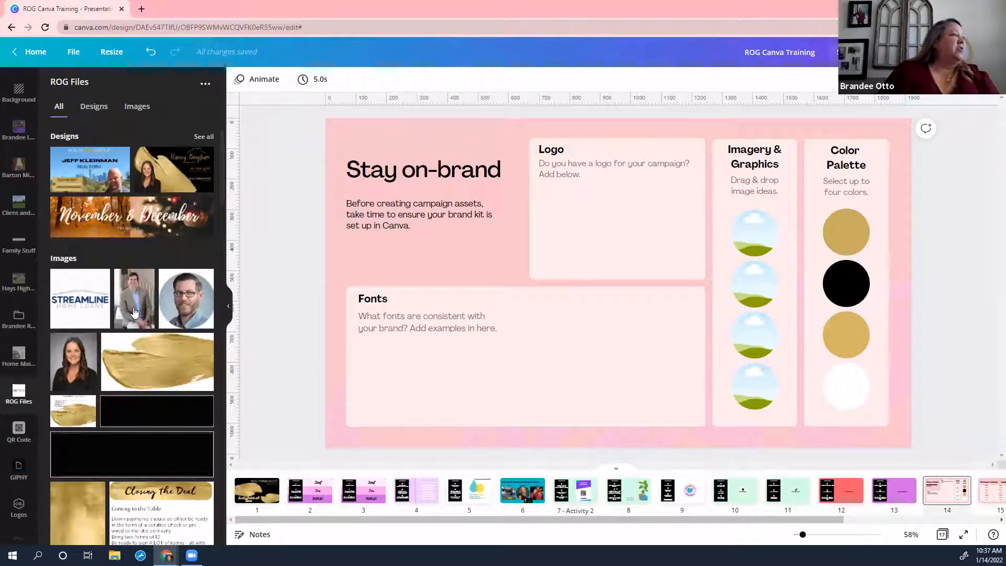
pyautogui.moveTo(134, 311); pyautogui.dragTo(540, 401)
pyautogui.moveTo(592, 269); pyautogui.dragTo(622, 223)
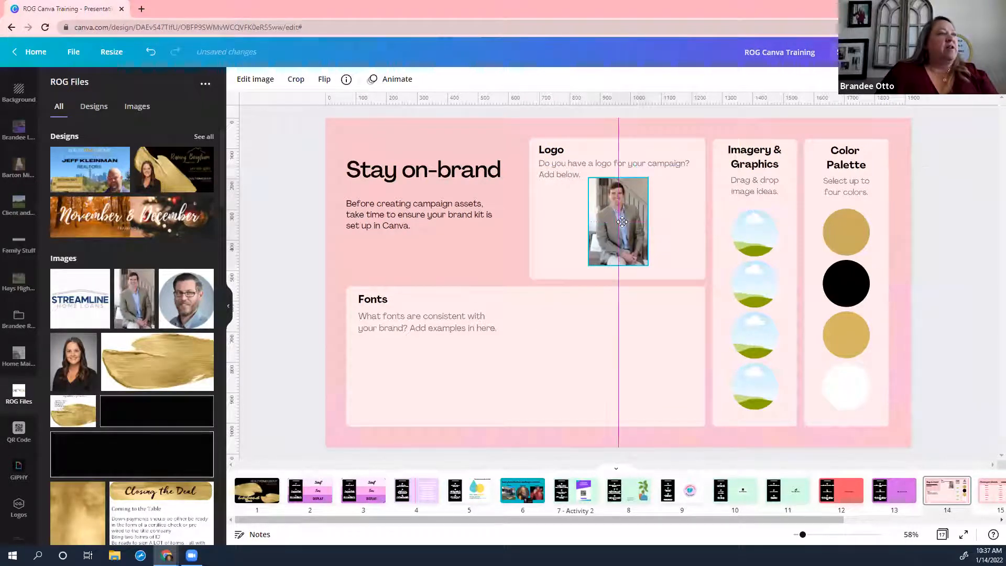
# Step: Recolor the first three Color Palette circles with the portrait's photo colors: periwinkle blue, dark brown and medium gray
pyautogui.click(861, 231)
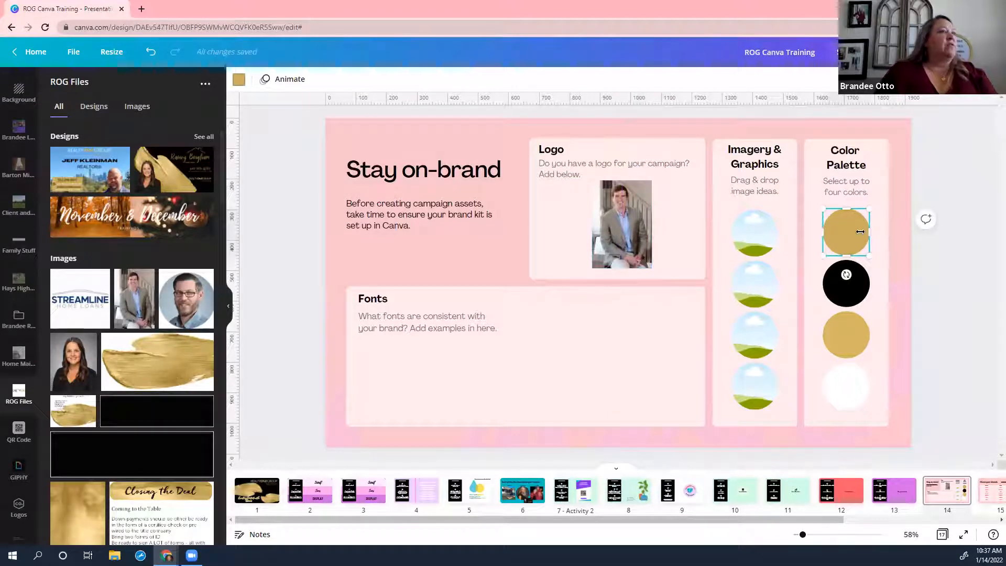
pyautogui.click(238, 80)
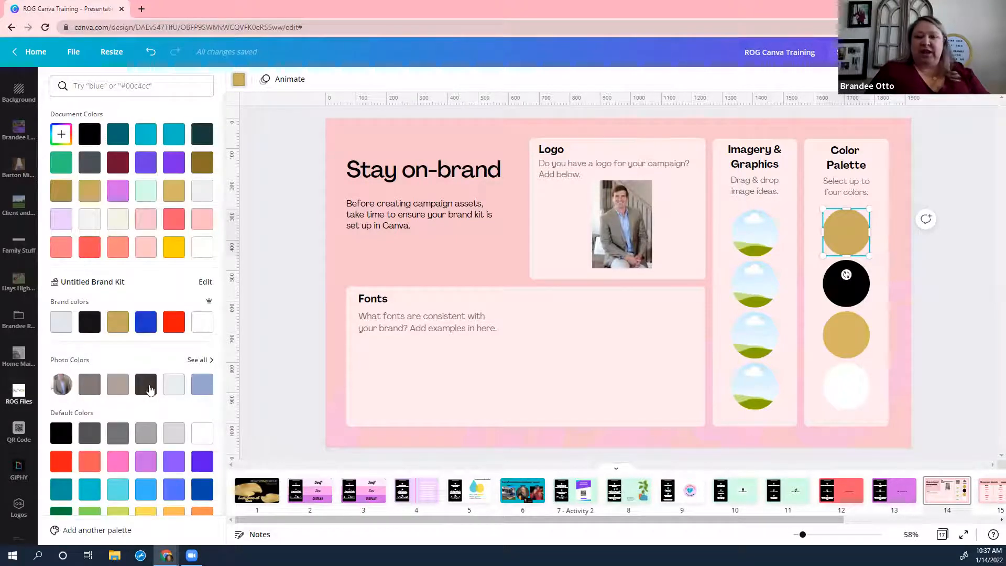
pyautogui.click(203, 388)
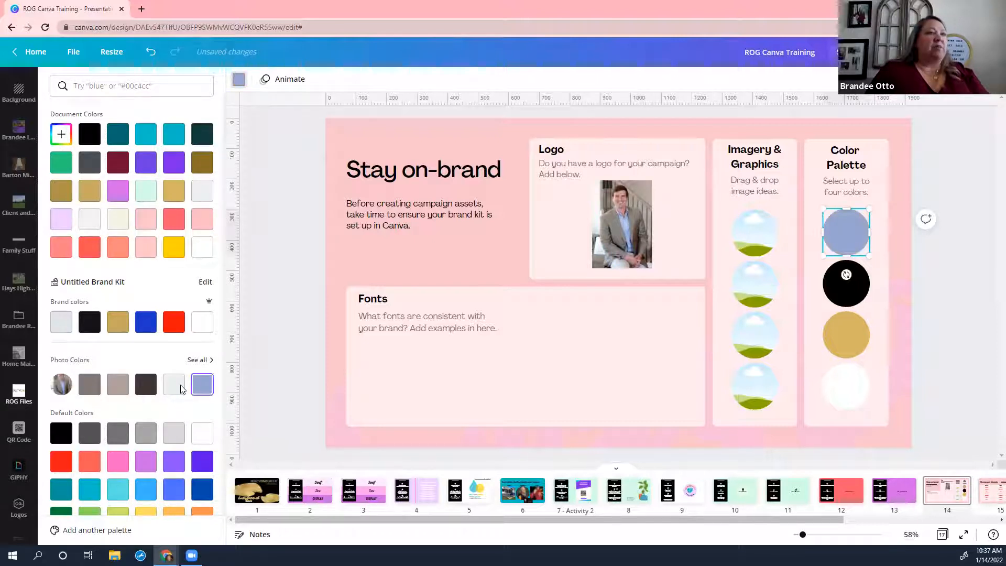
pyautogui.click(829, 285)
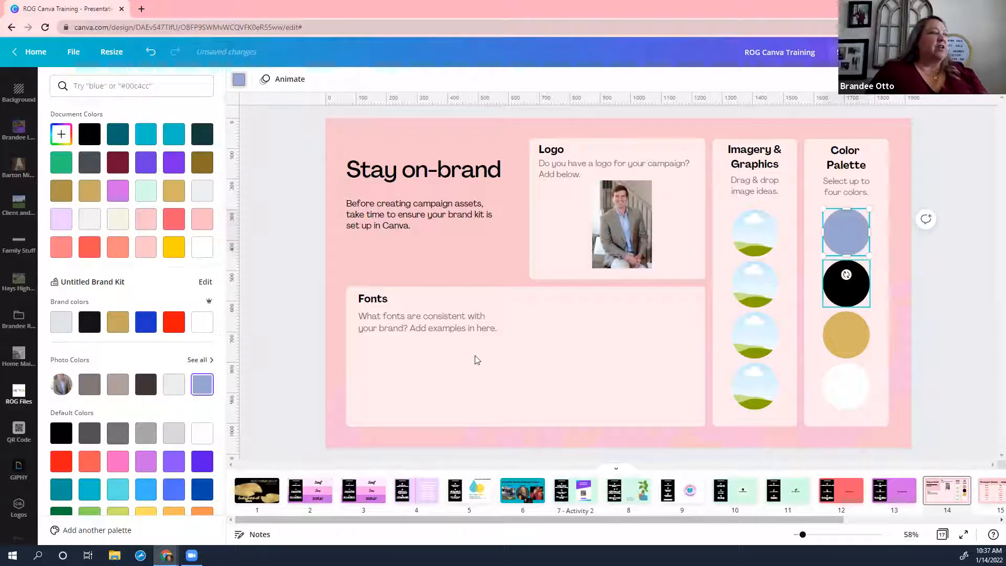
pyautogui.click(142, 386)
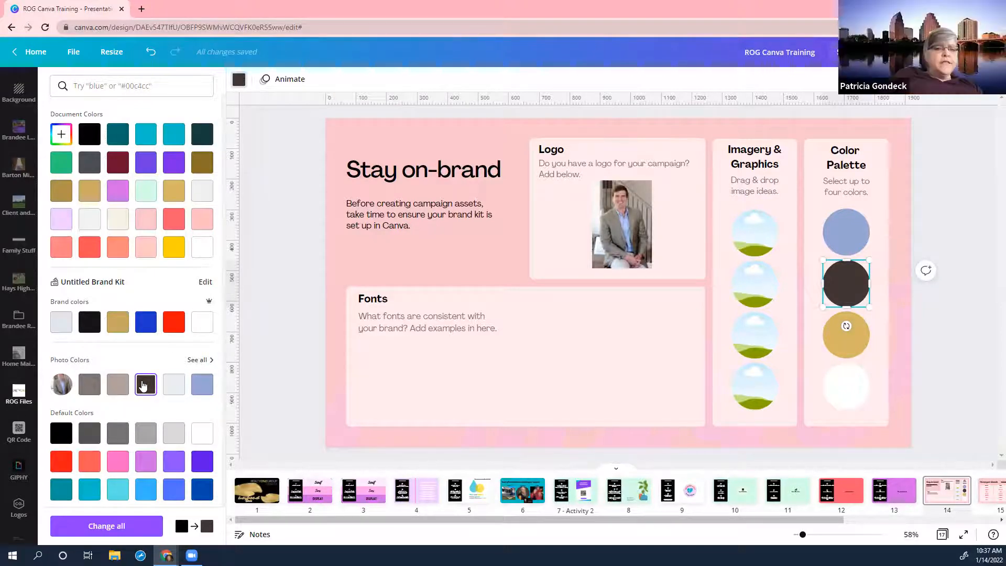
pyautogui.click(841, 340)
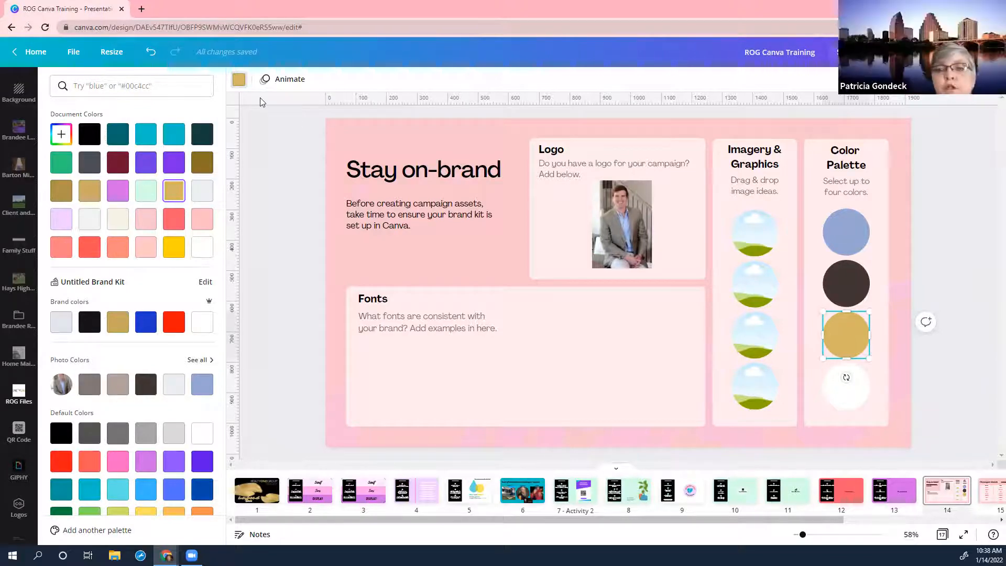
pyautogui.click(238, 82)
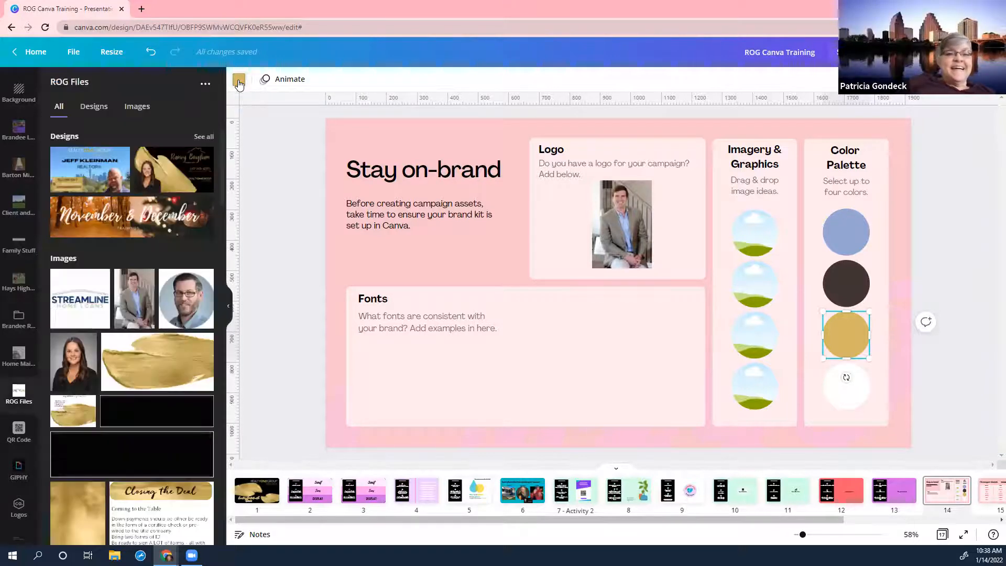
pyautogui.click(239, 82)
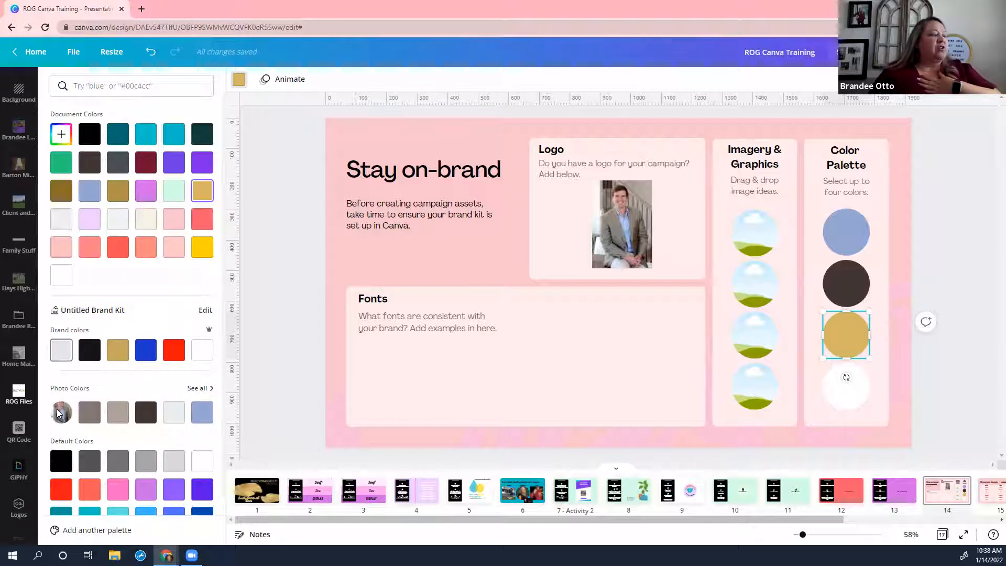
pyautogui.click(93, 415)
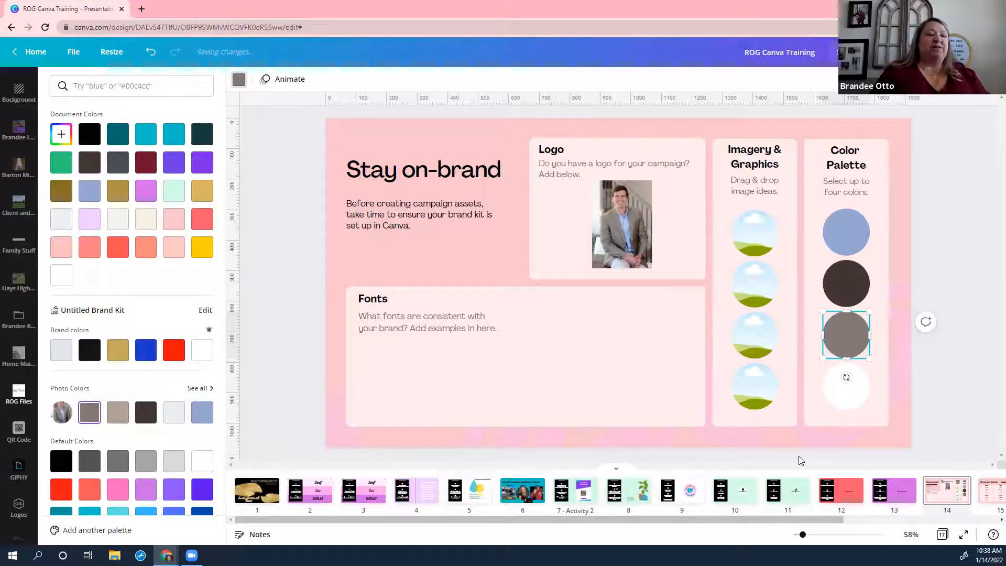
# Step: Review slides 15, 16 and 17 on choosing channels, SMART goals and making goals visual
pyautogui.click(990, 495)
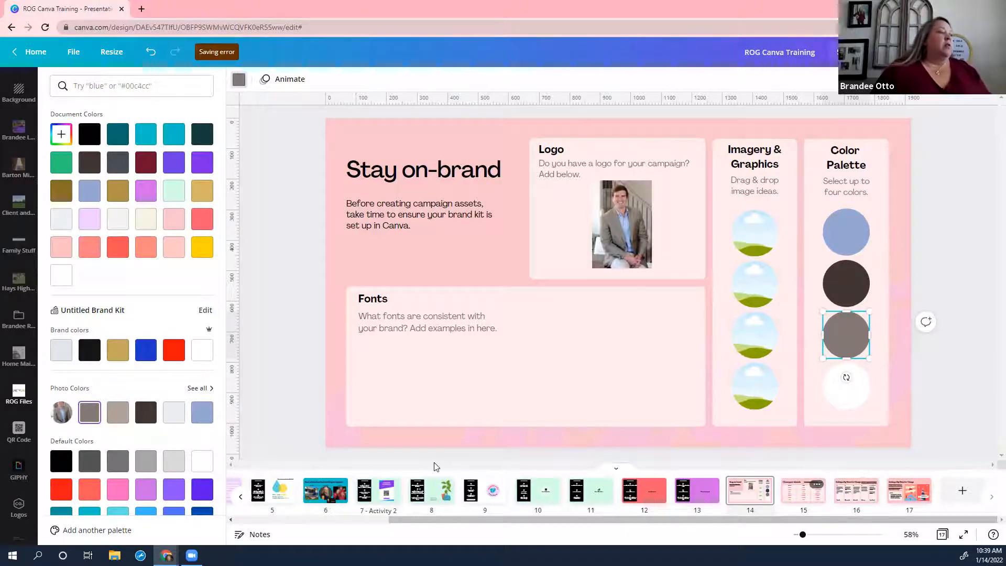
pyautogui.click(805, 494)
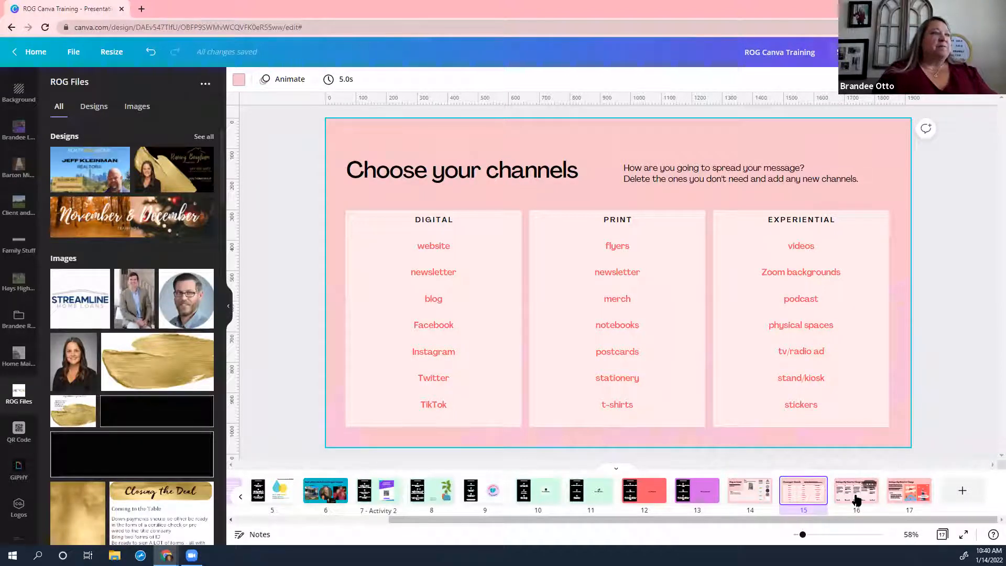
pyautogui.click(857, 498)
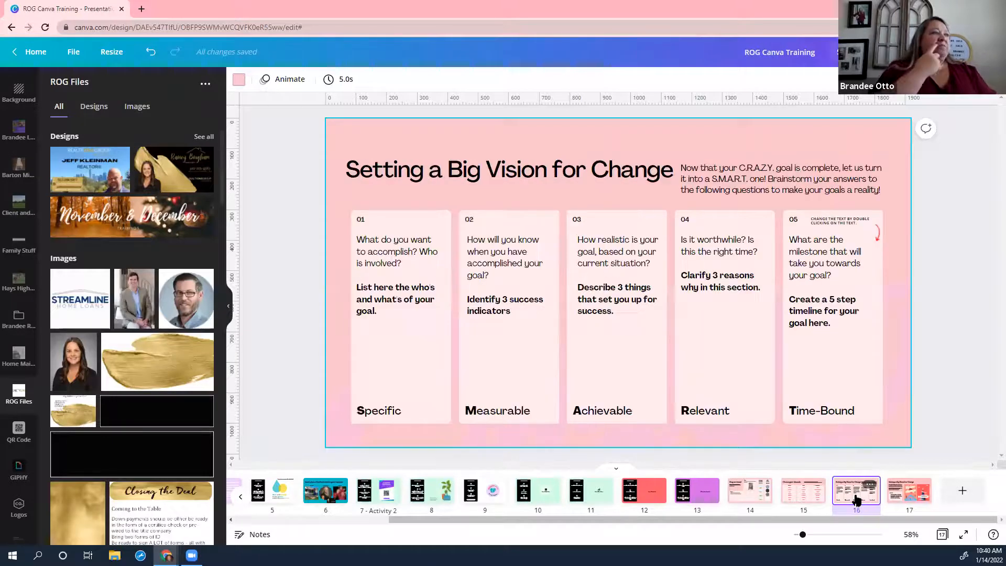
pyautogui.click(906, 497)
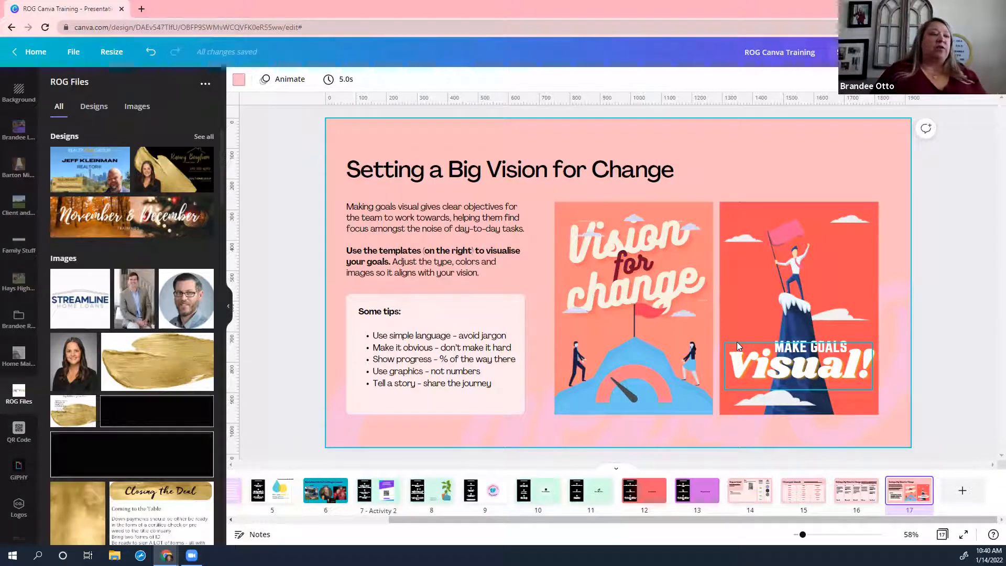
# Step: Return to the Canva home page, search templates for "Just Sold" and open the Green Rustic Home Just Sold Postcard with the brick house
pyautogui.click(37, 52)
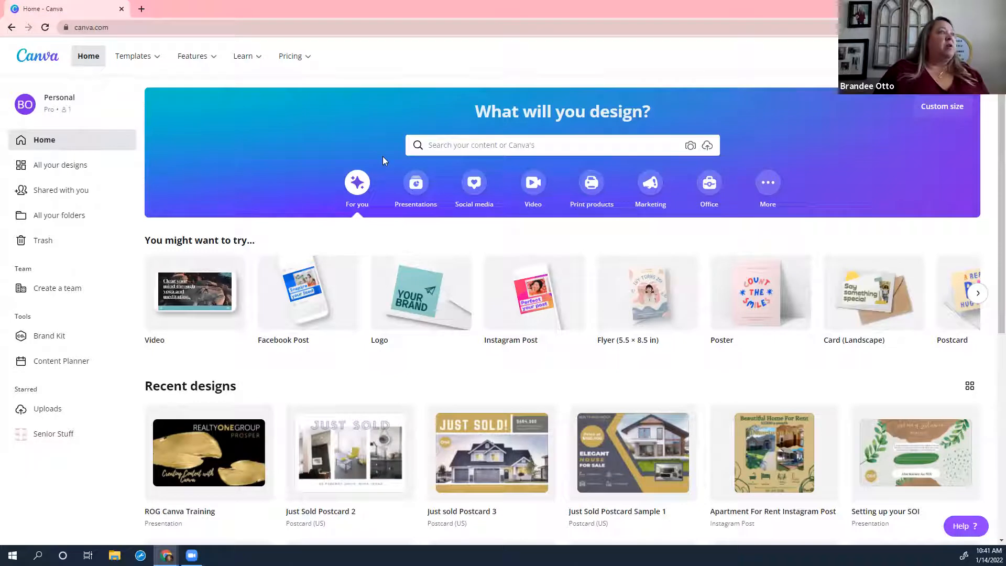
pyautogui.click(149, 59)
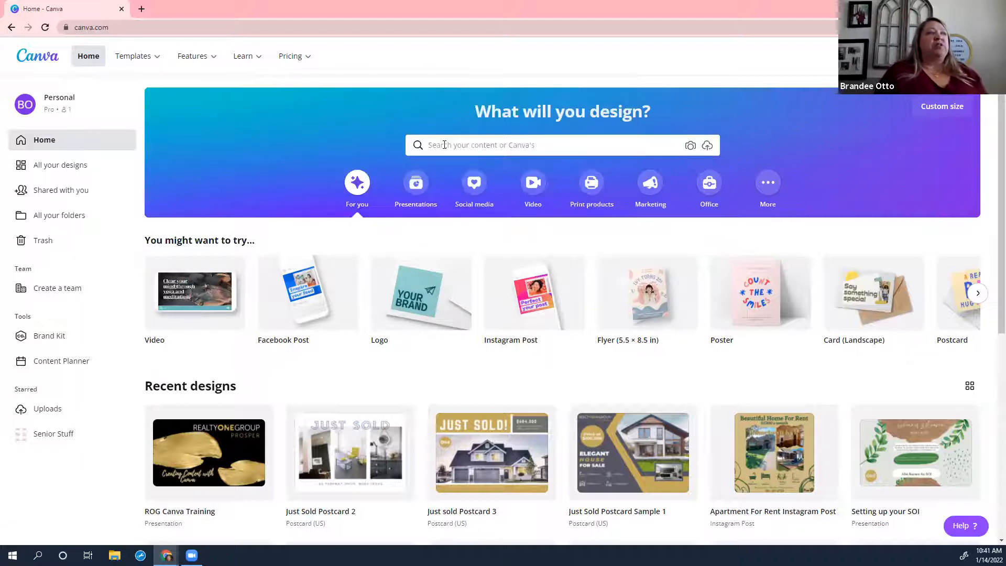
pyautogui.click(444, 144)
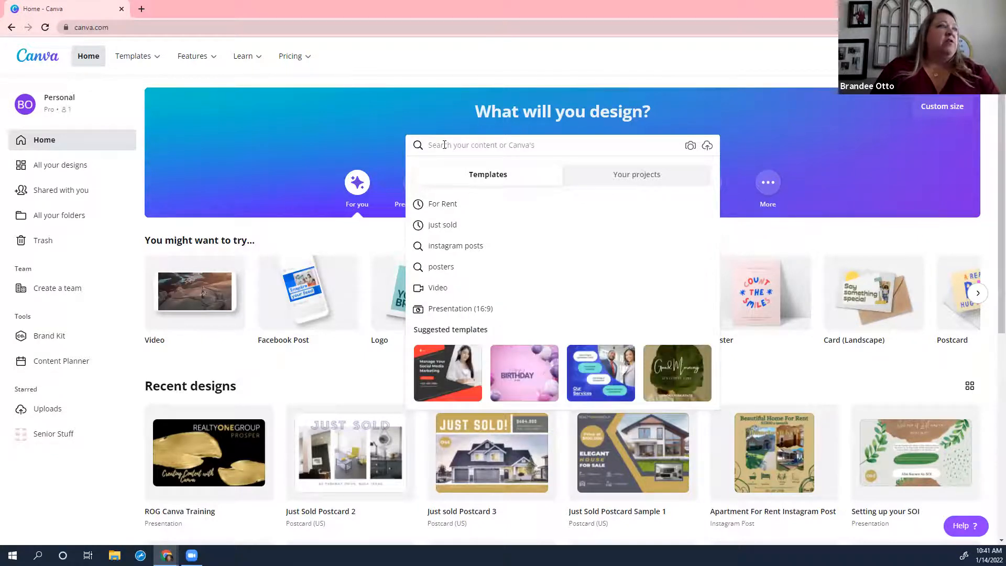
pyautogui.write('Just')
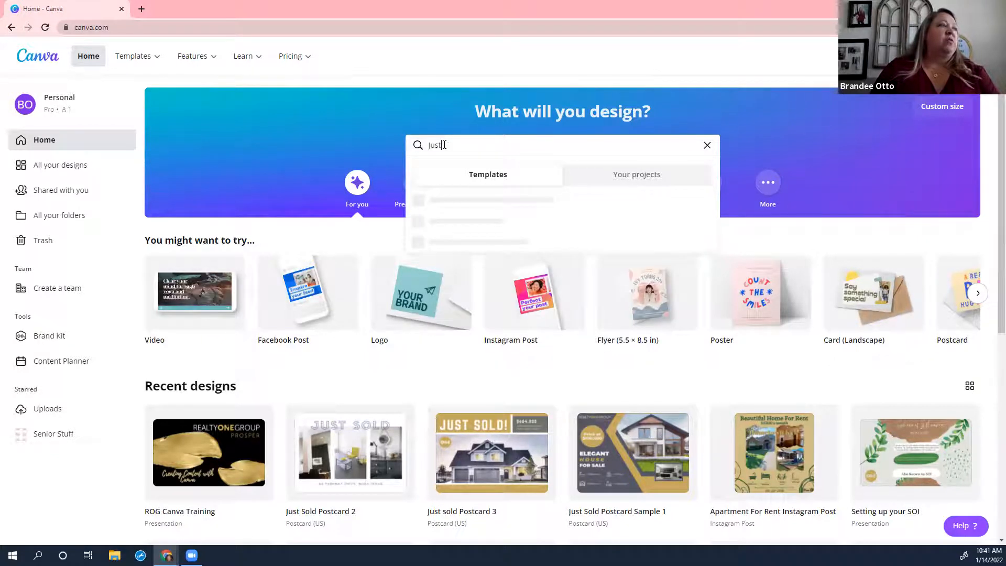
pyautogui.write(' Sold')
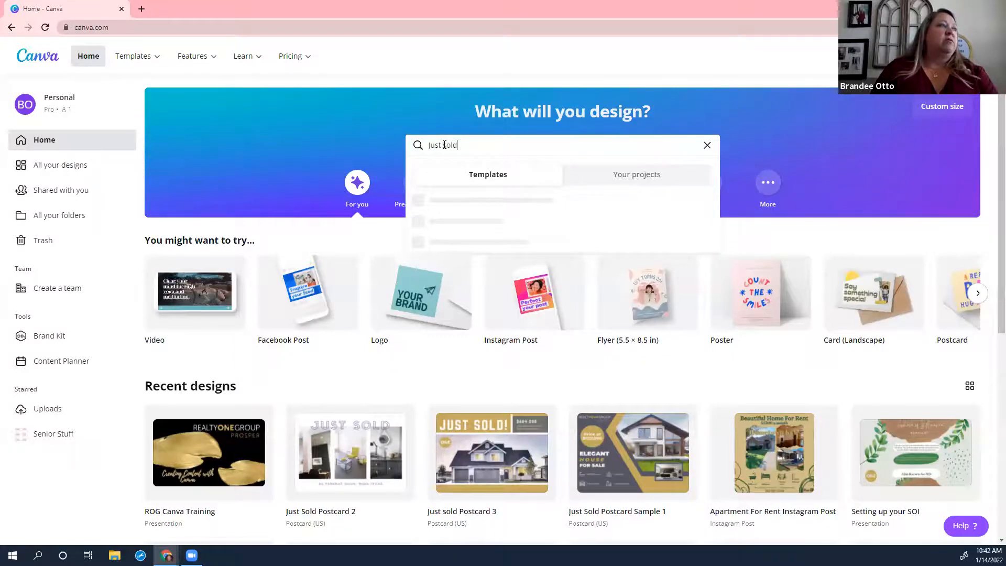
pyautogui.press('Return')
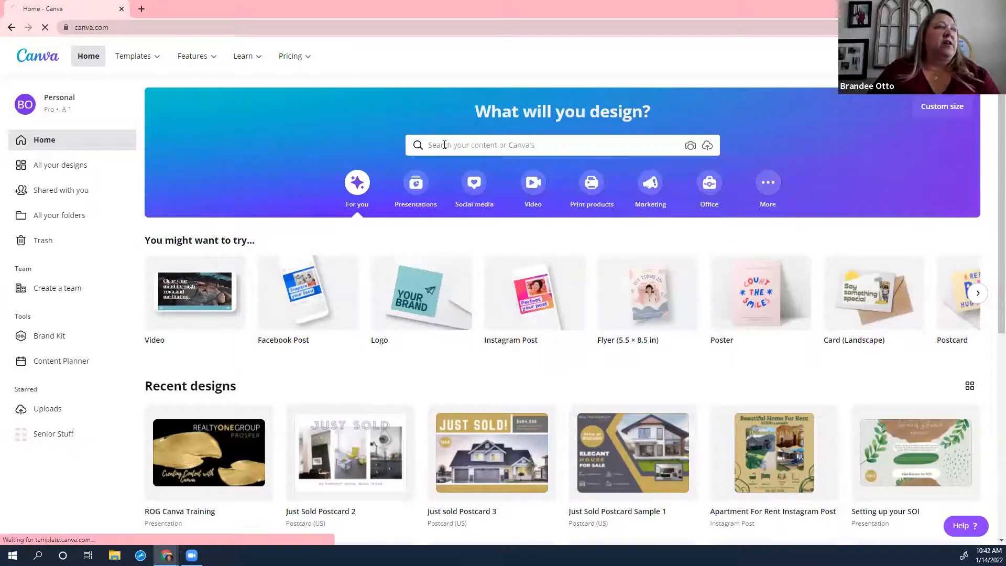
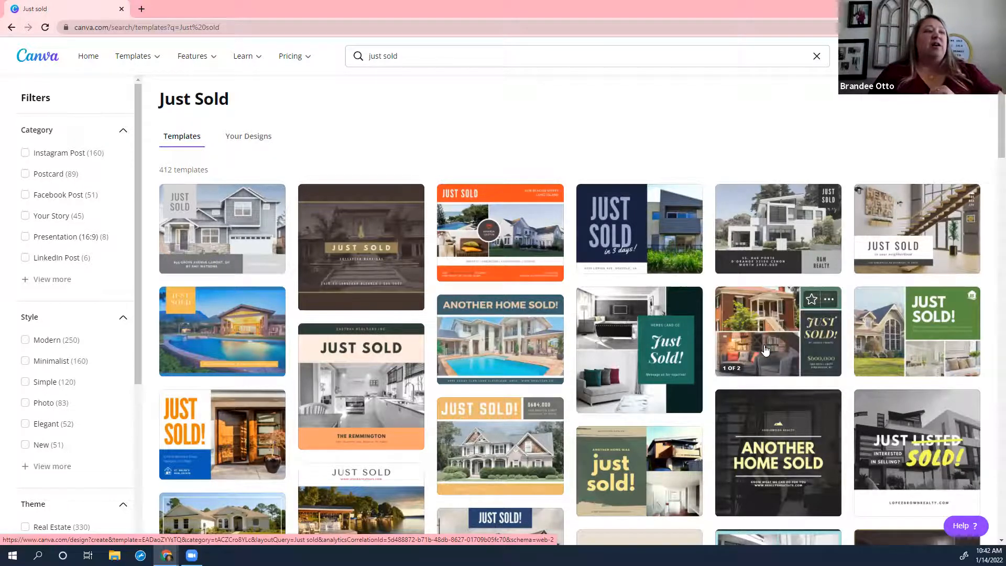
pyautogui.click(766, 350)
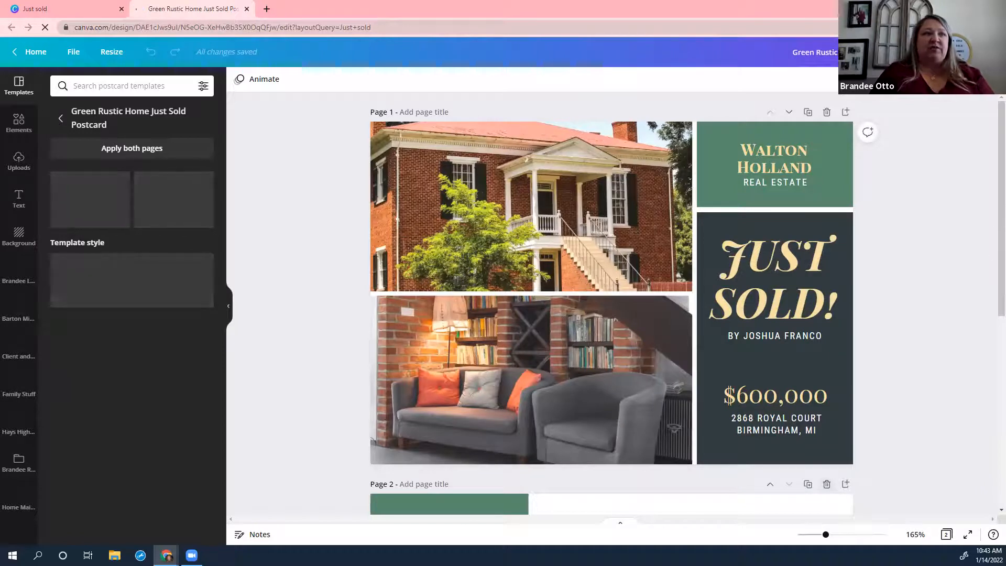
# Step: Look over both postcard pages and delete the brick house photo from the upper photo frame on page 1
pyautogui.scroll(-2, 992, 251)
pyautogui.scroll(-4, 612, 303)
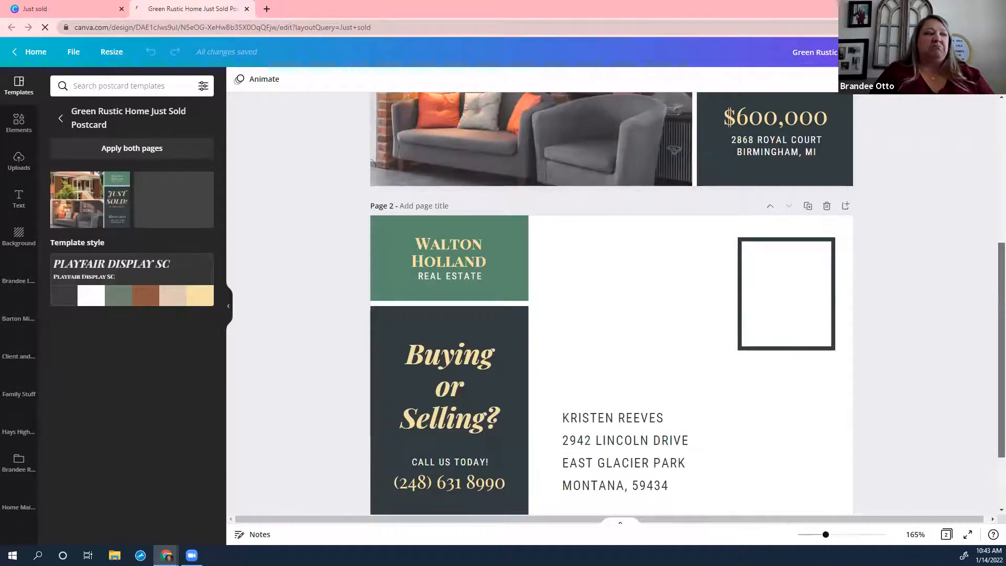
pyautogui.scroll(6, 568, 203)
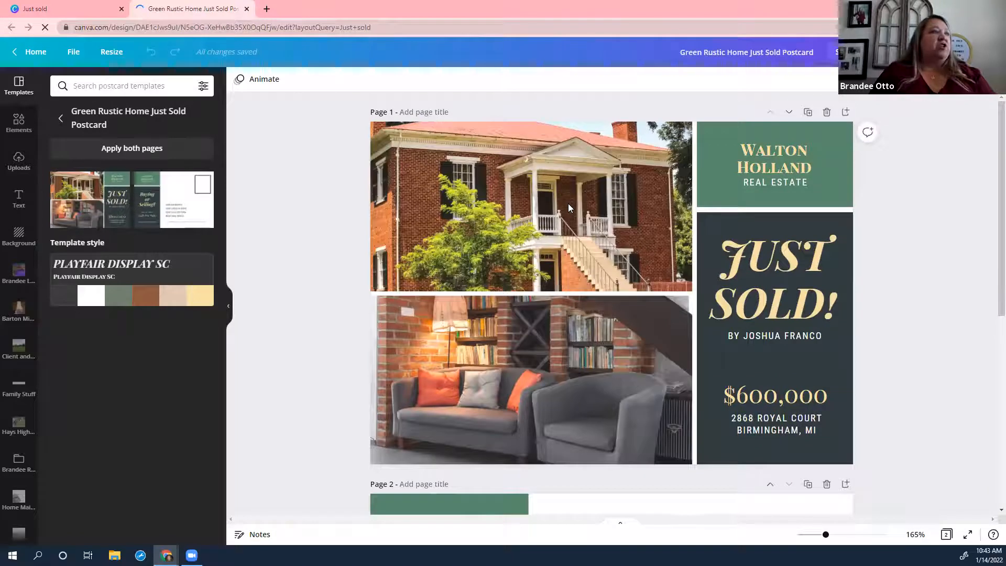
pyautogui.click(568, 205)
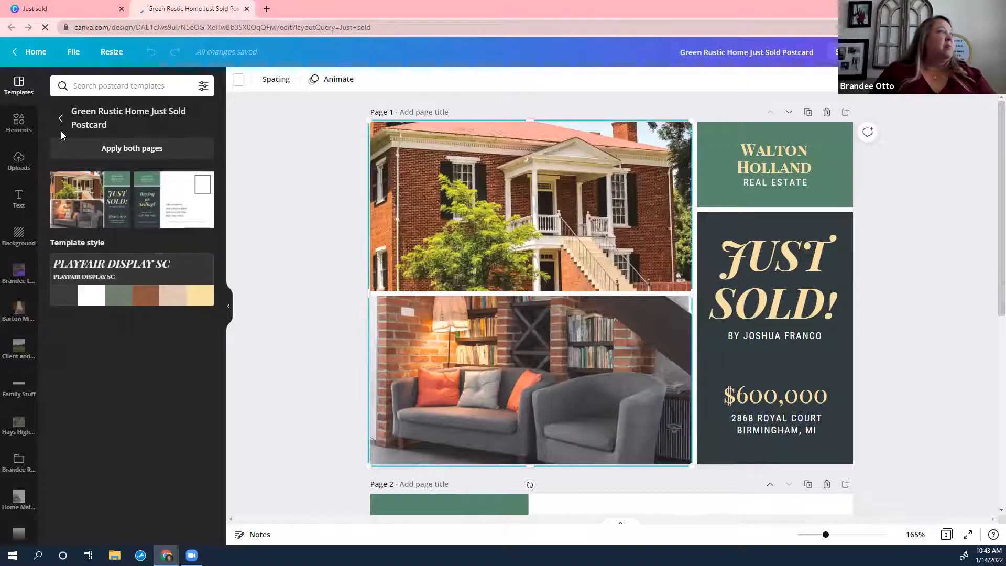
pyautogui.click(19, 160)
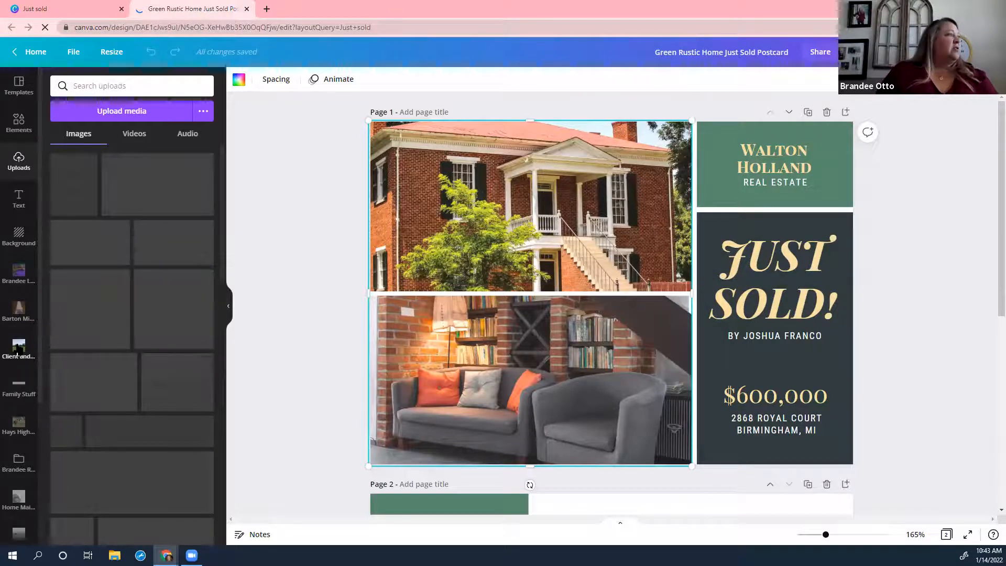
pyautogui.click(18, 348)
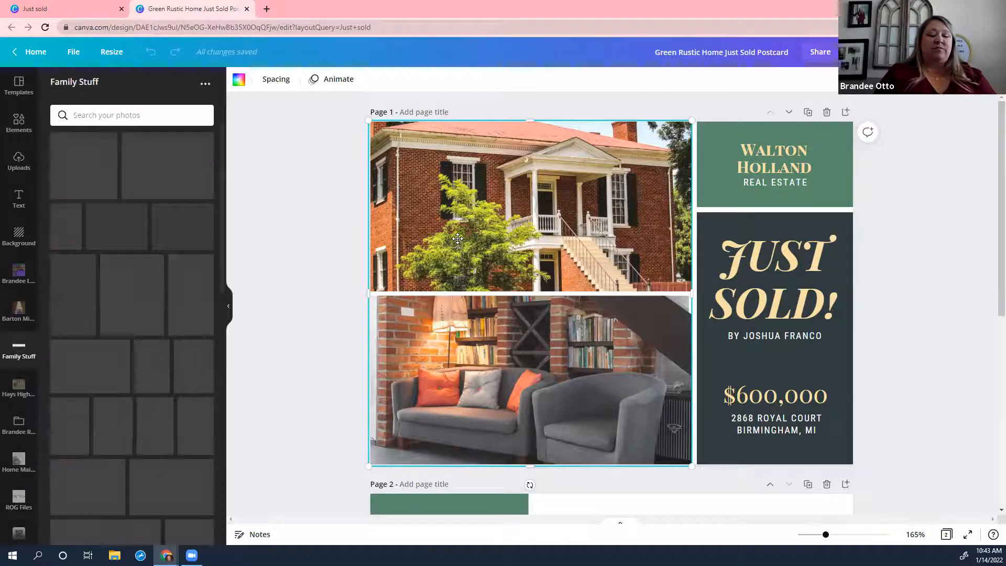
pyautogui.press('Delete')
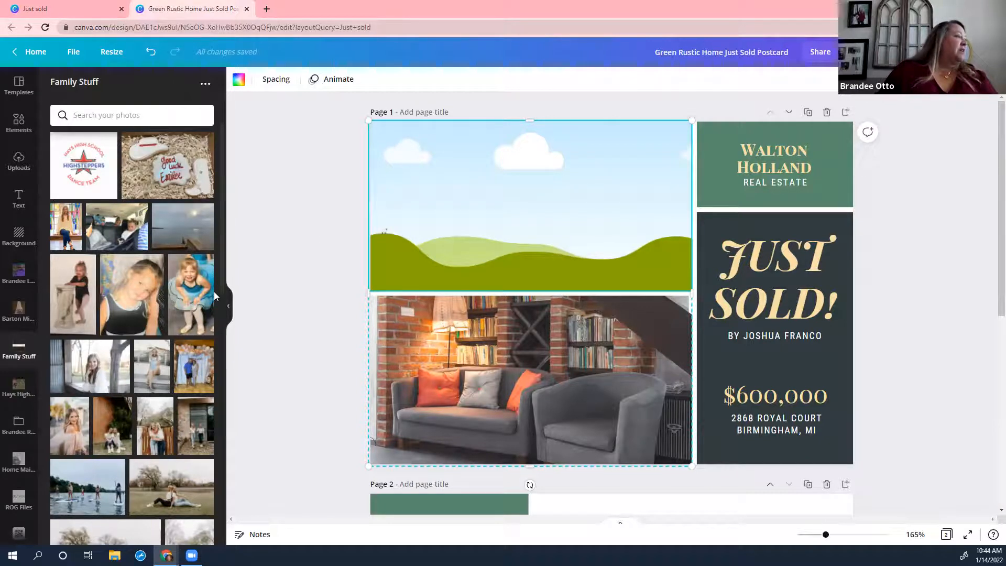
# Step: Browse the Family Stuff and personal logos folders for images that could fill the empty photo frame
pyautogui.scroll(-2, 223, 356)
pyautogui.scroll(-5, 213, 301)
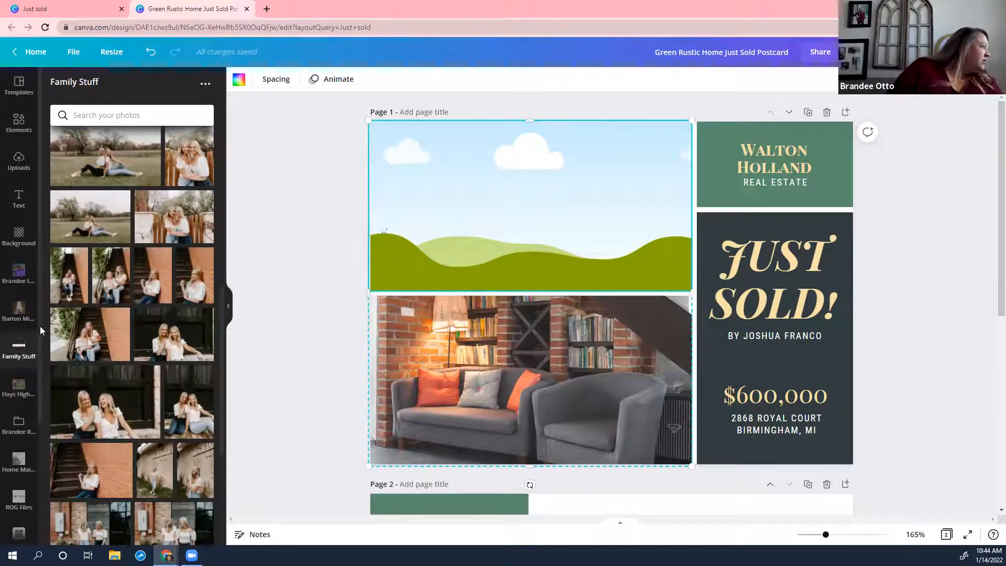
pyautogui.scroll(-2, 40, 335)
pyautogui.scroll(-1, 40, 366)
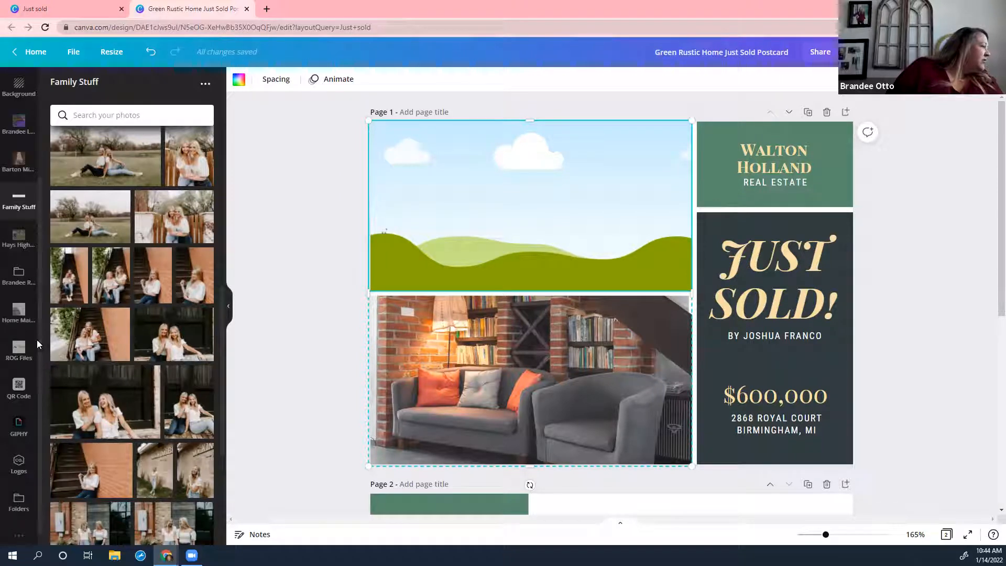
pyautogui.scroll(-1, 37, 340)
pyautogui.scroll(3, 36, 280)
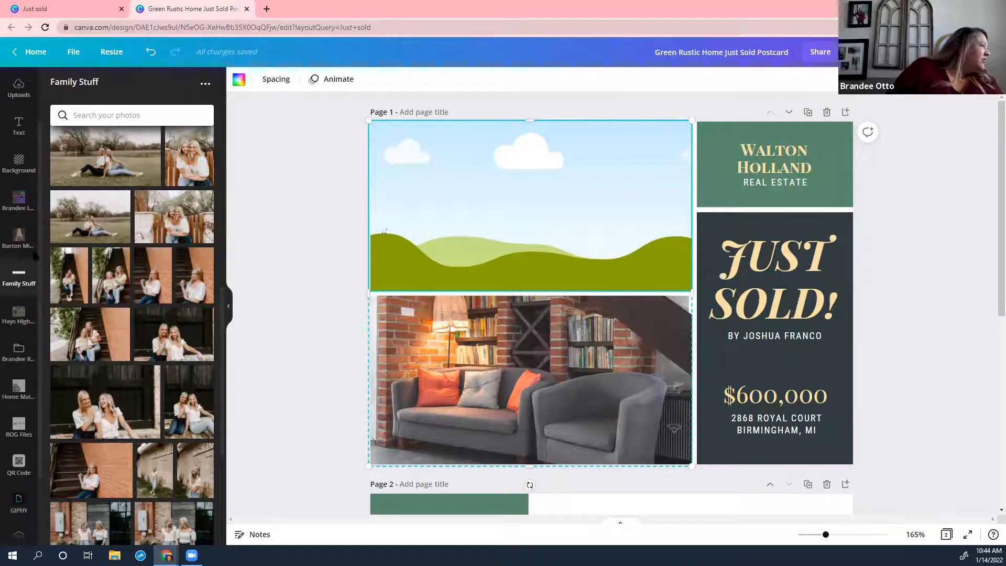
pyautogui.scroll(1, 37, 208)
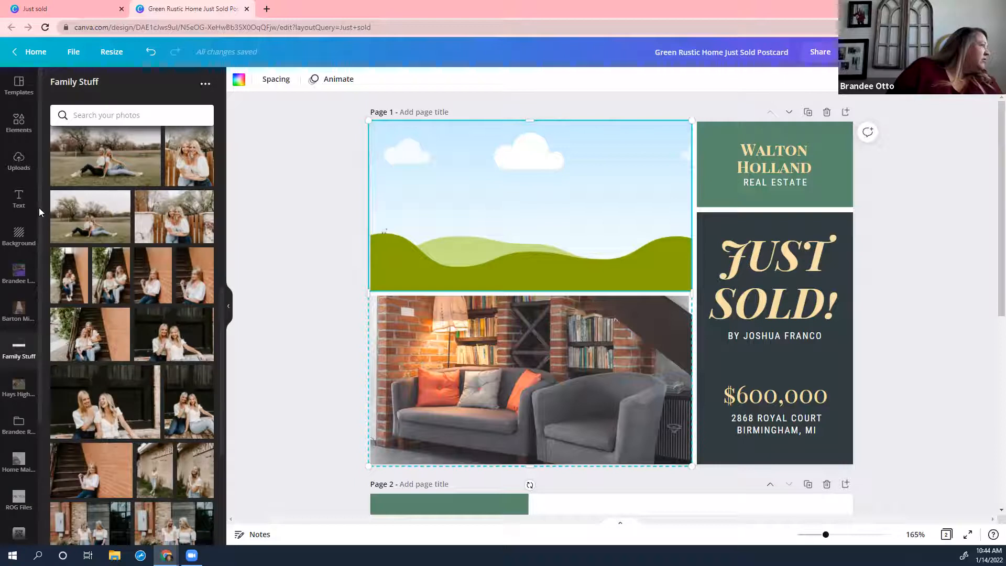
pyautogui.click(24, 275)
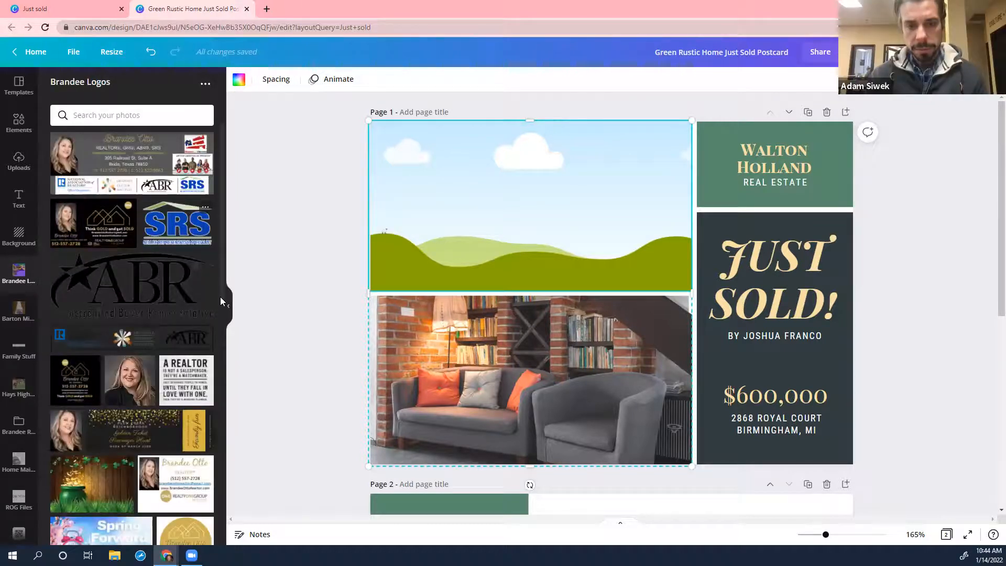
pyautogui.scroll(-2, 219, 325)
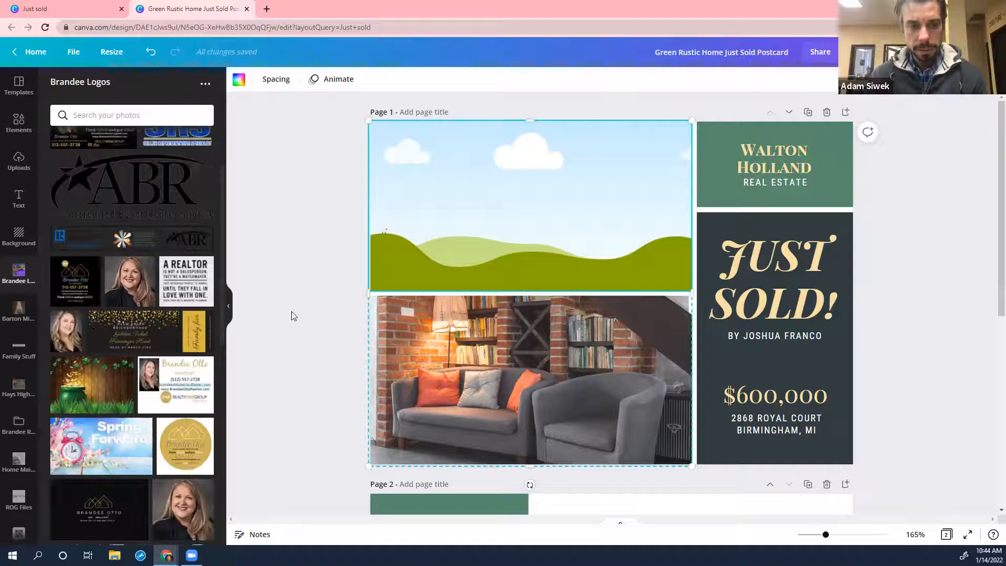
pyautogui.scroll(-5, 291, 311)
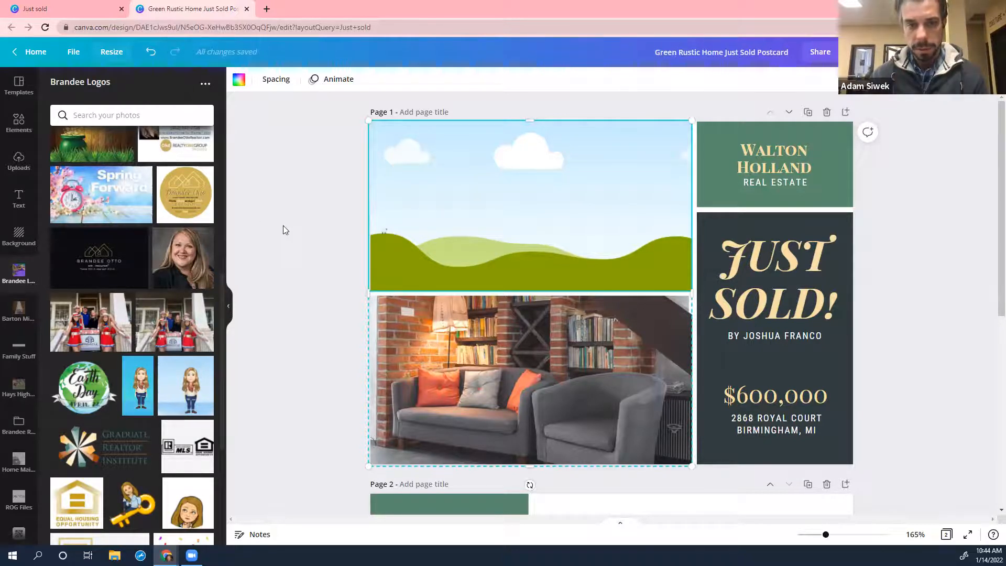
pyautogui.click(303, 243)
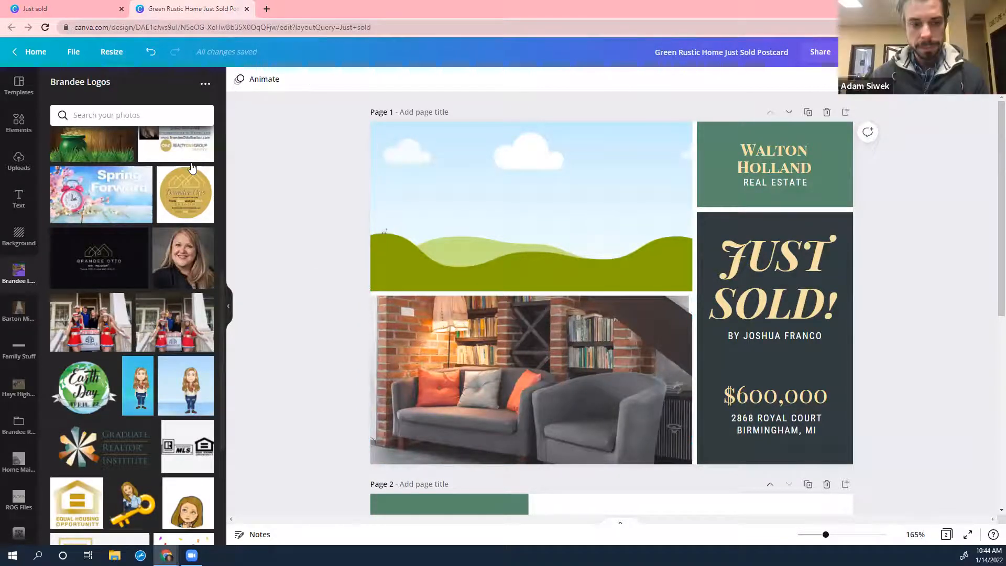
# Step: Create a resized copy of the postcard in the Instagram Post format
pyautogui.click(111, 52)
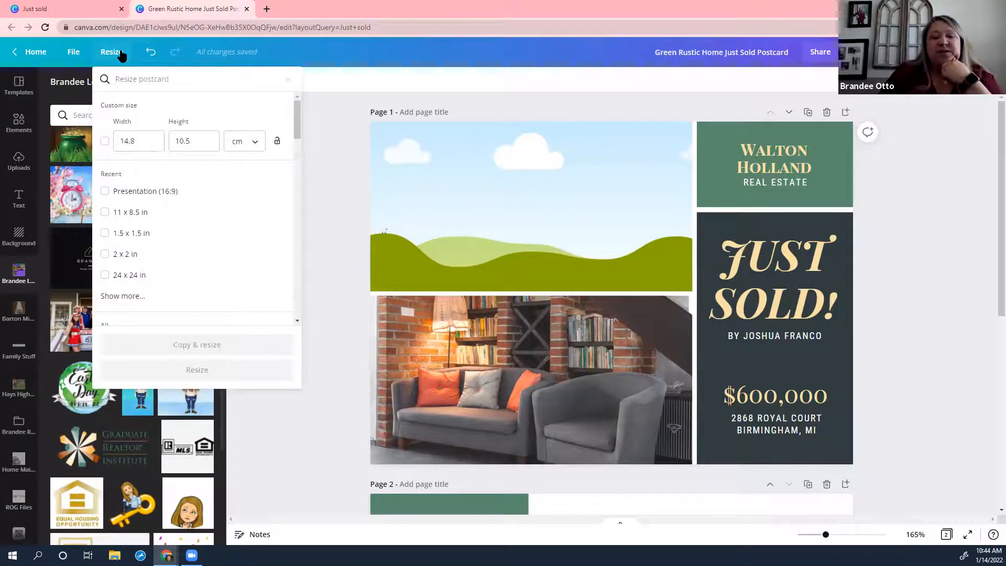
pyautogui.moveTo(297, 123); pyautogui.dragTo(295, 157)
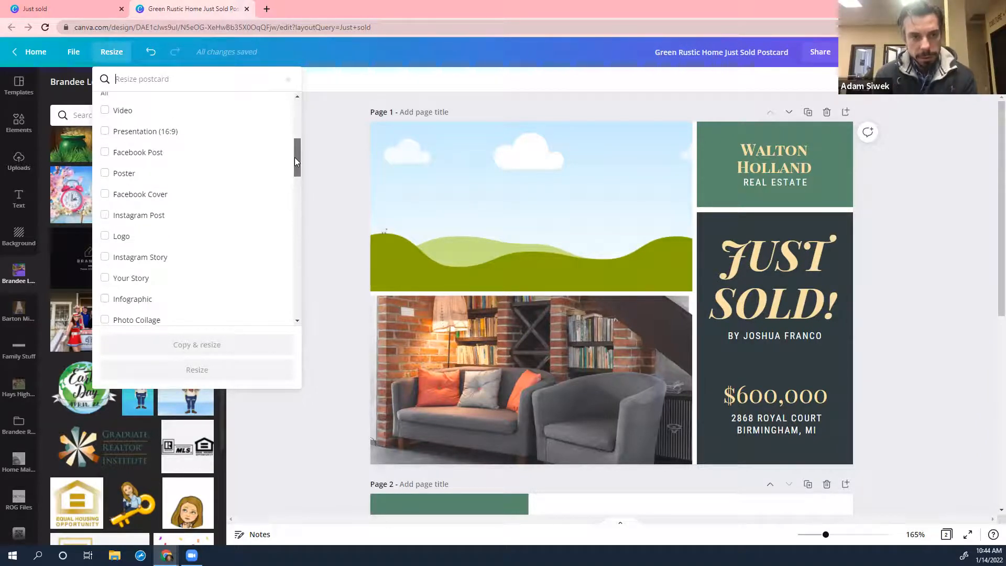
pyautogui.click(105, 216)
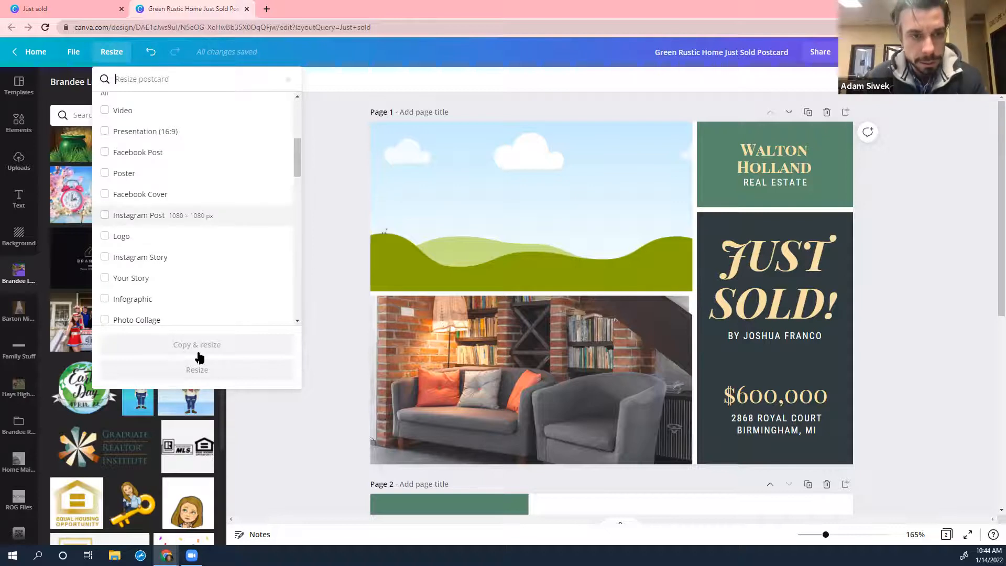
pyautogui.click(199, 346)
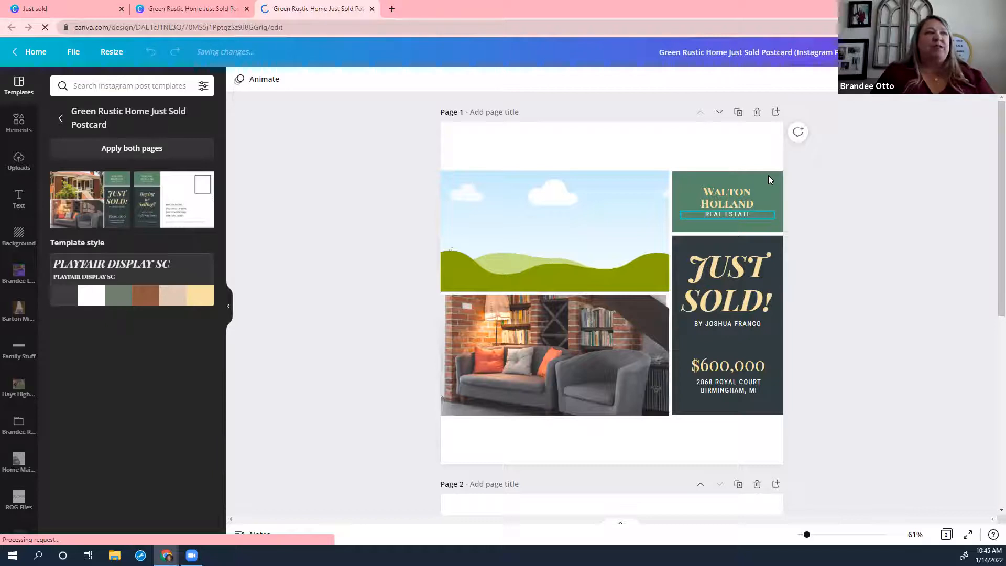
# Step: Stretch the green panel to the page's upper edge and the dark Just Sold panel to its lower edge, closing the gap between them
pyautogui.click(728, 168)
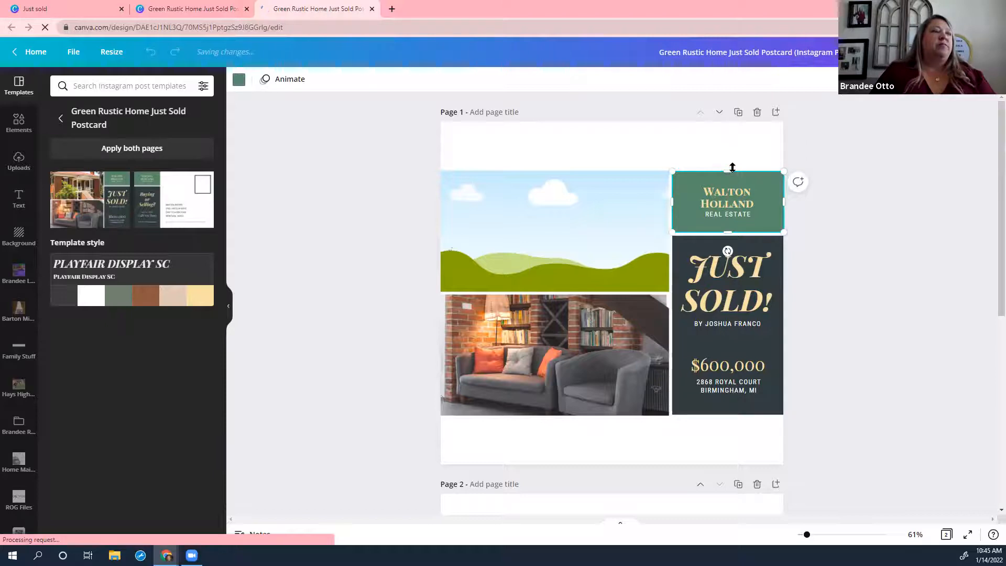
pyautogui.moveTo(730, 174); pyautogui.dragTo(728, 123)
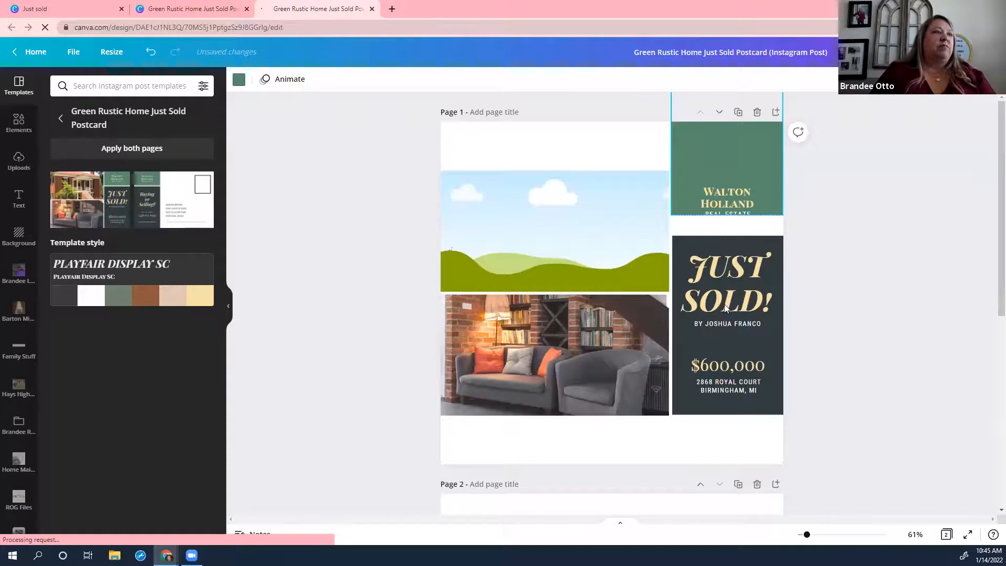
pyautogui.click(721, 408)
pyautogui.moveTo(719, 461); pyautogui.dragTo(719, 469)
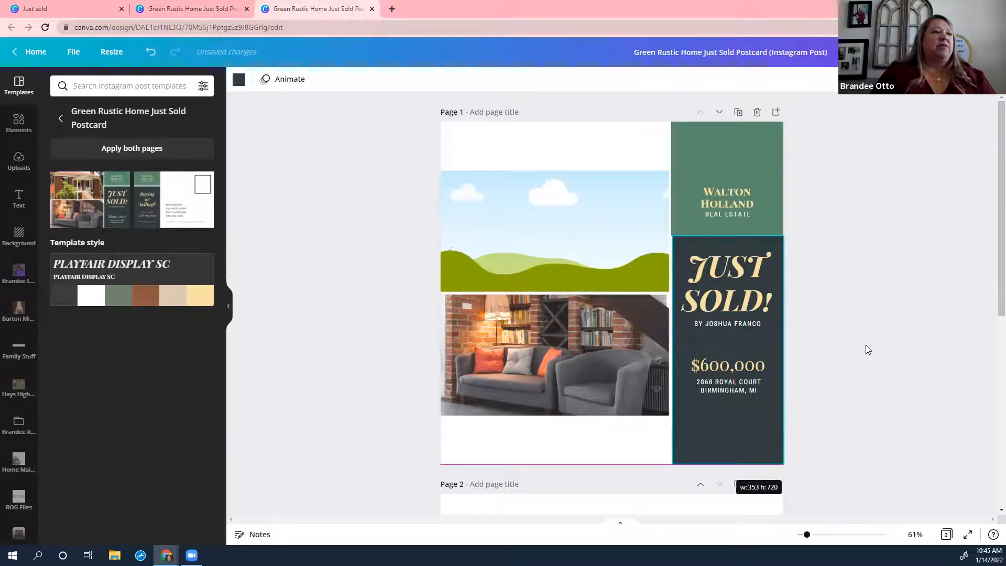
# Step: Move the Just Sold heading, agent line, price and address together lower within the dark panel
pyautogui.click(735, 283)
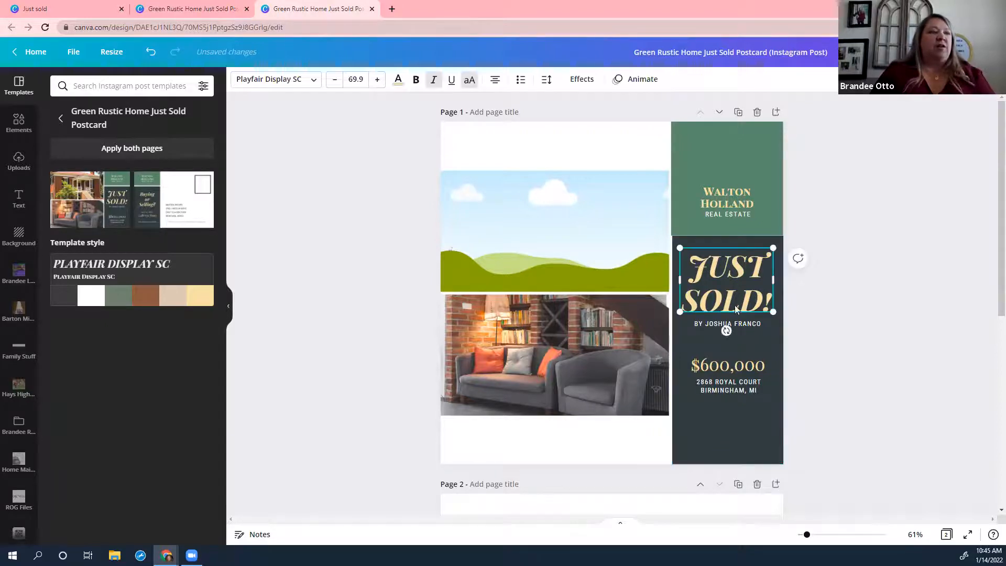
pyautogui.keyDown('shift'); pyautogui.click(740, 366); pyautogui.keyUp('shift')
pyautogui.keyDown('shift'); pyautogui.click(739, 389); pyautogui.keyUp('shift')
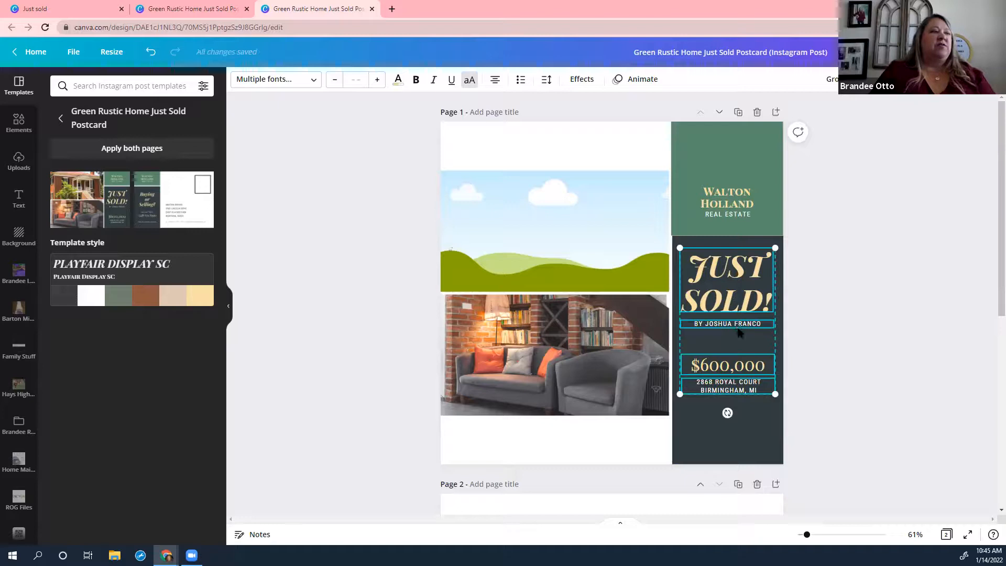
pyautogui.moveTo(740, 333); pyautogui.dragTo(741, 369)
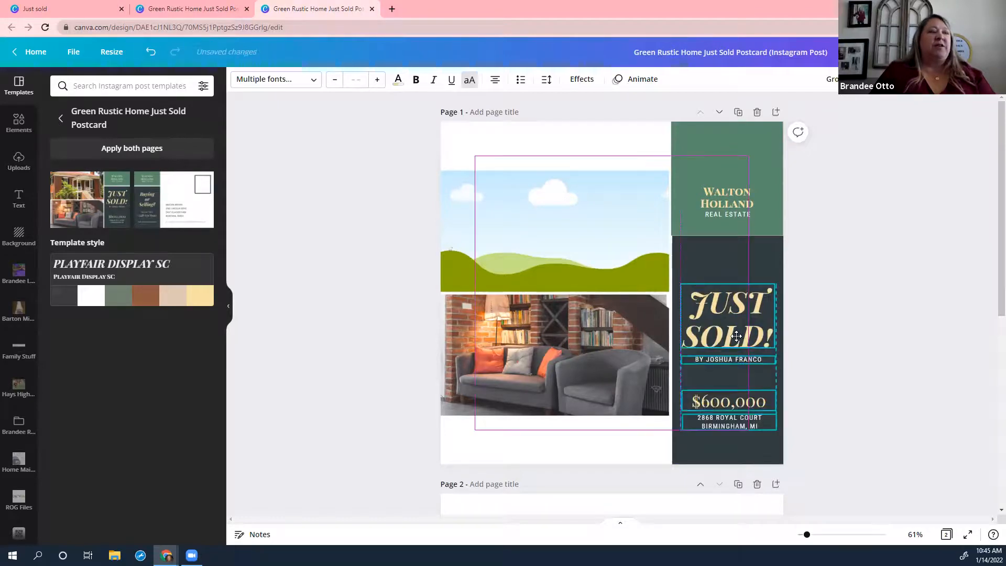
pyautogui.click(879, 295)
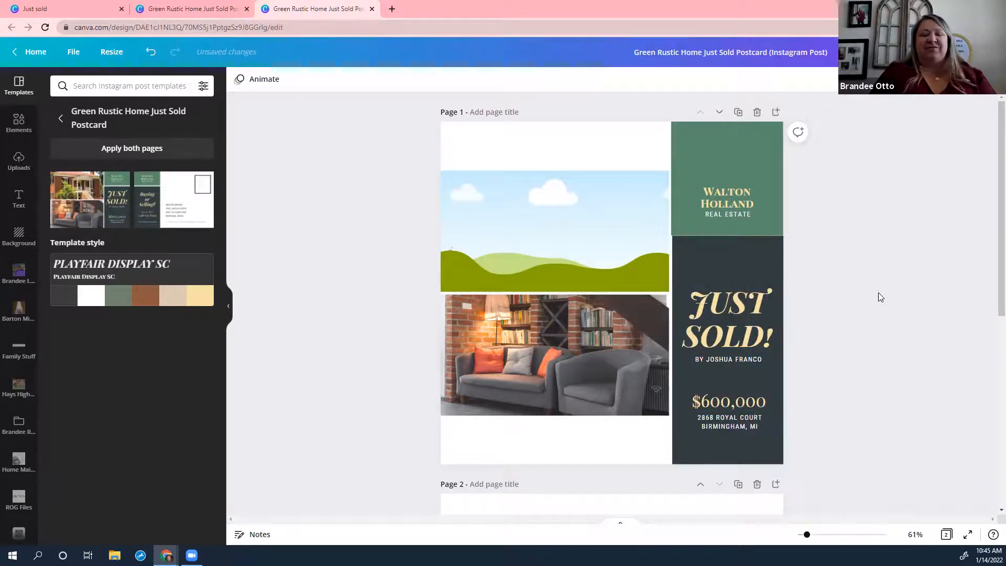
# Step: Move the two-photo grid up near the page's upper edge, and undo and redo that move
pyautogui.click(601, 240)
pyautogui.moveTo(598, 199); pyautogui.dragTo(602, 201)
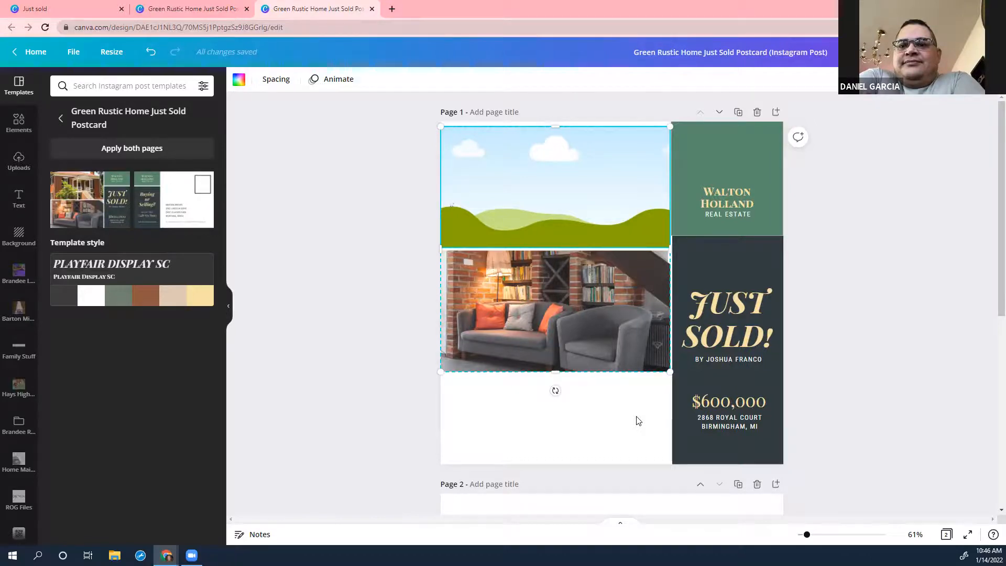
pyautogui.click(151, 52)
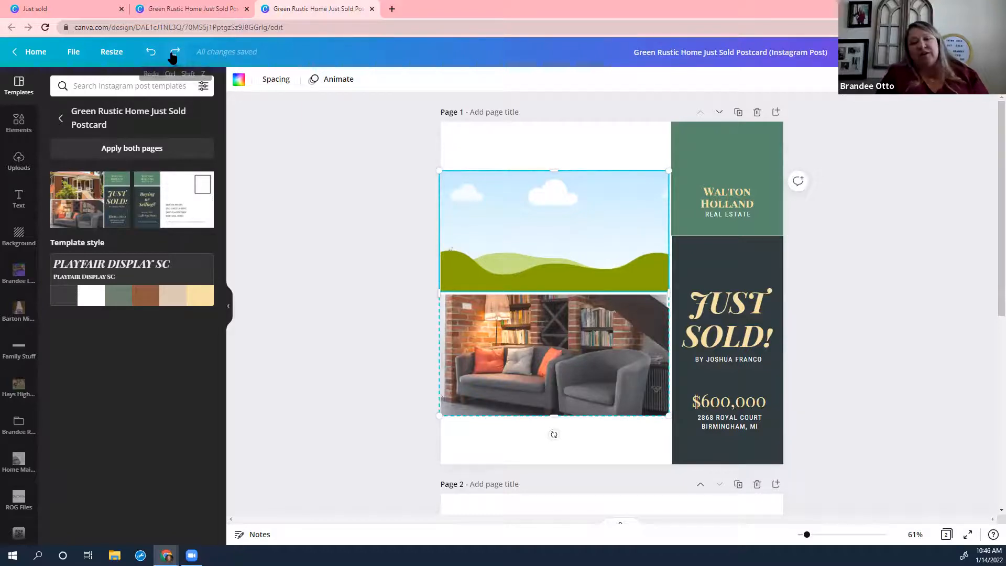
pyautogui.click(174, 53)
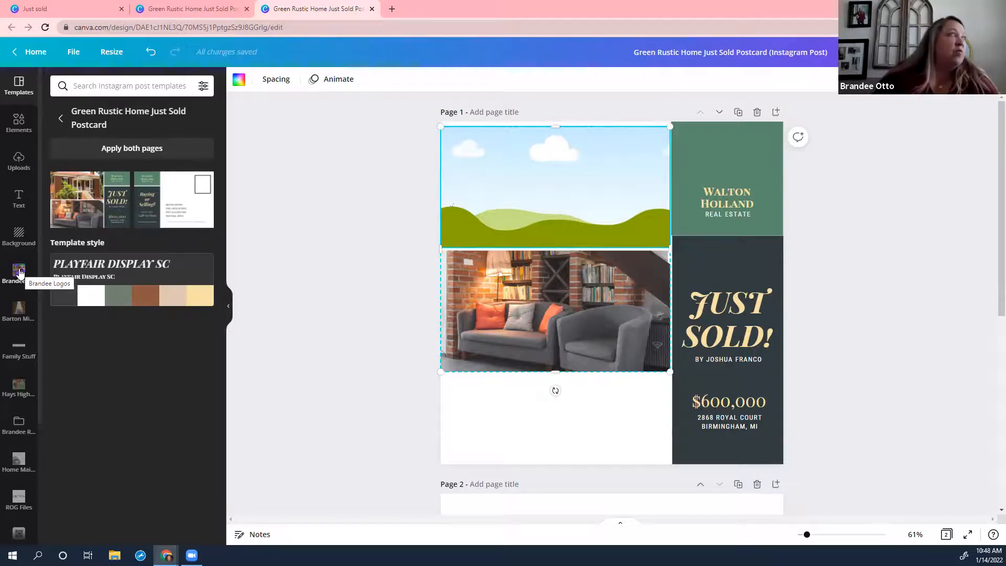
# Step: Remove the background from the living room photo, keeping the sofa and armchair
pyautogui.click(535, 312)
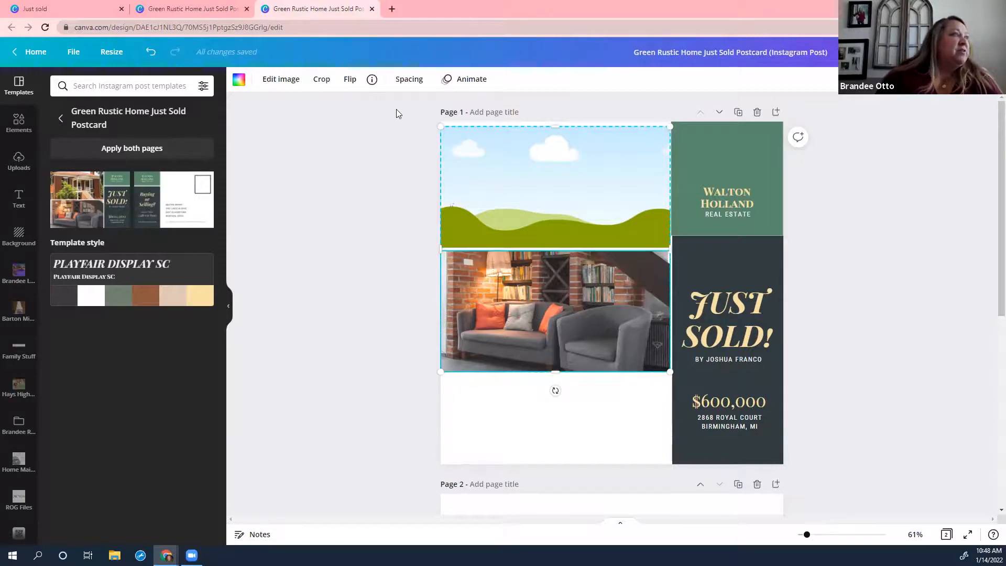
pyautogui.click(280, 81)
pyautogui.click(93, 178)
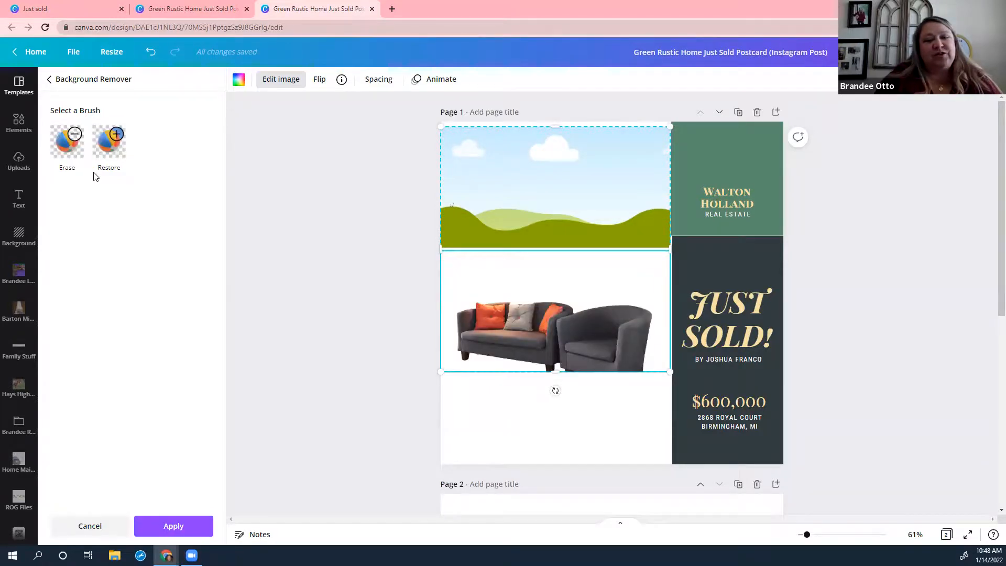
# Step: Restore the staircase area above the armchair using the Restore brush at size 32
pyautogui.click(117, 153)
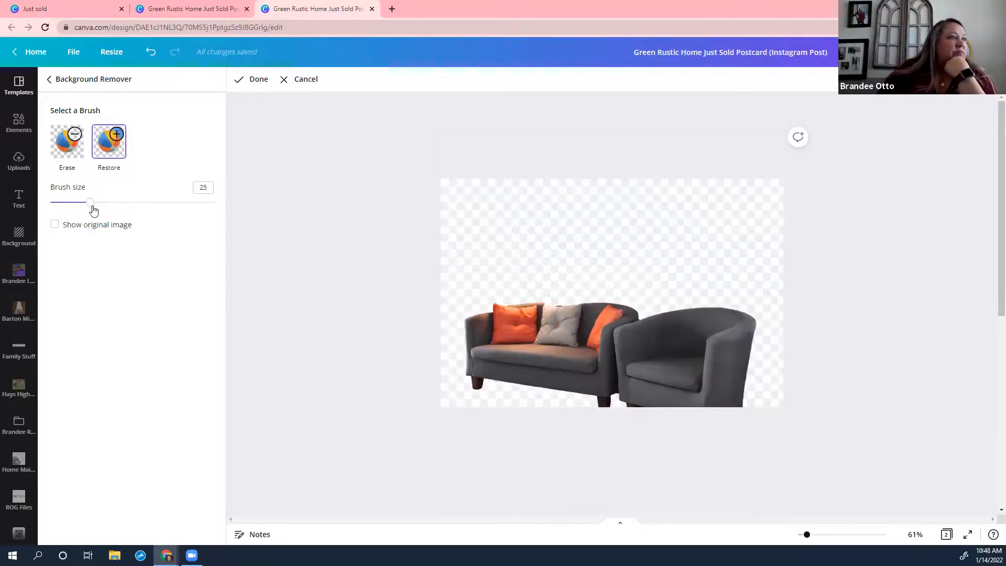
pyautogui.click(146, 206)
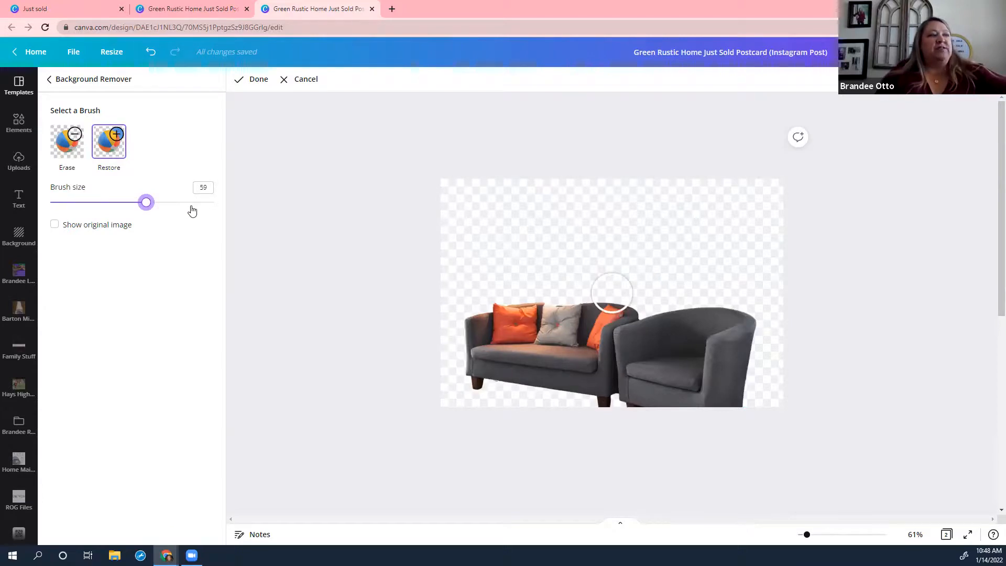
pyautogui.click(213, 203)
pyautogui.moveTo(118, 233)
pyautogui.mouseDown()
pyautogui.moveTo(86, 242)
pyautogui.moveTo(200, 240)
pyautogui.moveTo(80, 234)
pyautogui.moveTo(101, 238)
pyautogui.mouseUp()
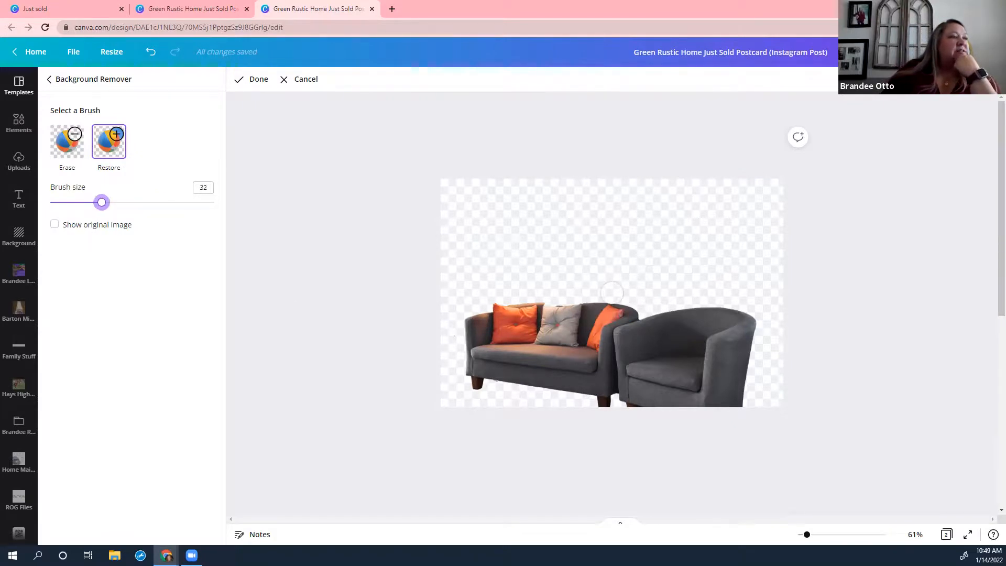
pyautogui.moveTo(637, 202)
pyautogui.mouseDown()
pyautogui.moveTo(767, 302)
pyautogui.moveTo(750, 268)
pyautogui.moveTo(640, 184)
pyautogui.mouseUp()
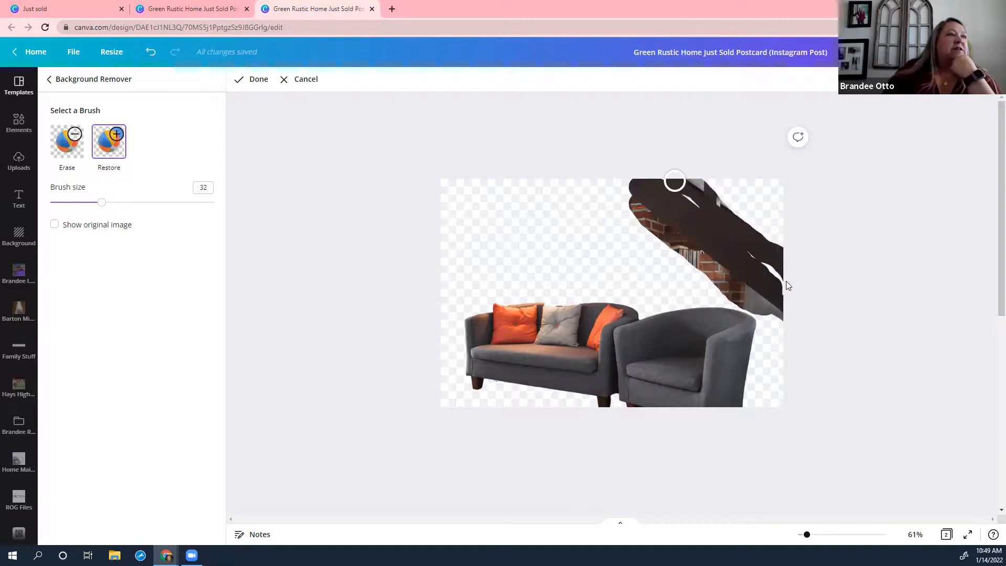
pyautogui.moveTo(716, 232)
pyautogui.mouseDown()
pyautogui.moveTo(779, 214)
pyautogui.moveTo(776, 192)
pyautogui.moveTo(725, 180)
pyautogui.mouseUp()
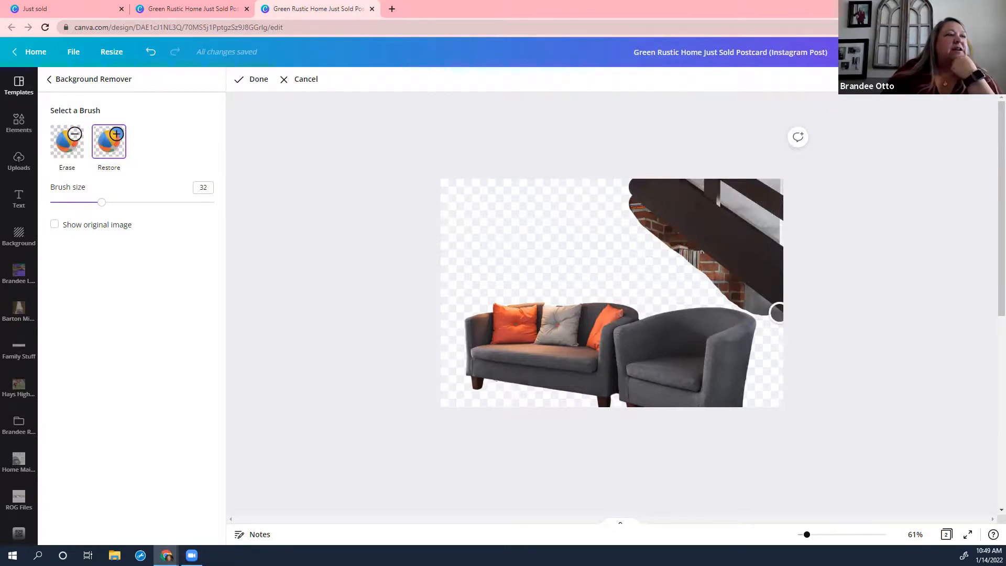
# Step: Restore the rest of the staircase, erase the brick and wall remnants beneath it with the Erase brush at size 17, and finish brushing
pyautogui.moveTo(690, 229)
pyautogui.mouseDown()
pyautogui.moveTo(627, 187)
pyautogui.moveTo(644, 213)
pyautogui.mouseUp()
pyautogui.moveTo(97, 210); pyautogui.dragTo(73, 211)
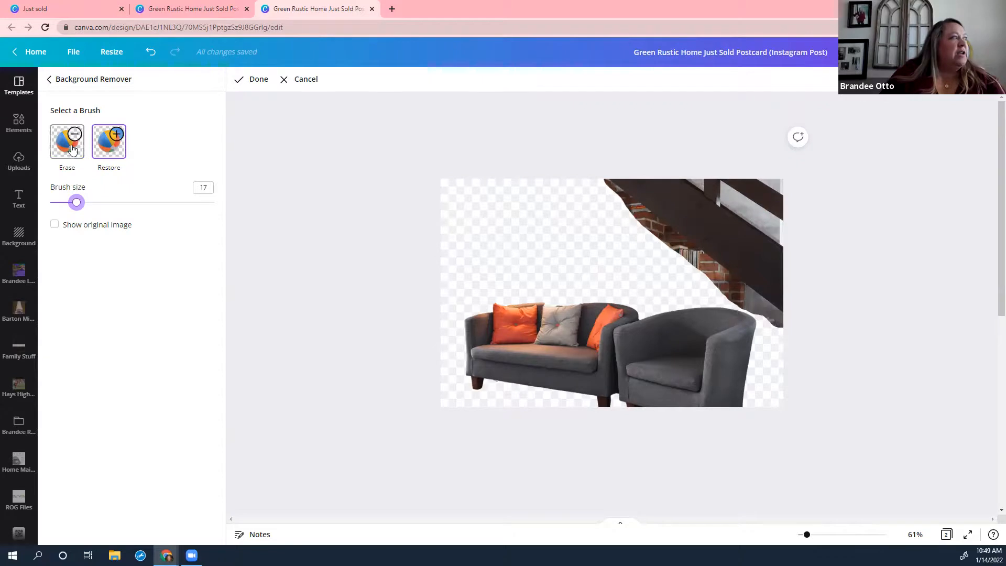
pyautogui.click(72, 151)
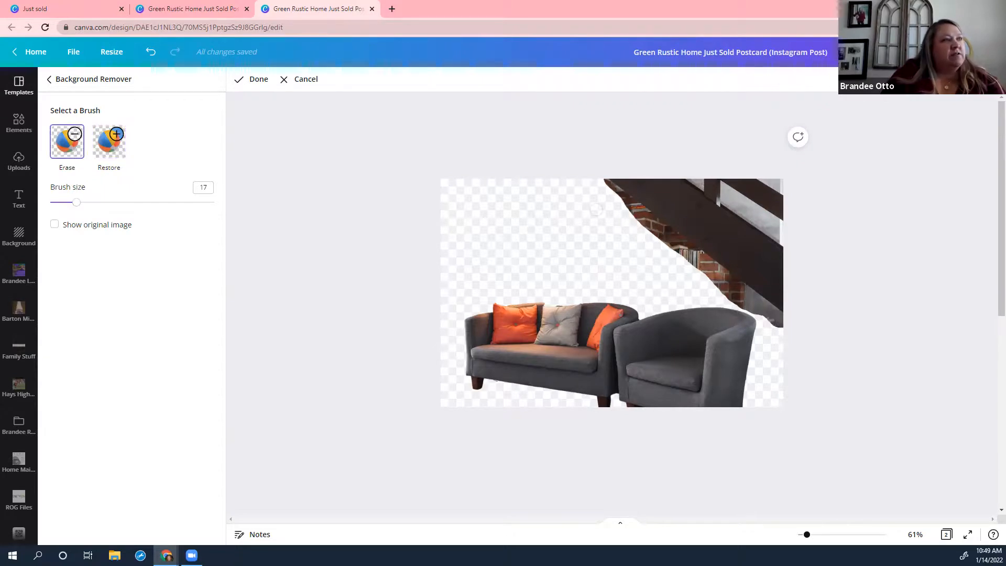
pyautogui.moveTo(604, 188)
pyautogui.mouseDown()
pyautogui.moveTo(774, 320)
pyautogui.moveTo(721, 293)
pyautogui.moveTo(703, 265)
pyautogui.moveTo(602, 186)
pyautogui.mouseUp()
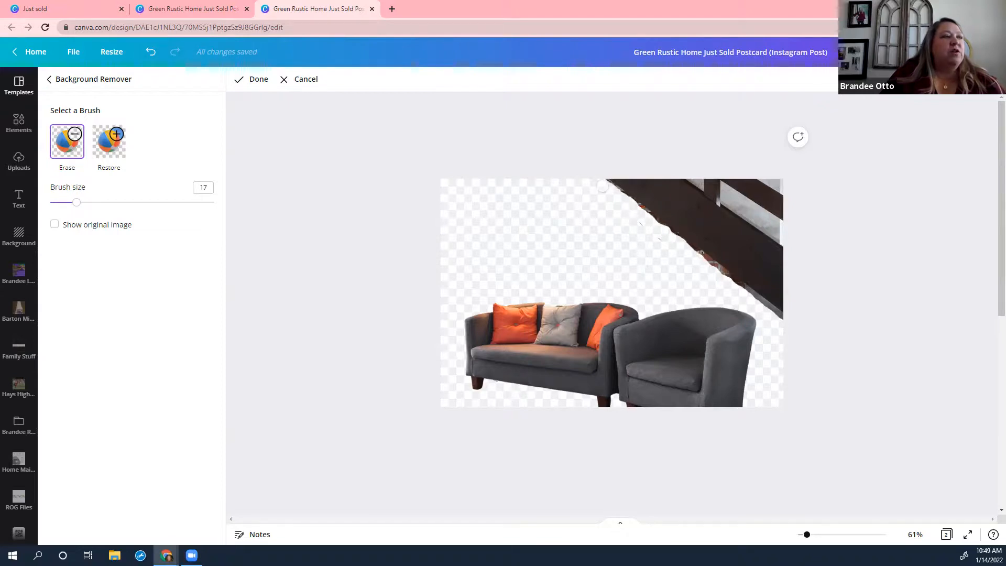
pyautogui.moveTo(695, 257); pyautogui.dragTo(789, 326)
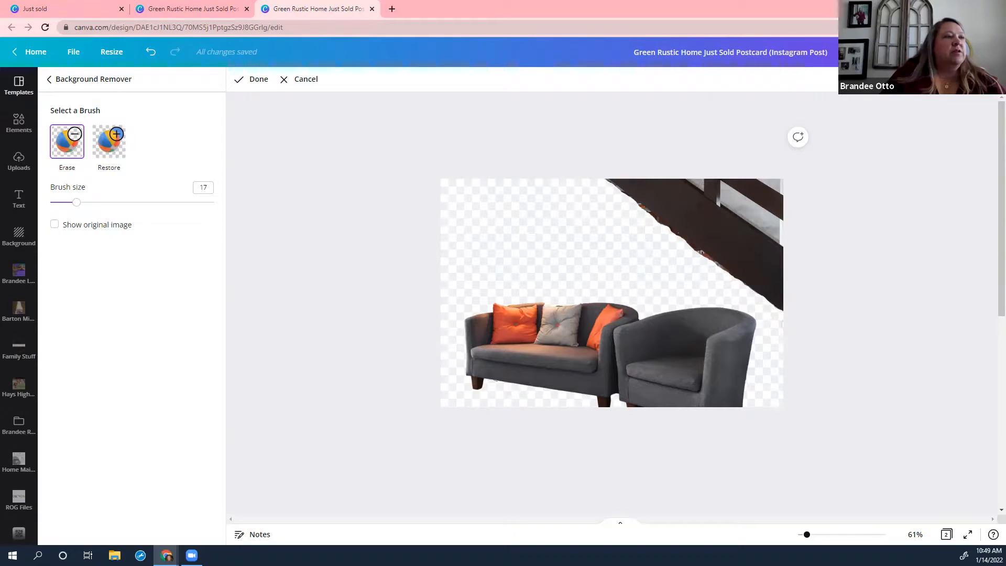
pyautogui.moveTo(720, 274); pyautogui.dragTo(602, 180)
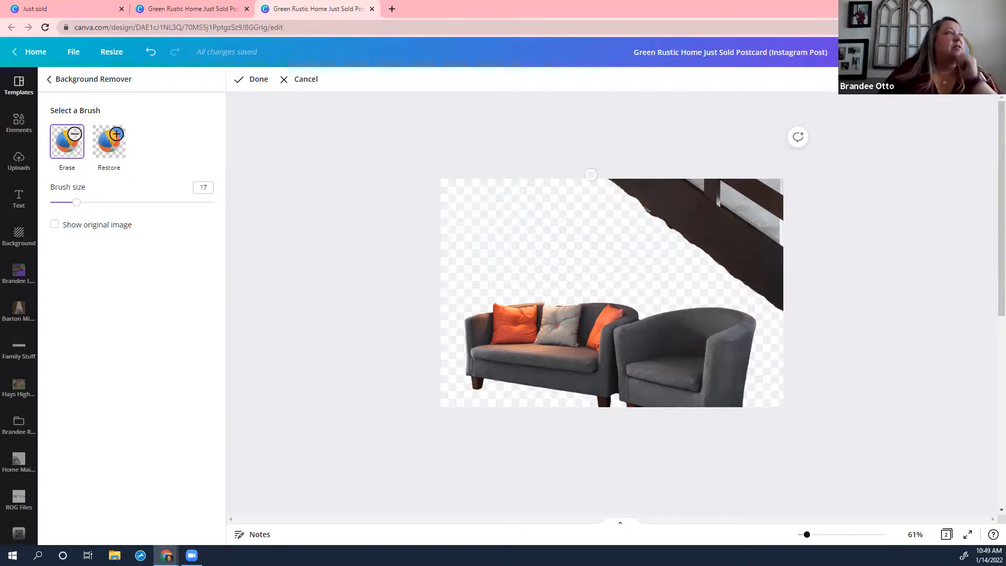
pyautogui.click(257, 80)
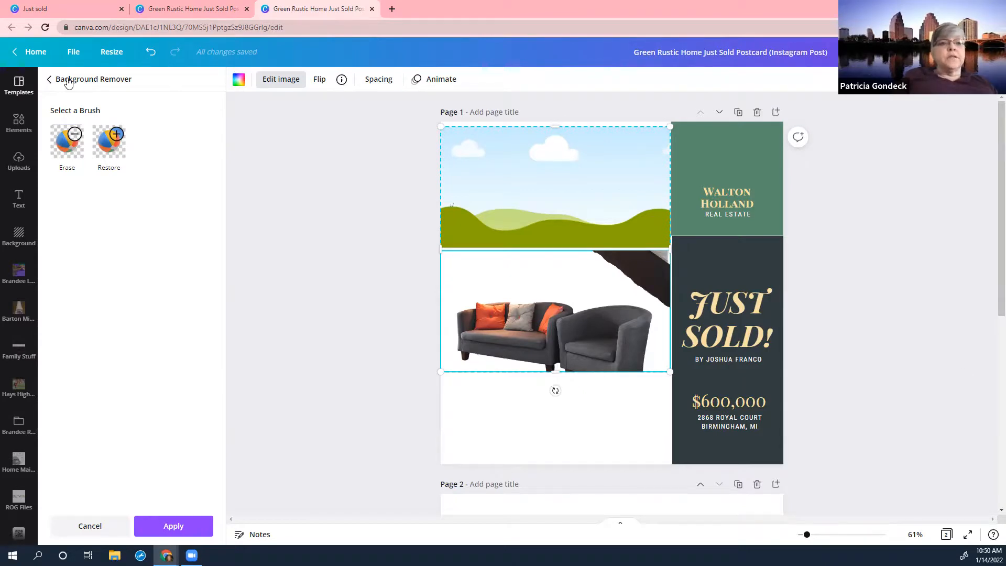
# Step: Fill the grid's empty upper frame with the uploaded group photo in red shirts and shift the grid slightly lower on the page
pyautogui.click(68, 82)
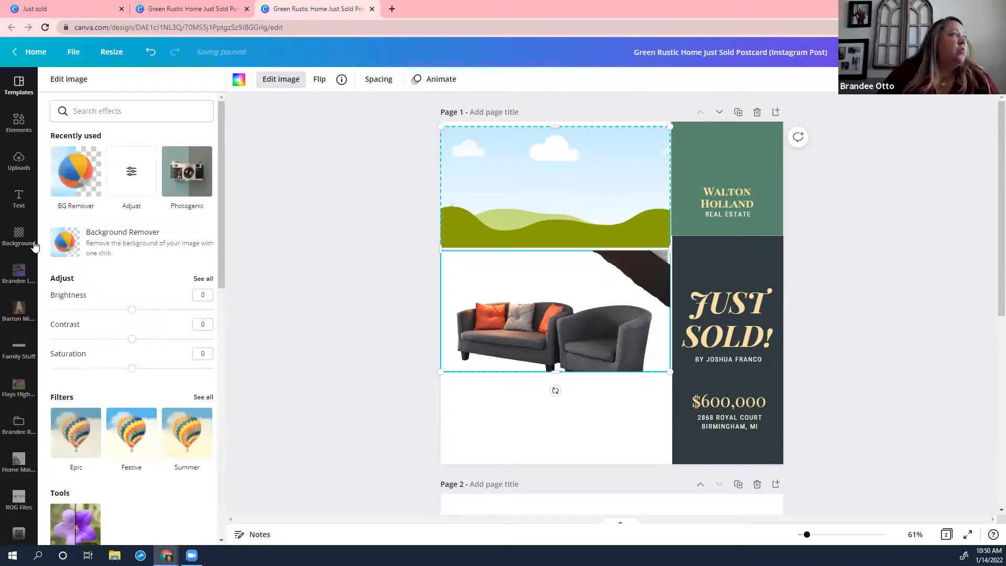
pyautogui.click(16, 169)
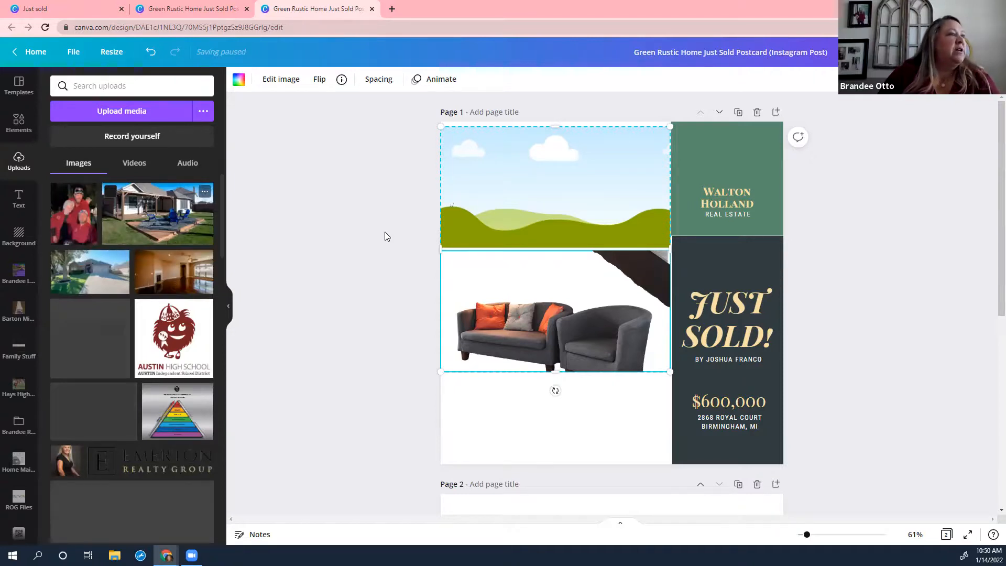
pyautogui.click(631, 286)
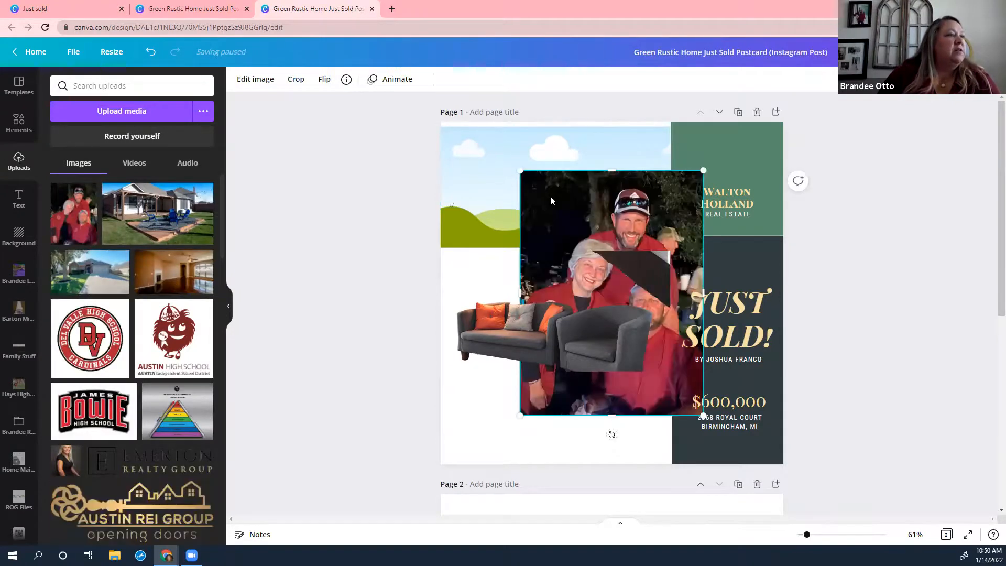
pyautogui.moveTo(540, 201); pyautogui.dragTo(565, 198)
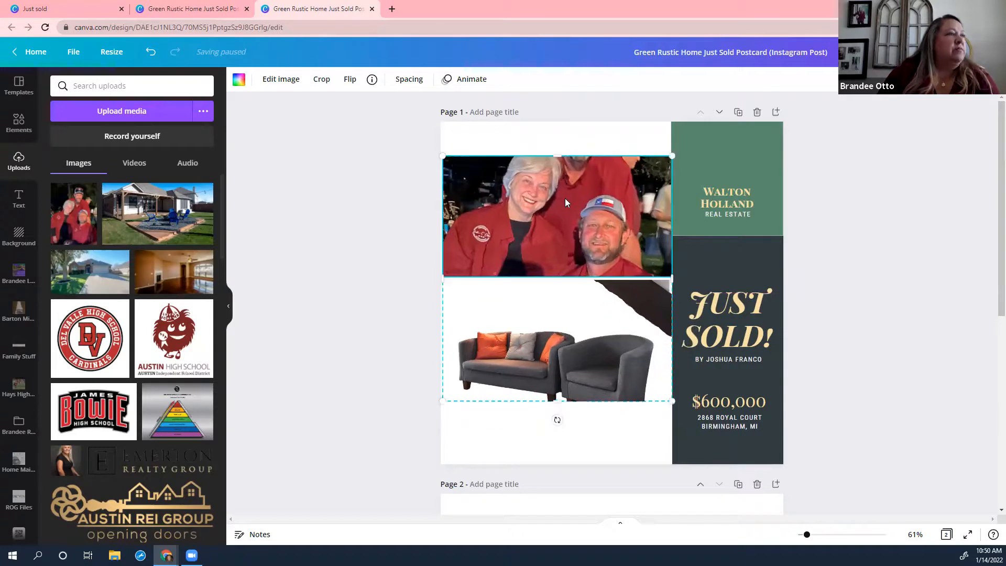
# Step: Reposition the group photo lower inside its frame to bring the face of the man at the back into view
pyautogui.rightClick(565, 198)
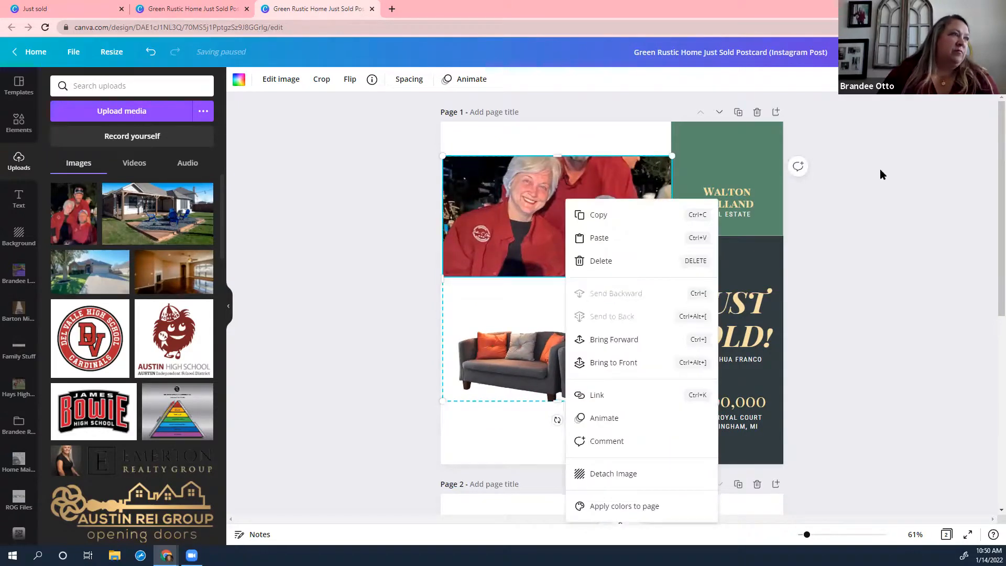
pyautogui.press('Escape')
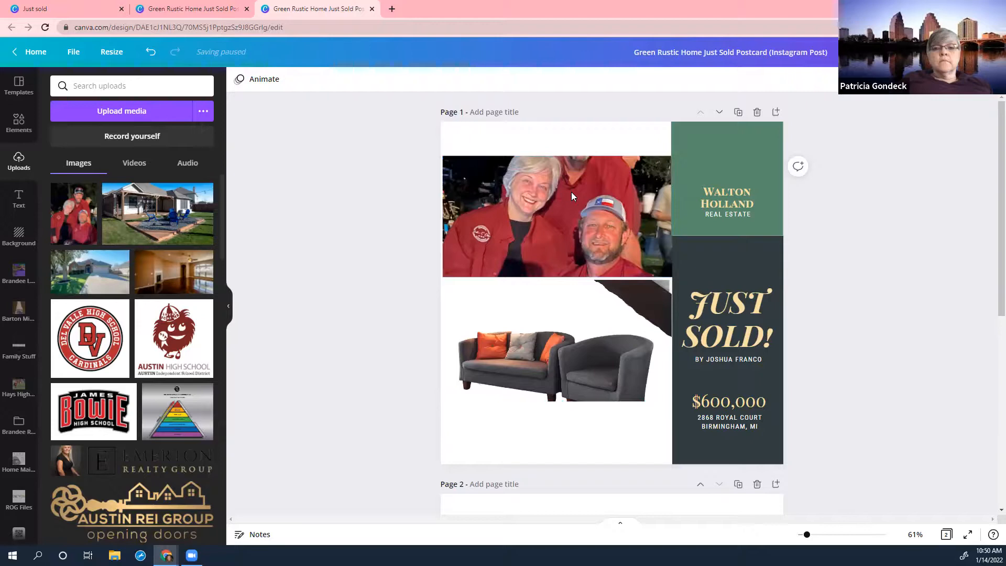
pyautogui.doubleClick(572, 192)
pyautogui.moveTo(570, 226); pyautogui.dragTo(570, 254)
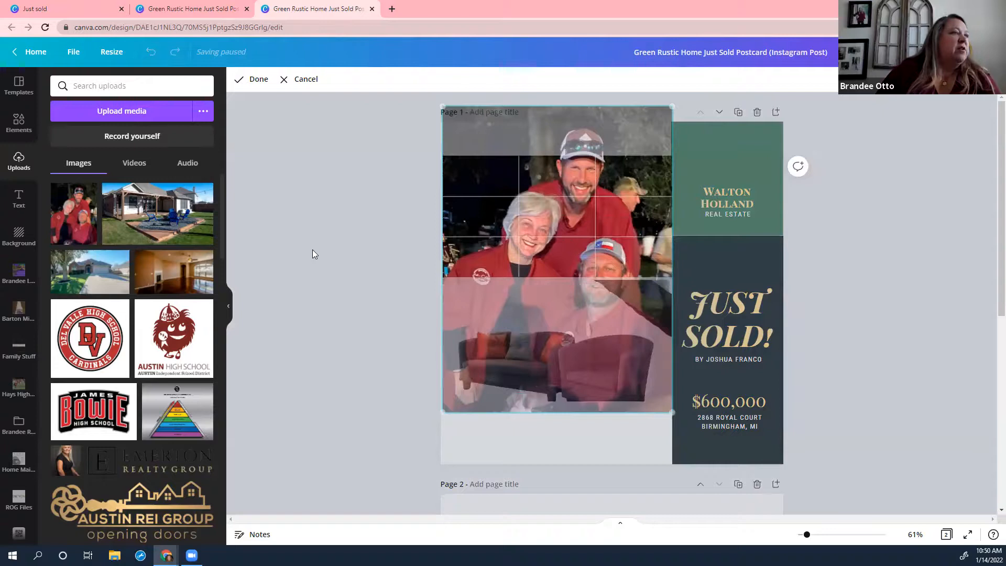
pyautogui.click(472, 220)
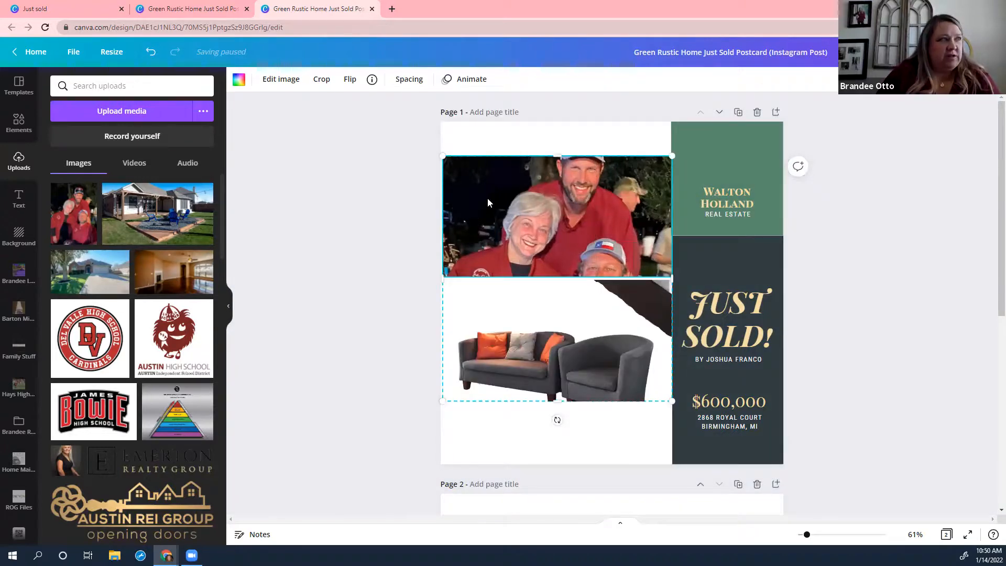
# Step: Adjust the group photo to brightness 2, contrast 25 and saturation -7
pyautogui.click(281, 82)
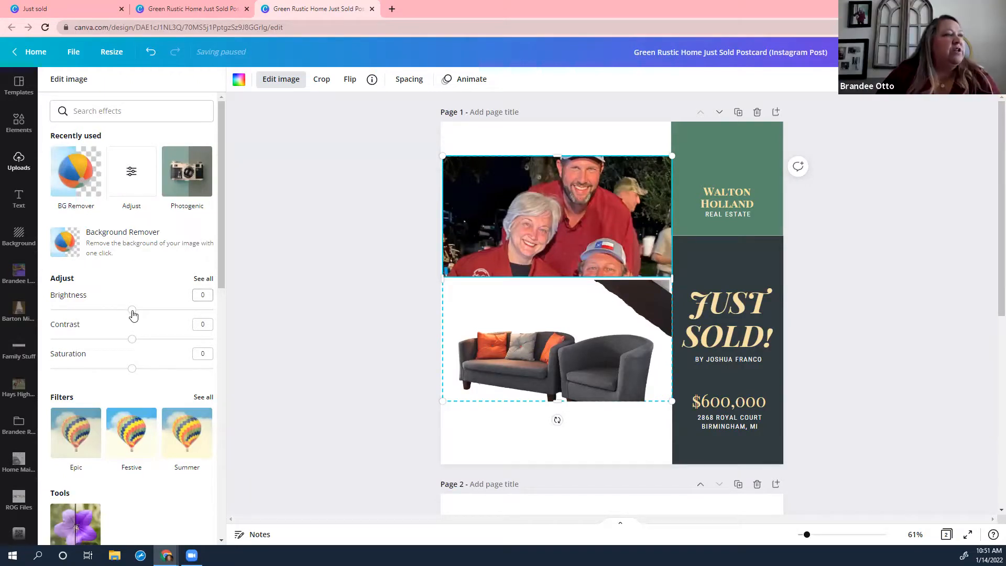
pyautogui.moveTo(152, 310); pyautogui.dragTo(97, 315)
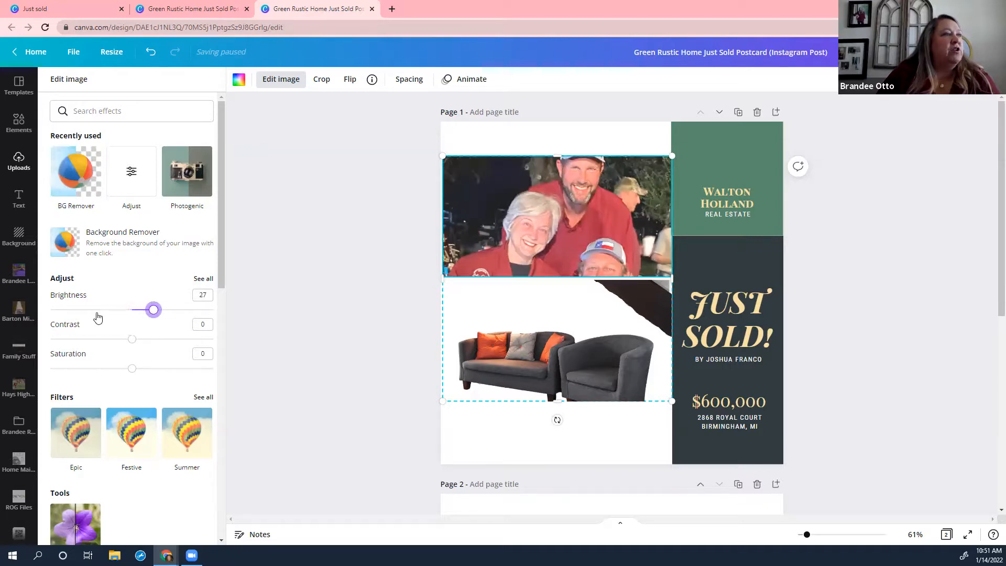
pyautogui.click(148, 313)
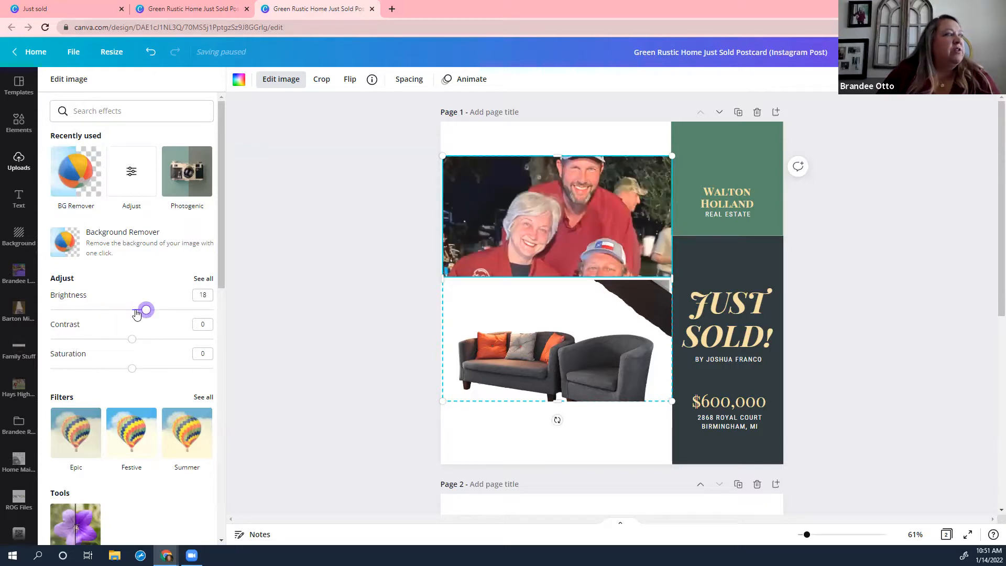
pyautogui.click(135, 312)
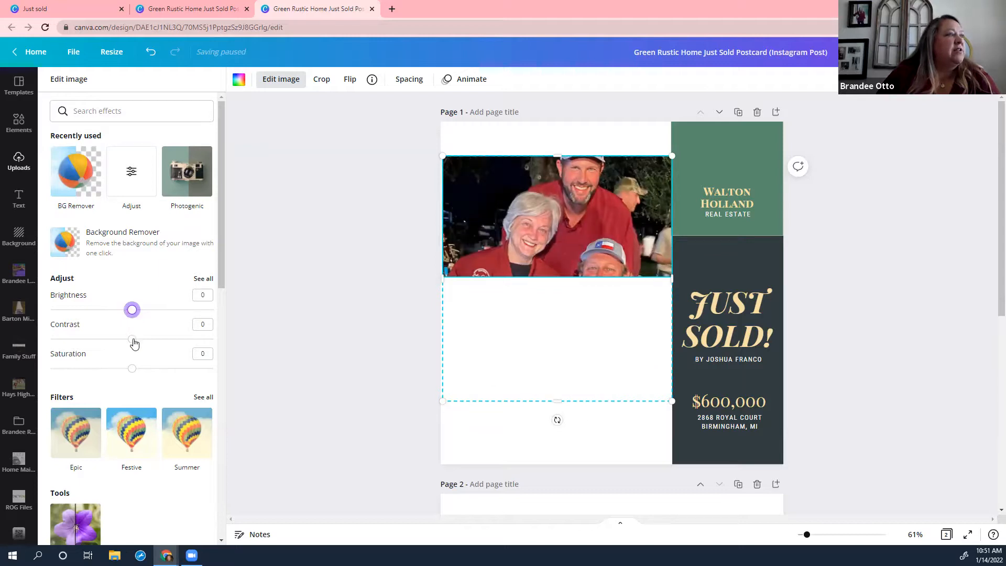
pyautogui.moveTo(132, 343); pyautogui.dragTo(99, 339)
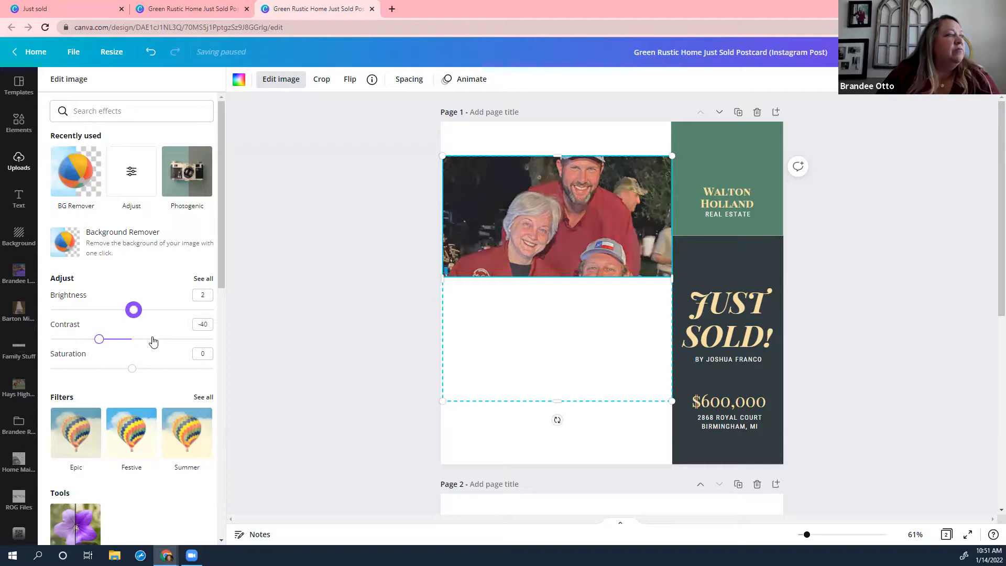
pyautogui.moveTo(131, 371)
pyautogui.mouseDown()
pyautogui.moveTo(184, 375)
pyautogui.moveTo(98, 380)
pyautogui.moveTo(145, 379)
pyautogui.moveTo(127, 377)
pyautogui.mouseUp()
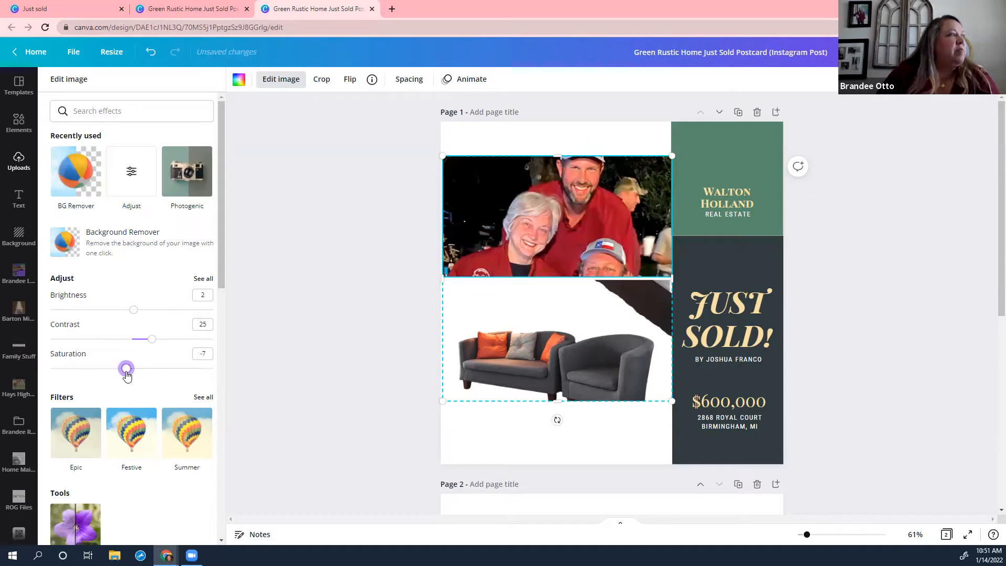
# Step: Preview the Newspaper filter from Photogenic's Mono set on the group photo and browse on to the Color Pop filters
pyautogui.click(182, 177)
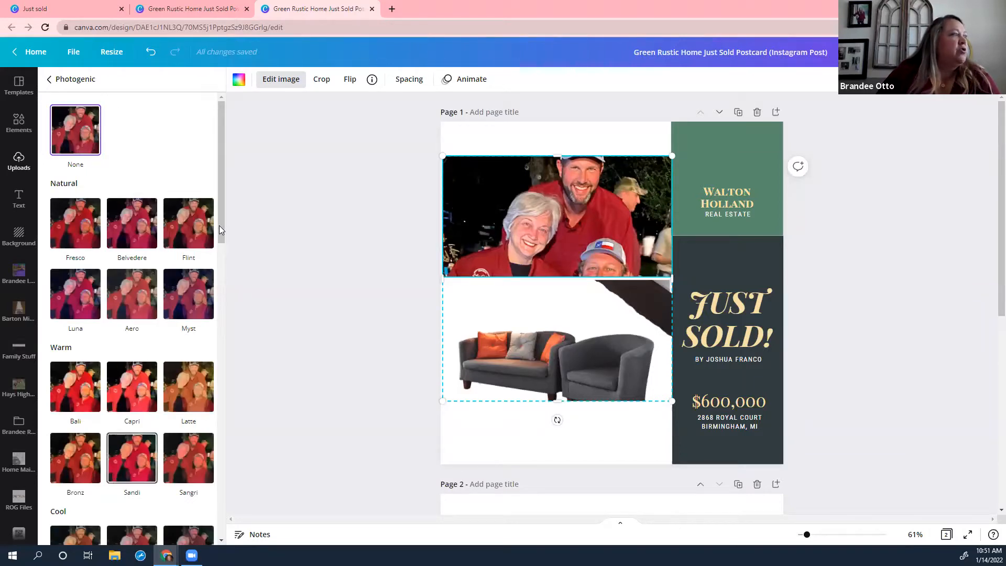
pyautogui.scroll(-10, 157, 446)
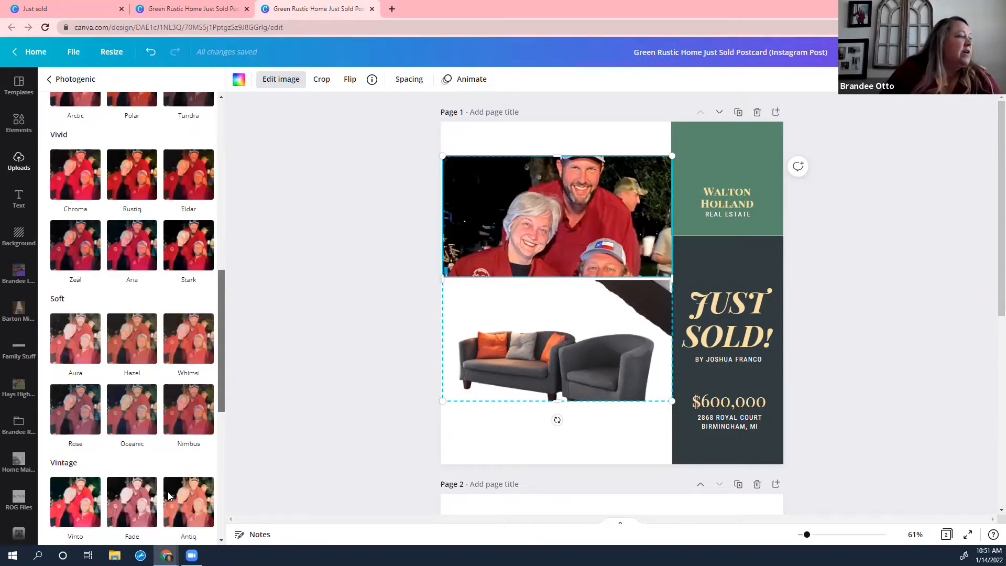
pyautogui.scroll(-5, 159, 474)
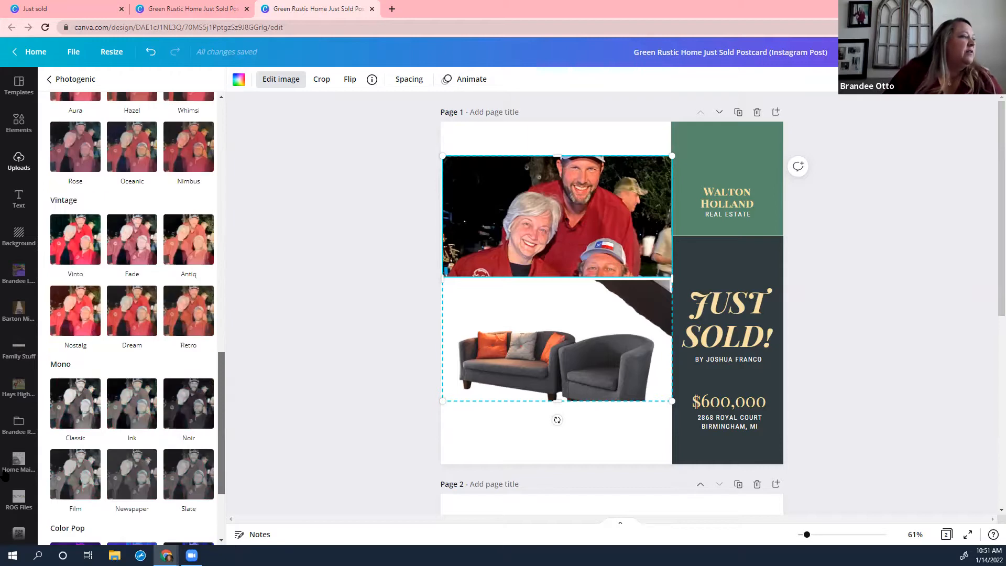
pyautogui.click(135, 476)
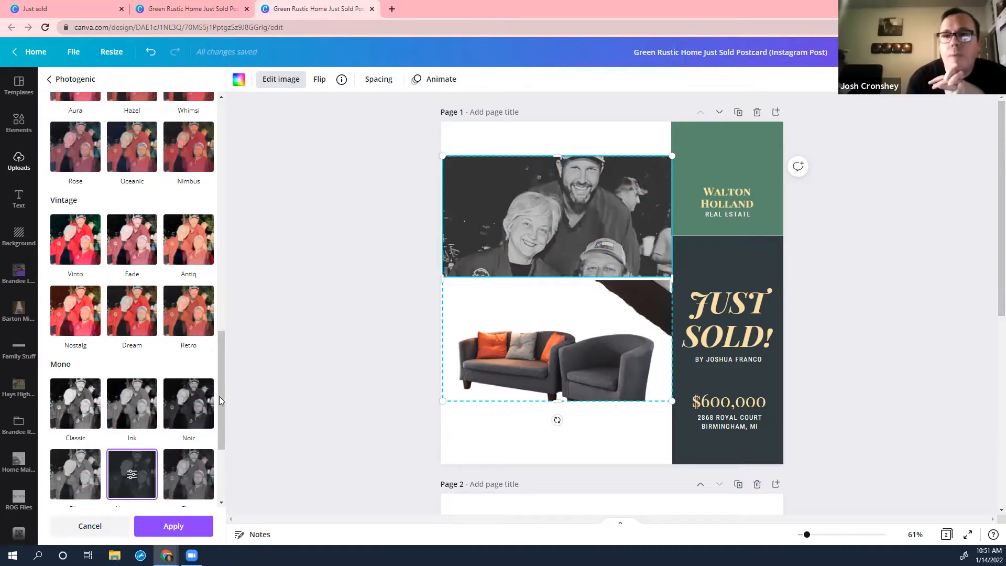
pyautogui.scroll(-4, 222, 452)
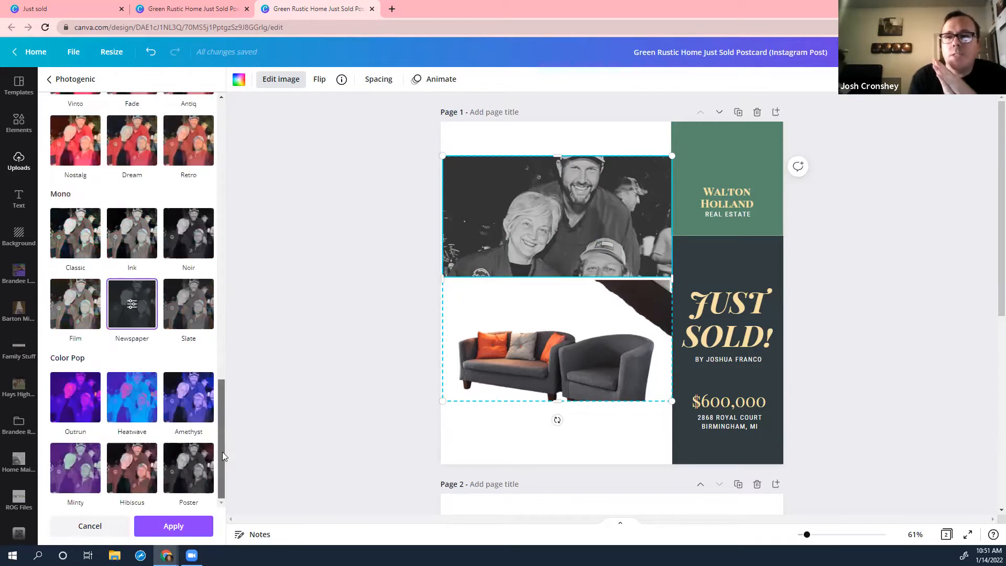